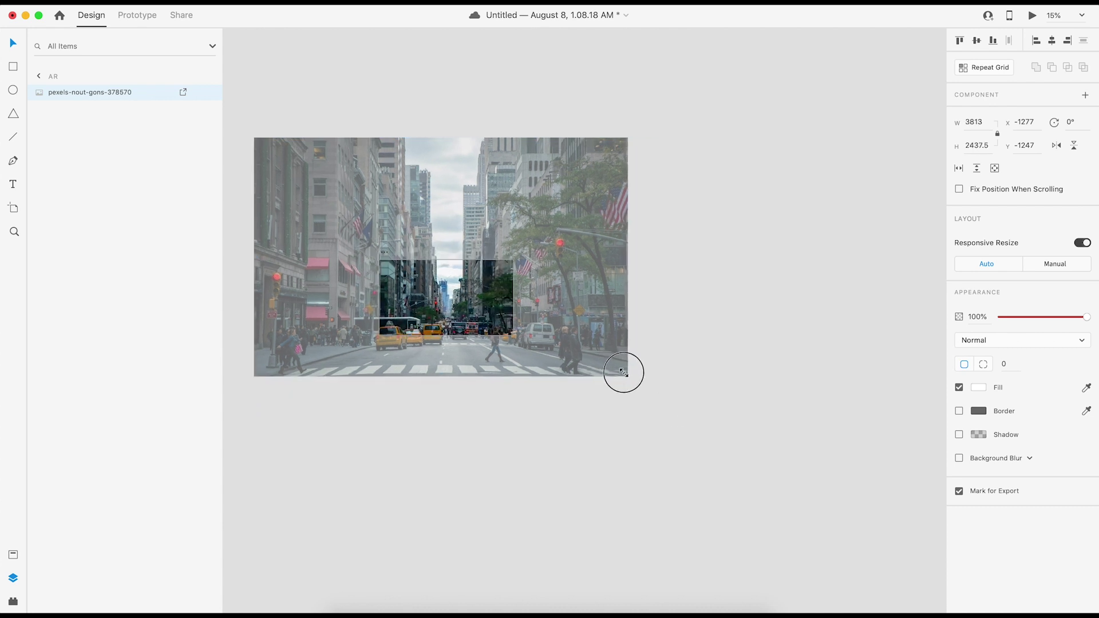
# - Resize and reposition the street photo behind the AR artboard to 3591 × 2295.5 at X -1210, Y -1302
pyautogui.moveTo(423, 307)
pyautogui.mouseDown()
pyautogui.moveTo(433, 292)
pyautogui.moveTo(430, 303)
pyautogui.mouseUp()
pyautogui.click(582, 442)
pyautogui.moveTo(496, 392); pyautogui.dragTo(654, 413)
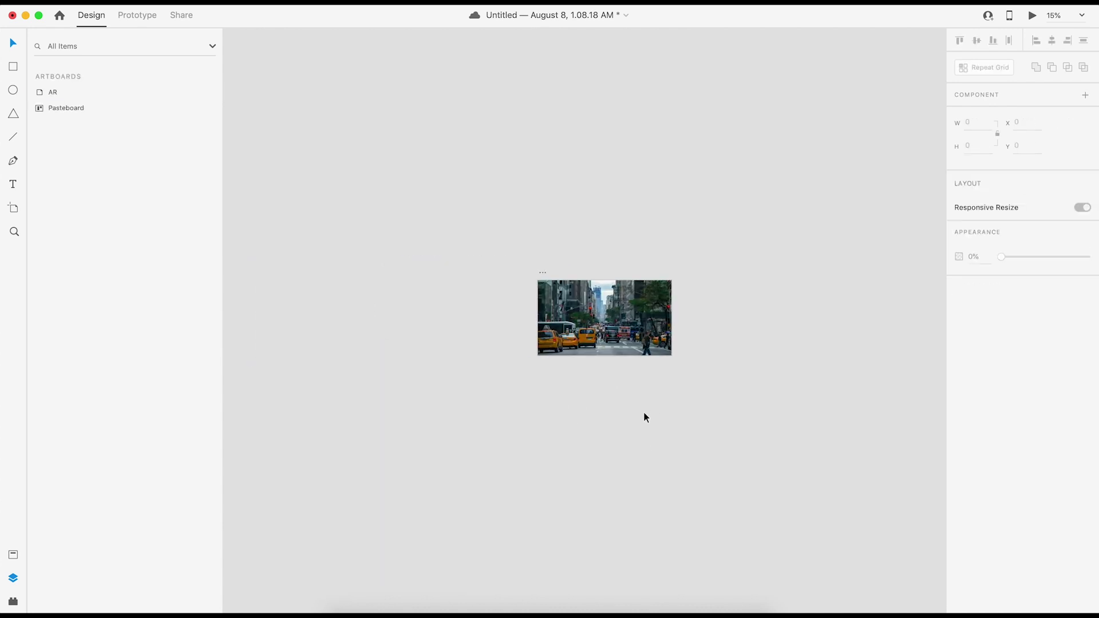
pyautogui.press('super+plus')
pyautogui.press('super+plus')
pyautogui.press('super+plus')
pyautogui.moveTo(731, 481); pyautogui.dragTo(685, 476)
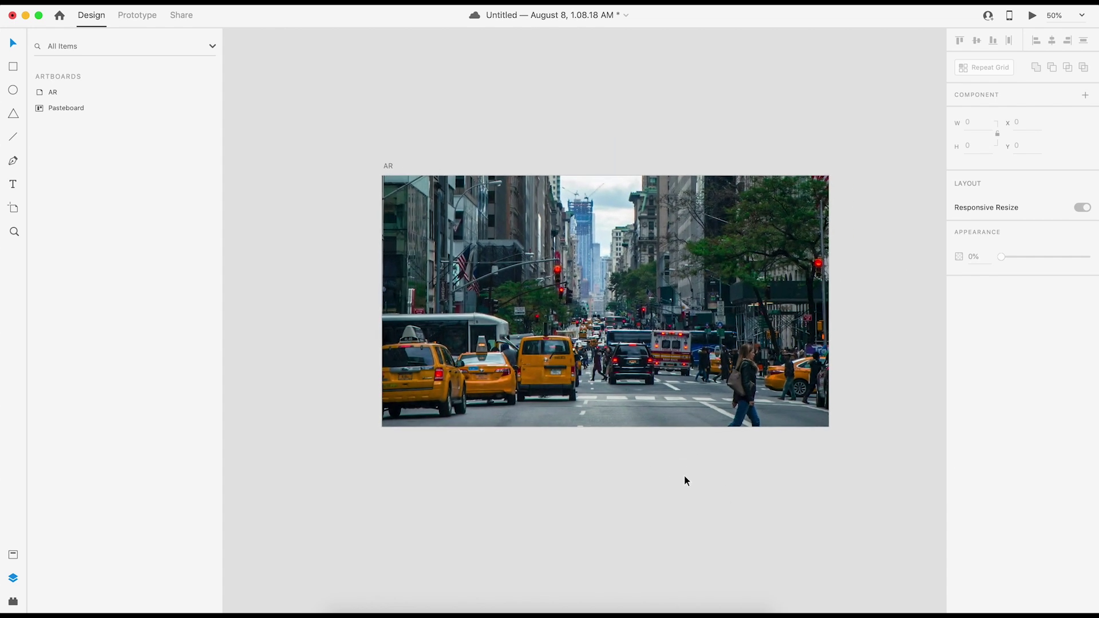
# - Save the document with the repositioned street photo
pyautogui.click(677, 367)
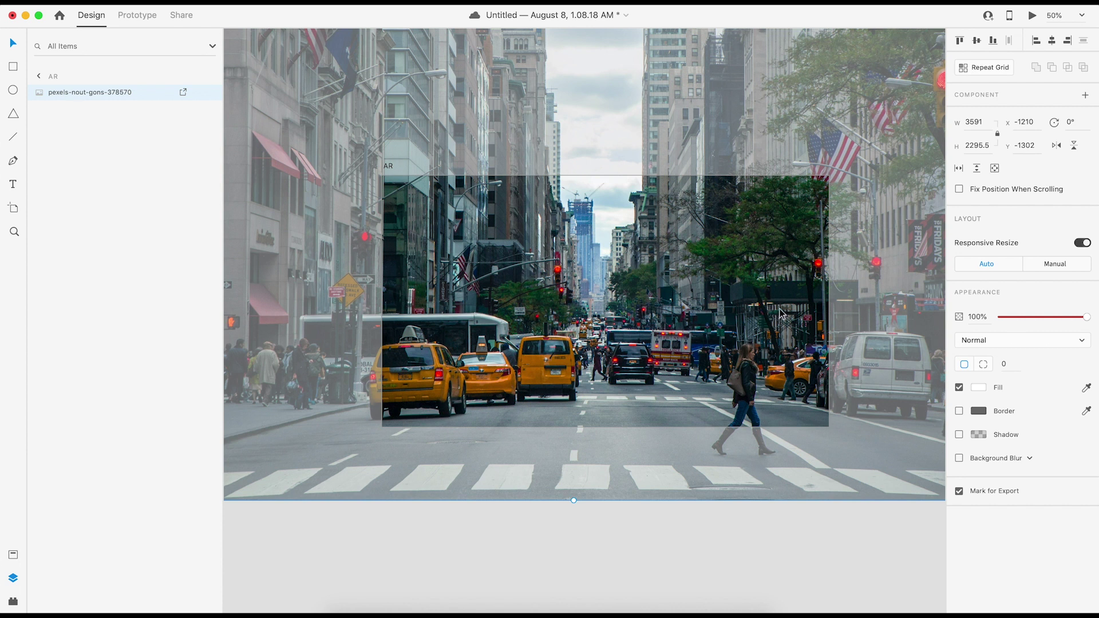
pyautogui.press('cmd+s')
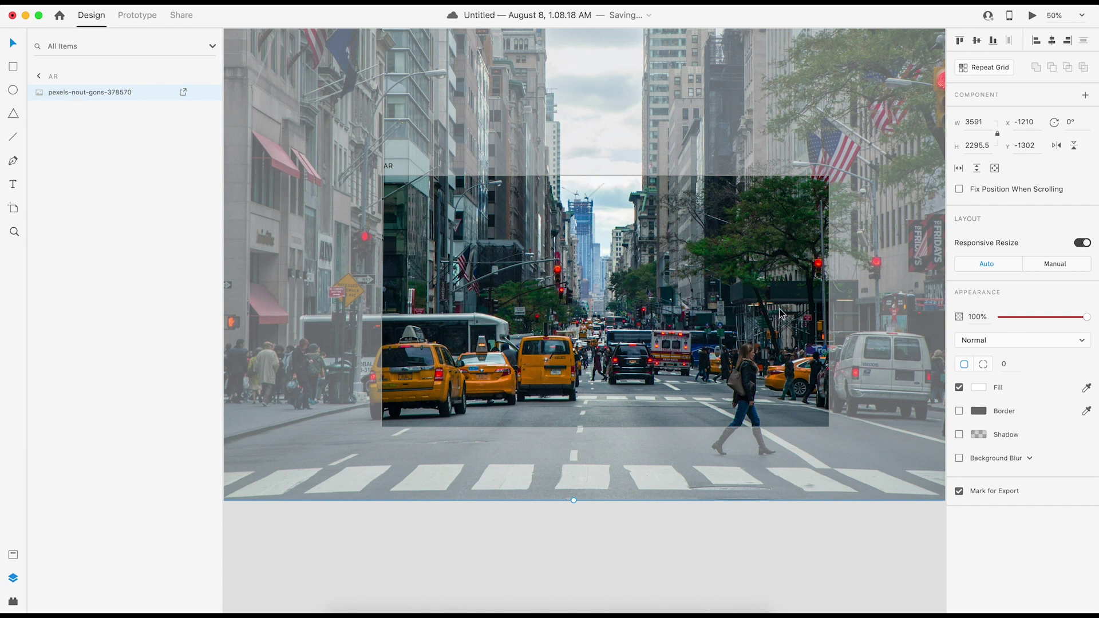
pyautogui.click(596, 539)
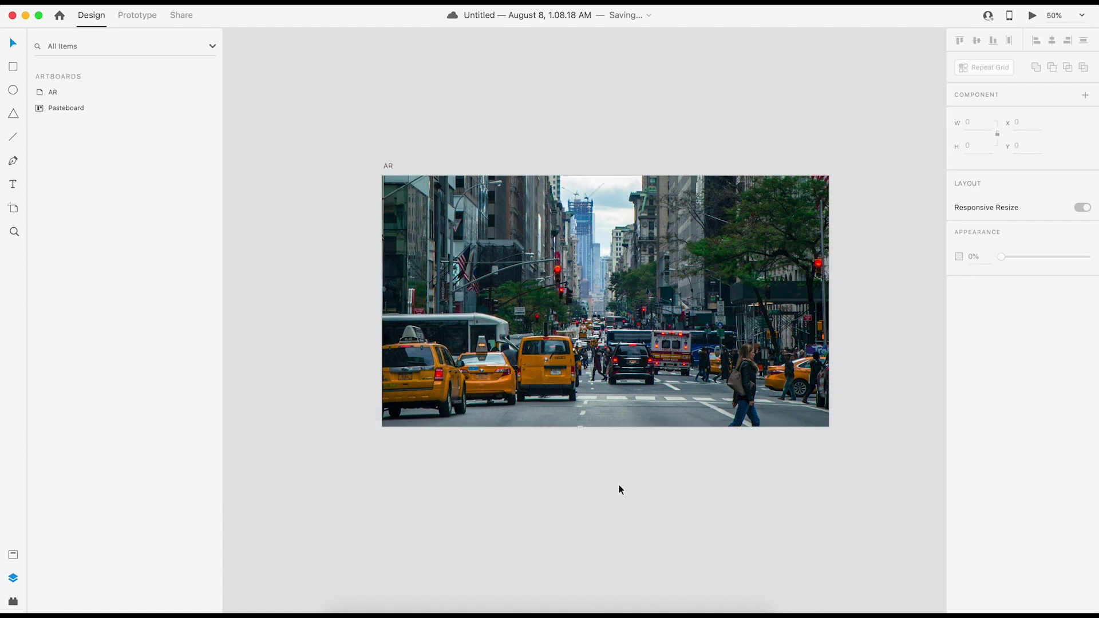
# - Make the street photo a horizontal and vertical scroll group in the AR artboard
pyautogui.scroll(3, 640, 451)
pyautogui.scroll(-5, 642, 401)
pyautogui.doubleClick(633, 363)
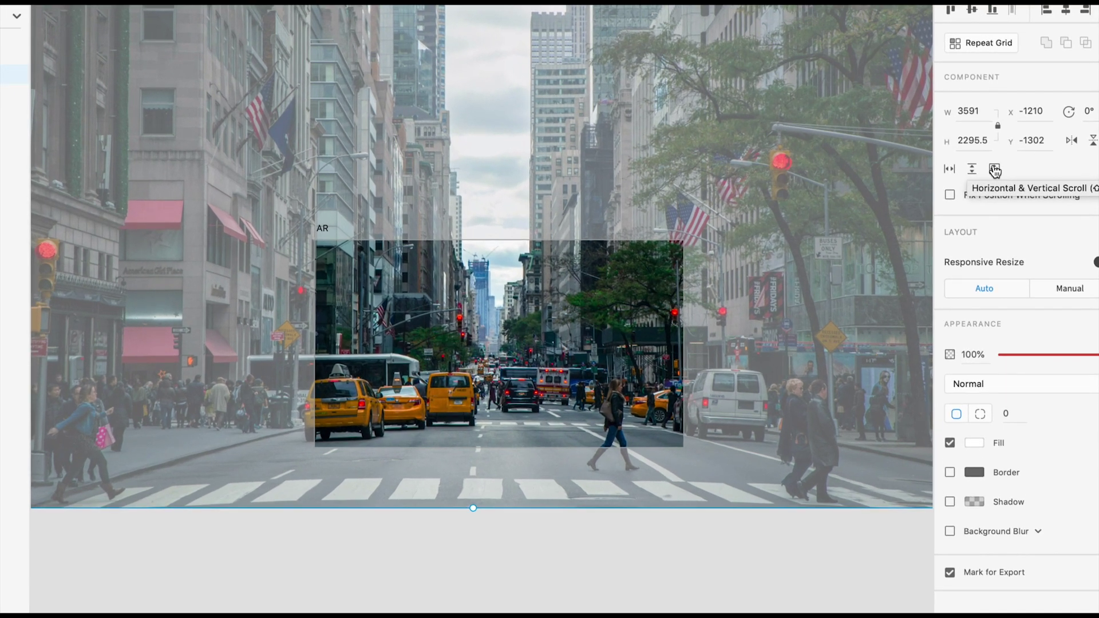
pyautogui.click(994, 170)
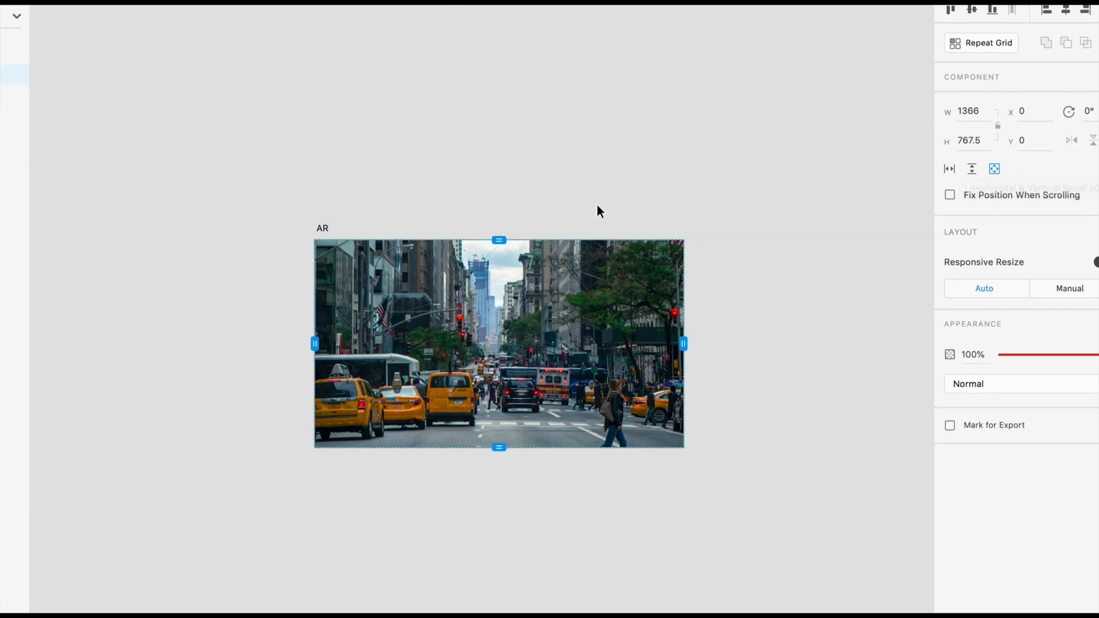
# - Preview the prototype and scroll the street photo horizontally and vertically to check its movement, then close the preview
pyautogui.click(1033, 15)
pyautogui.moveTo(578, 173); pyautogui.dragTo(336, 175)
pyautogui.moveTo(791, 385); pyautogui.dragTo(462, 323)
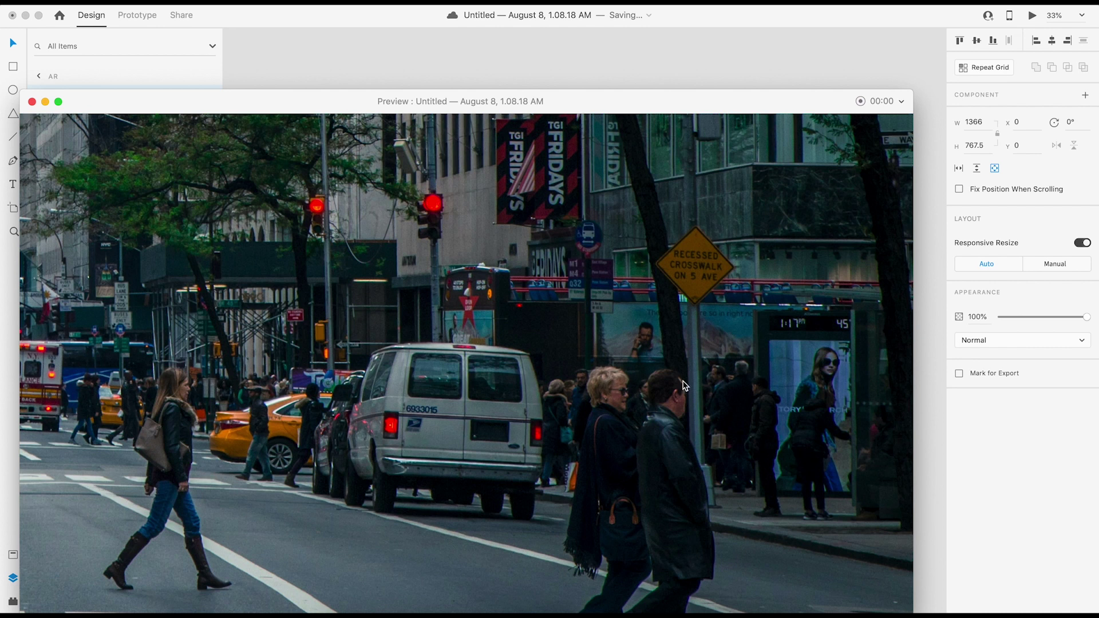
pyautogui.hscroll(2, 686, 386)
pyautogui.scroll(-1, 686, 386)
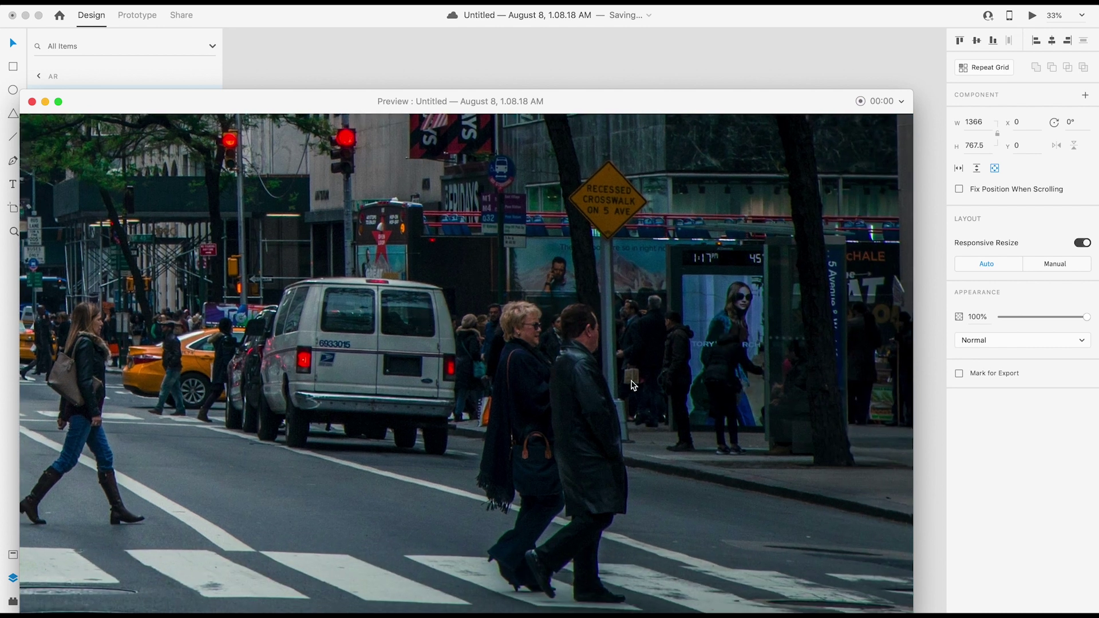
pyautogui.hscroll(-9, 677, 389)
pyautogui.scroll(4, 677, 389)
pyautogui.hscroll(-9, 607, 339)
pyautogui.scroll(-3, 607, 339)
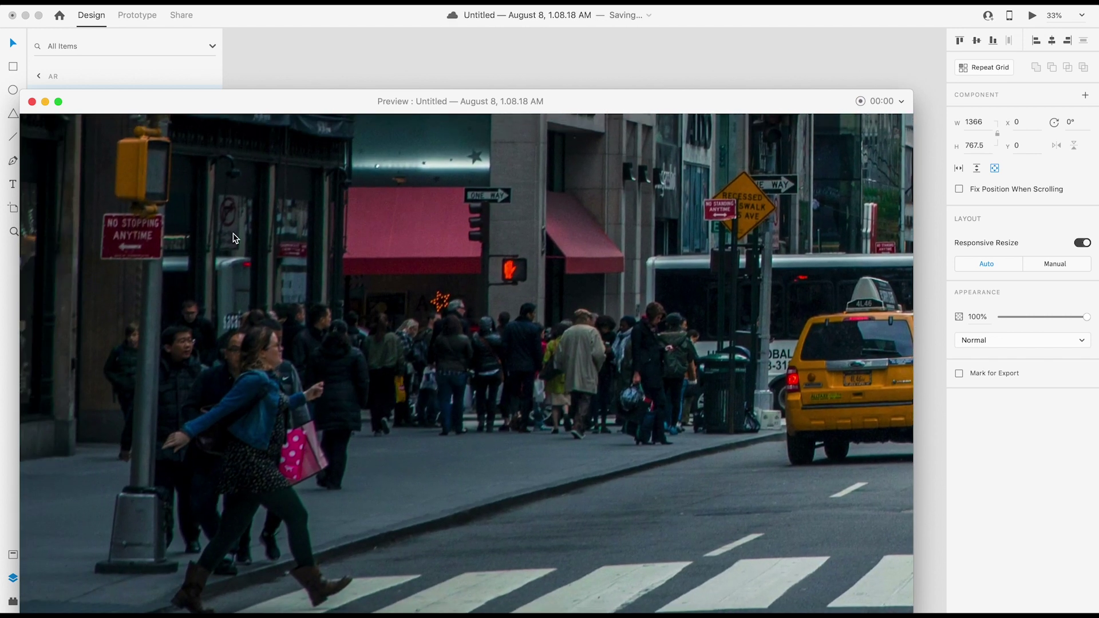
pyautogui.click(31, 101)
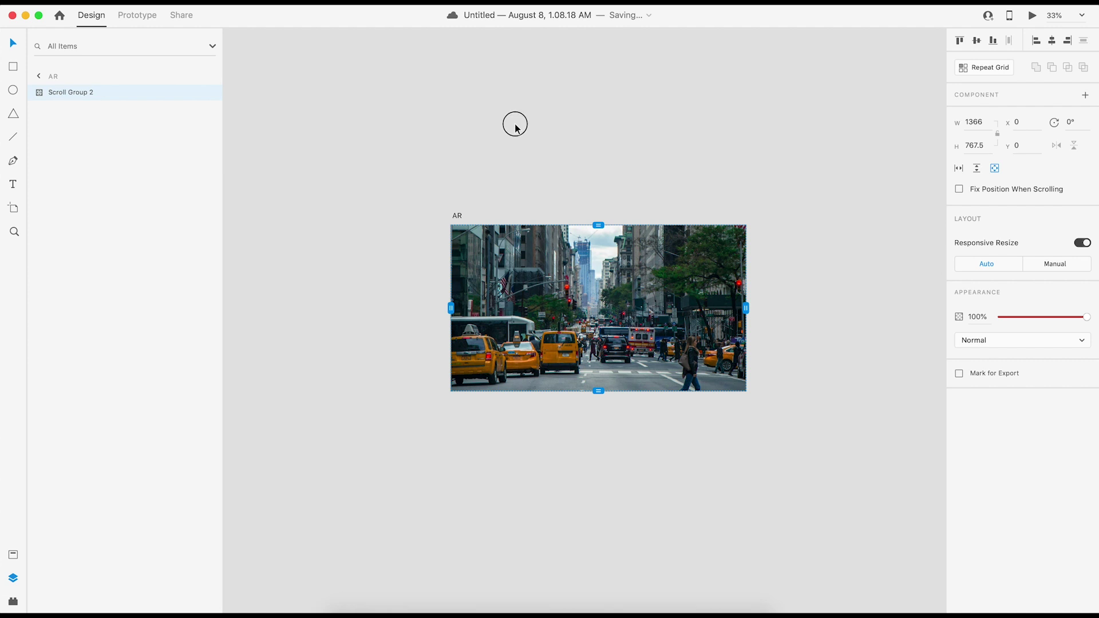
# - Draw a small ellipse over the DIAMONDS sign beside the flags and set its size to 20 × 20
pyautogui.click(514, 124)
pyautogui.press('super+1')
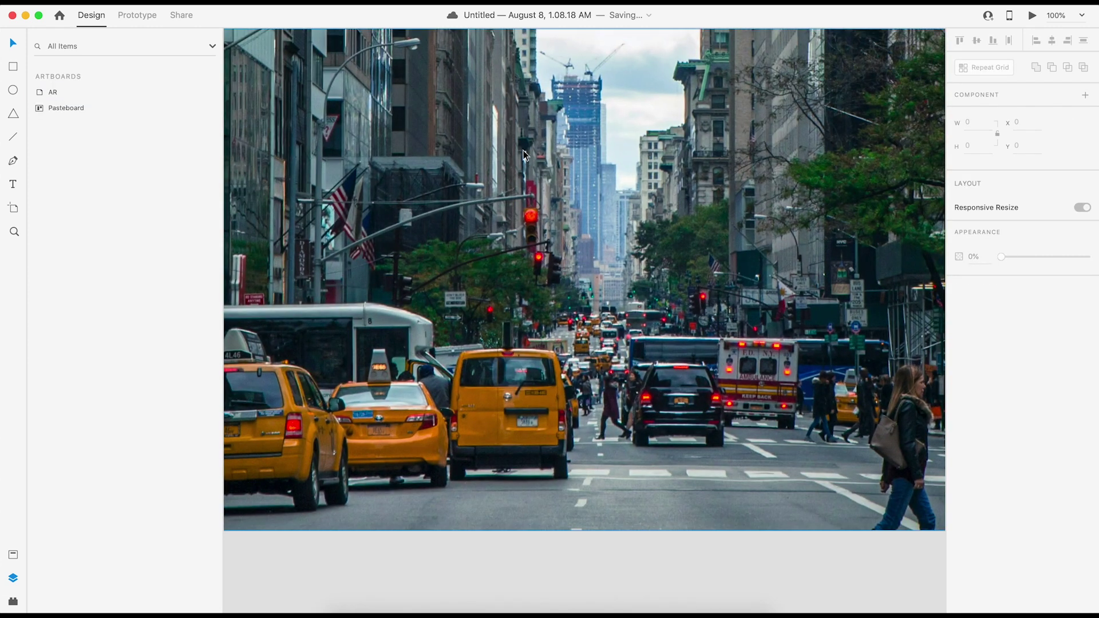
pyautogui.moveTo(343, 247); pyautogui.dragTo(532, 260)
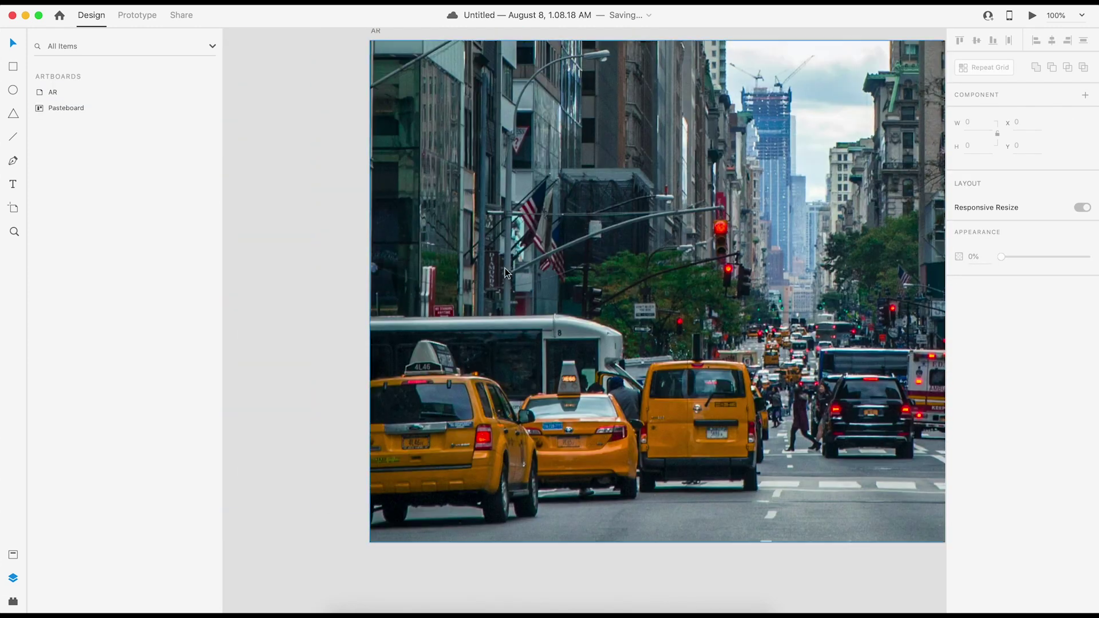
pyautogui.scroll(6, 544, 297)
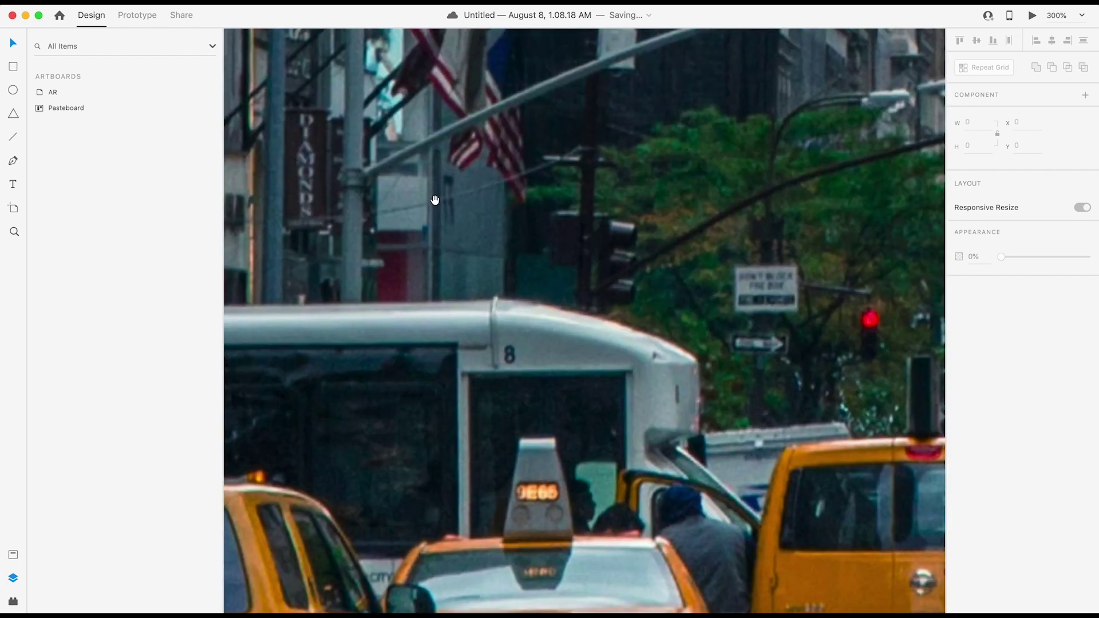
pyautogui.moveTo(542, 284); pyautogui.dragTo(551, 289)
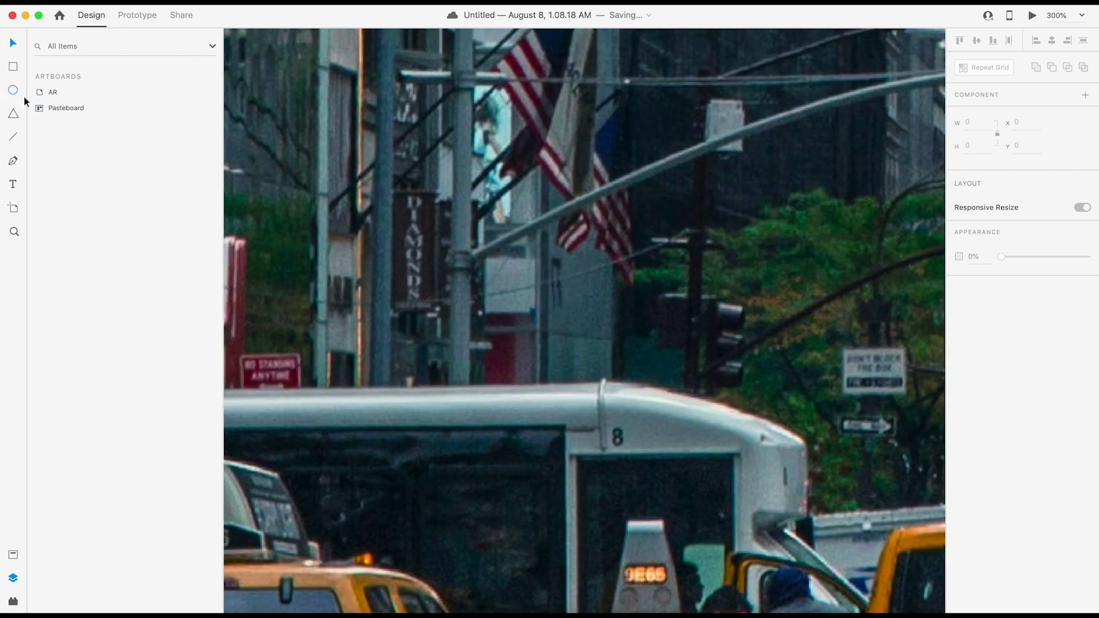
pyautogui.moveTo(398, 236); pyautogui.dragTo(424, 264)
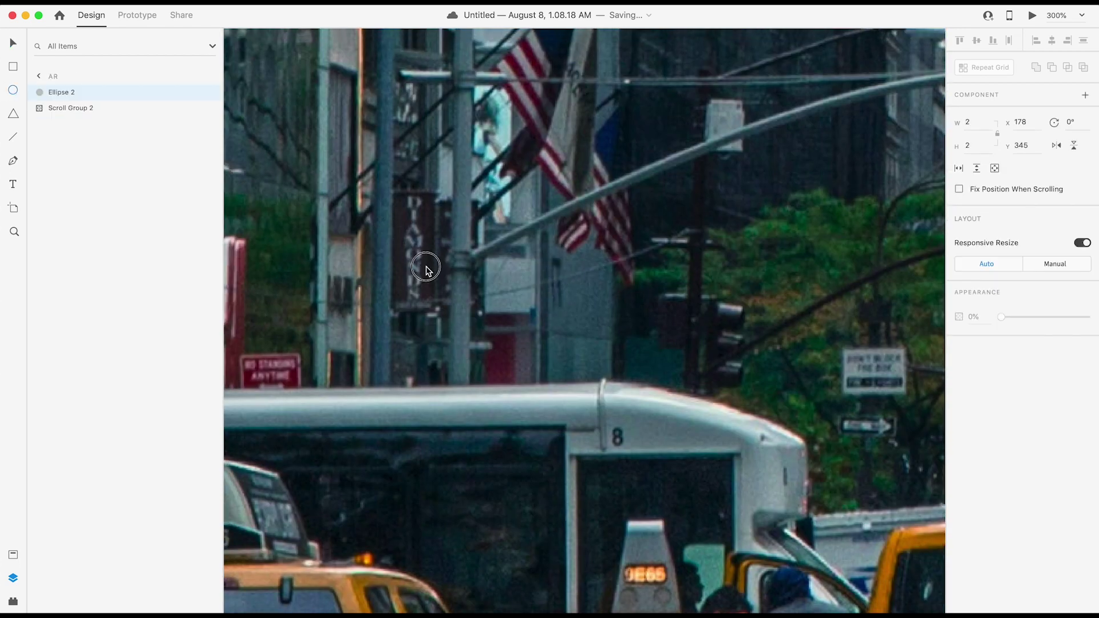
pyautogui.click(972, 122)
pyautogui.press('Tab')
pyautogui.write('2')
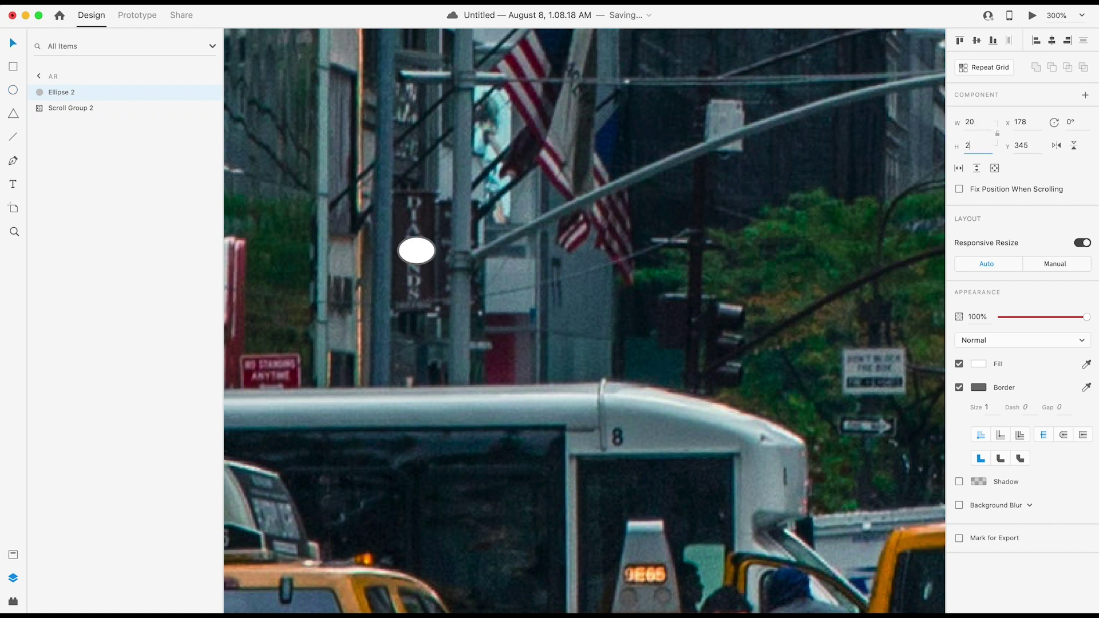
pyautogui.press('Return')
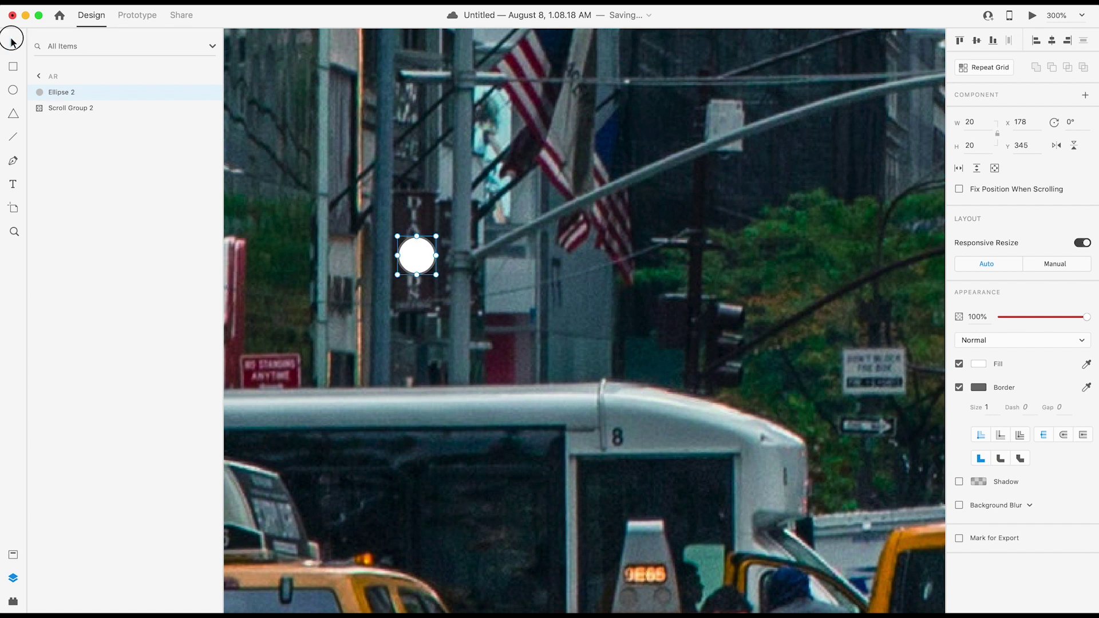
# - Set the circle's border size to 3 and its fill to bright cyan
pyautogui.click(986, 408)
pyautogui.write('3')
pyautogui.press('Return')
pyautogui.click(979, 365)
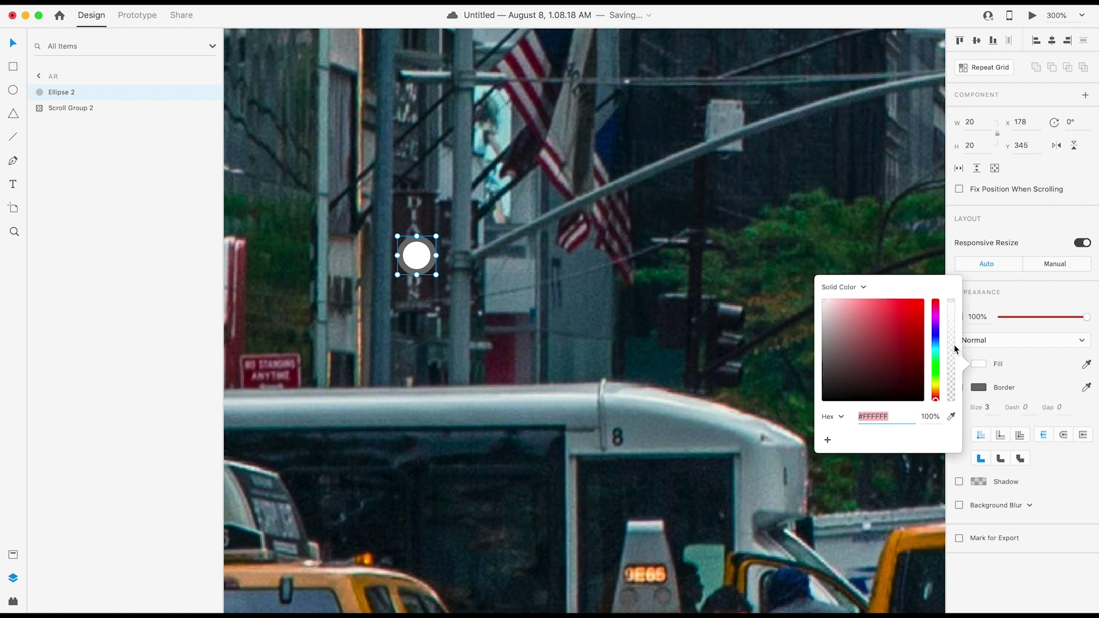
pyautogui.click(935, 346)
pyautogui.click(896, 299)
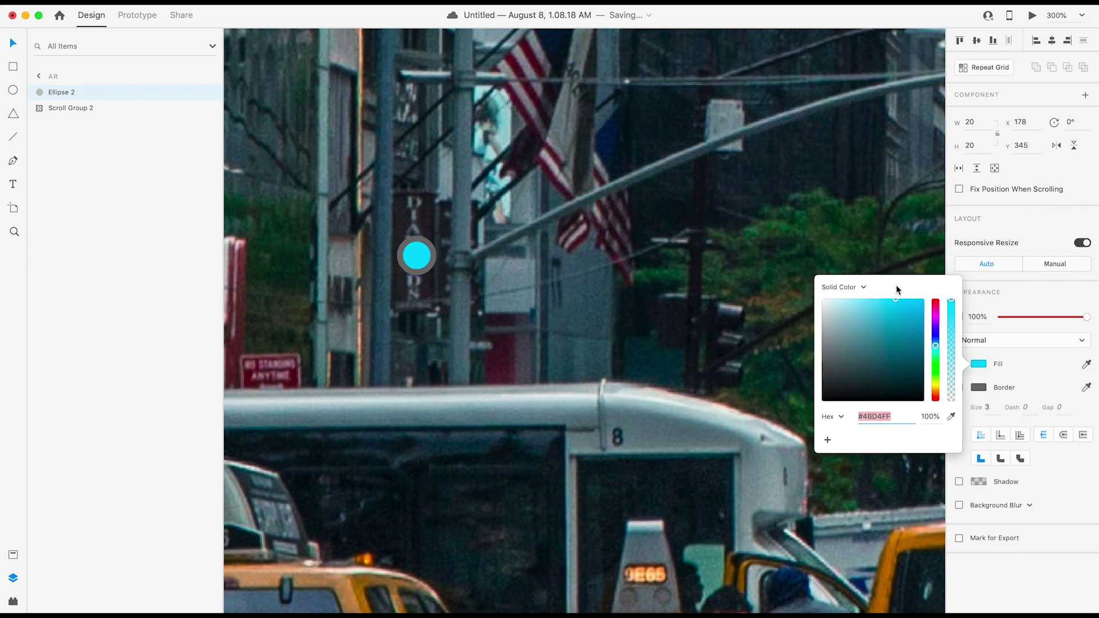
# - Change the cyan circle's border color to white
pyautogui.click(984, 390)
pyautogui.click(983, 390)
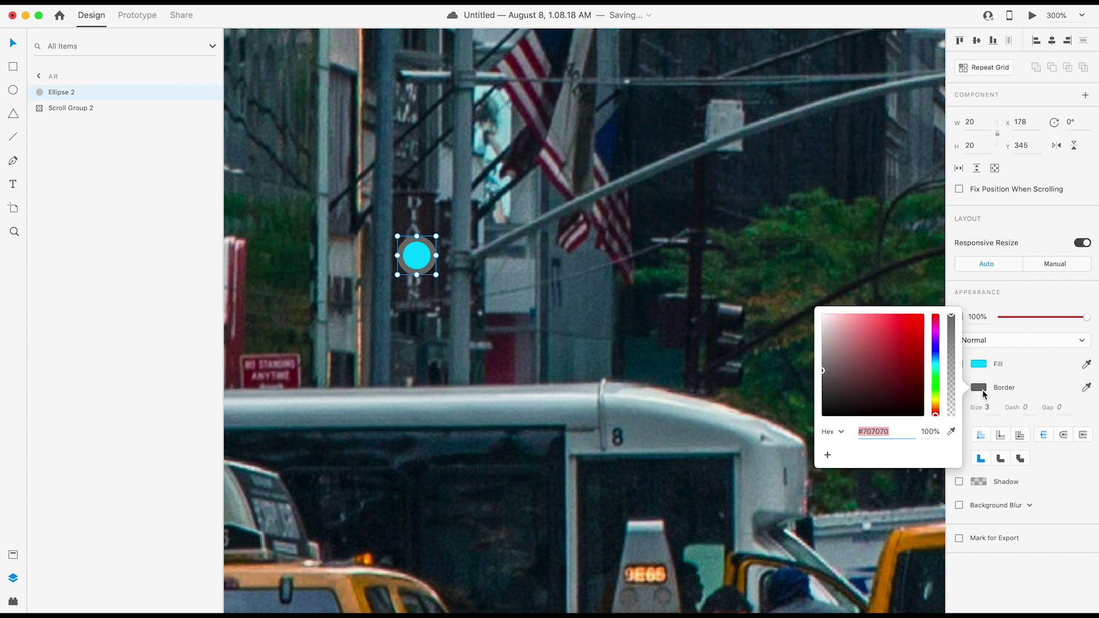
pyautogui.click(1002, 394)
pyautogui.press('Escape')
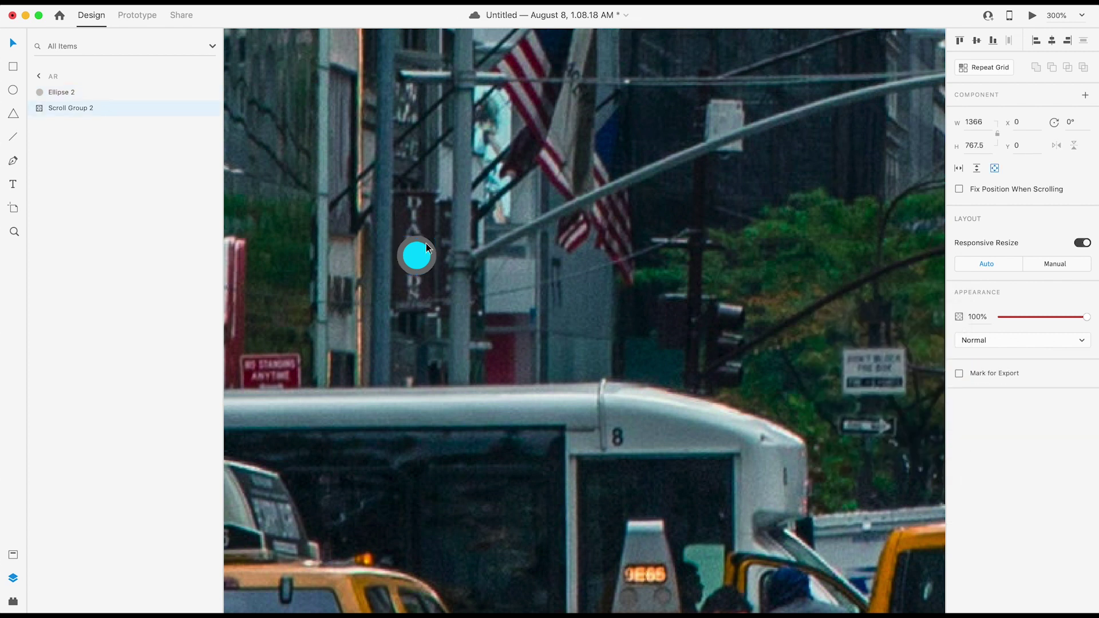
pyautogui.click(427, 247)
pyautogui.click(979, 388)
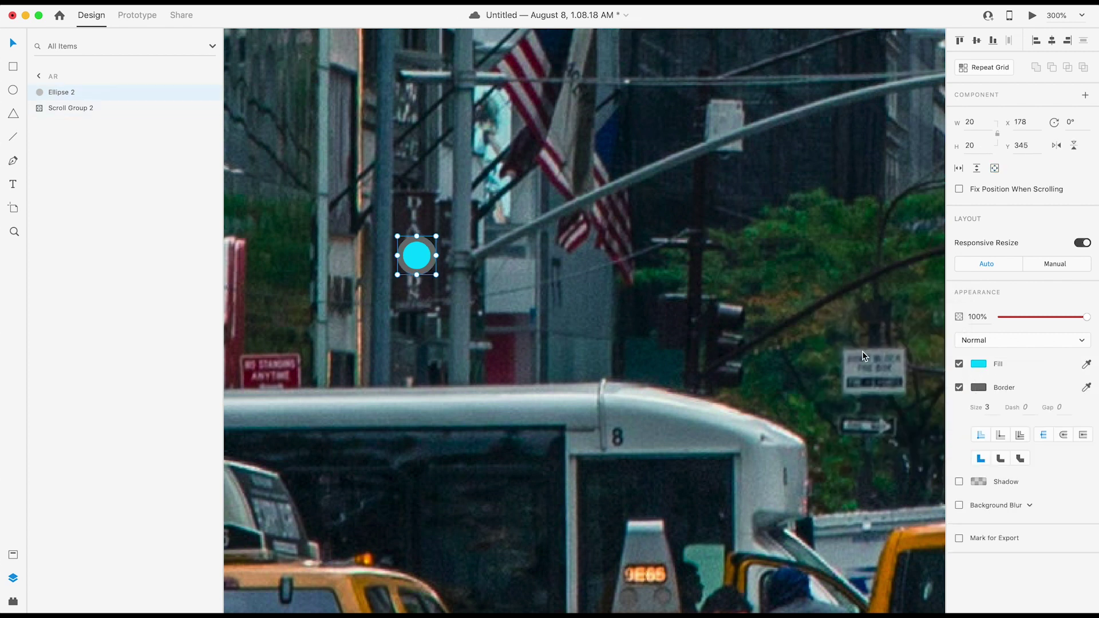
pyautogui.moveTo(809, 297); pyautogui.dragTo(767, 257)
pyautogui.click(489, 221)
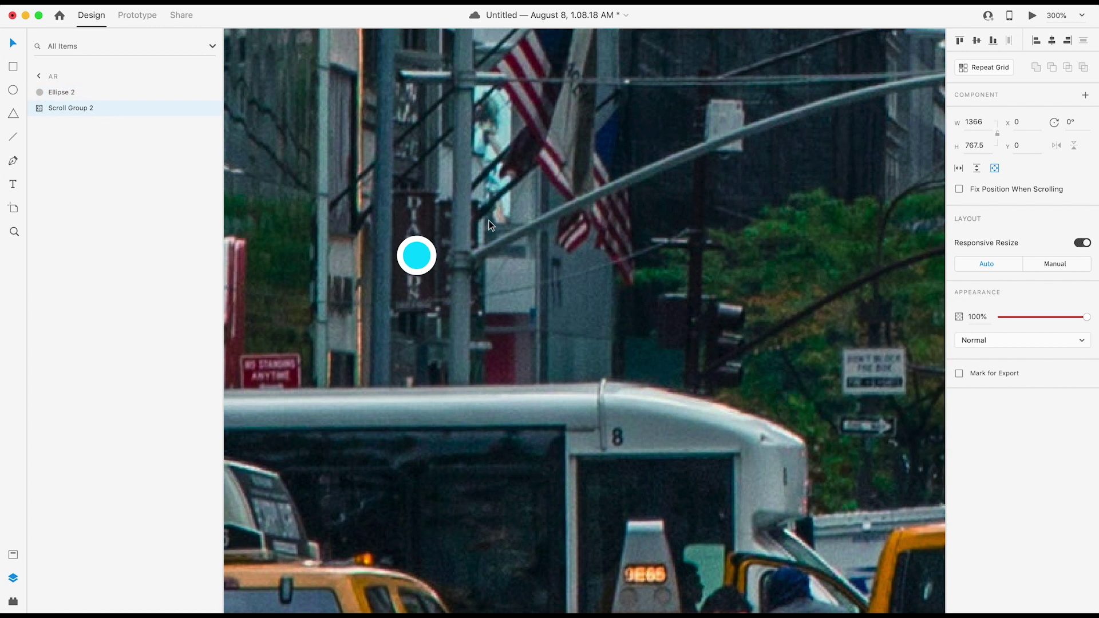
# - Draw a narrow vertical rectangle about 3 wide and 47 high above the circle
pyautogui.press('super+plus')
pyautogui.moveTo(410, 174); pyautogui.dragTo(584, 265)
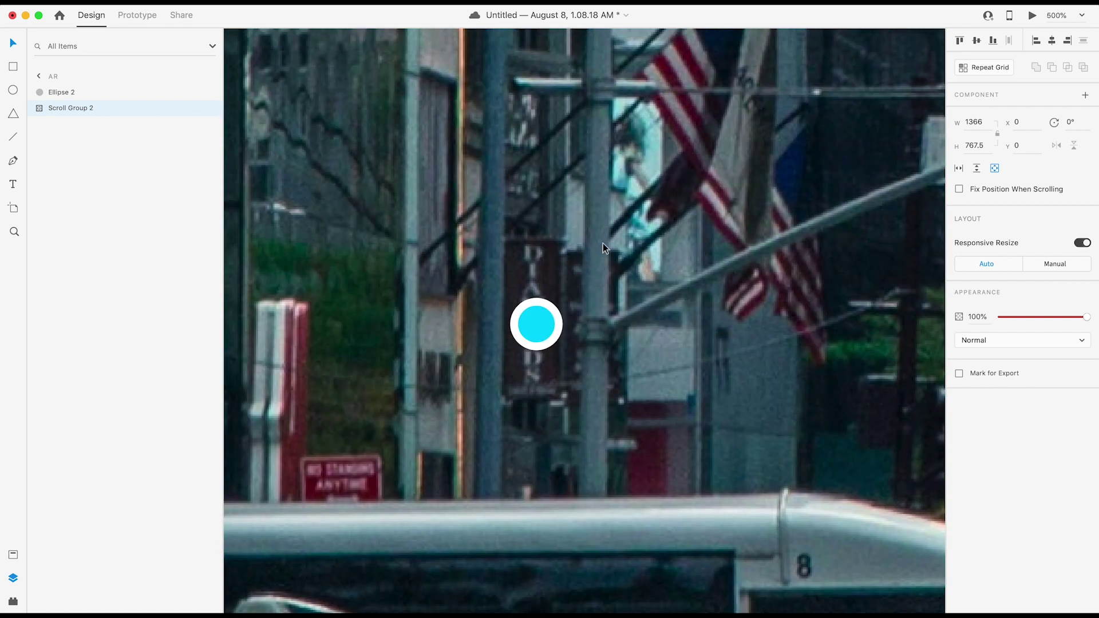
pyautogui.press('super+equal')
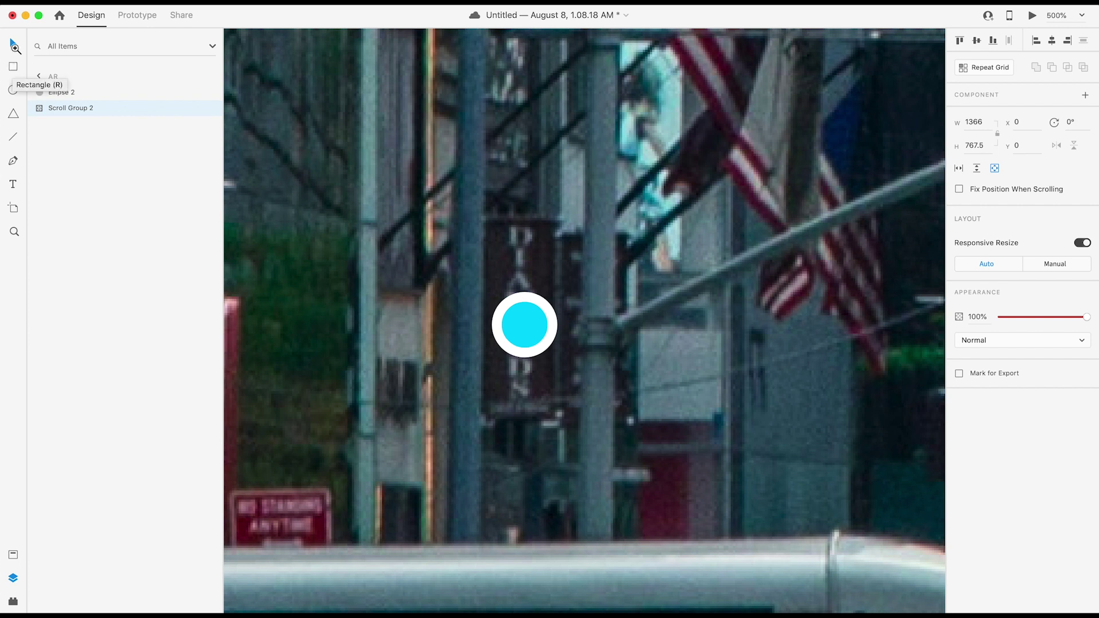
pyautogui.click(13, 68)
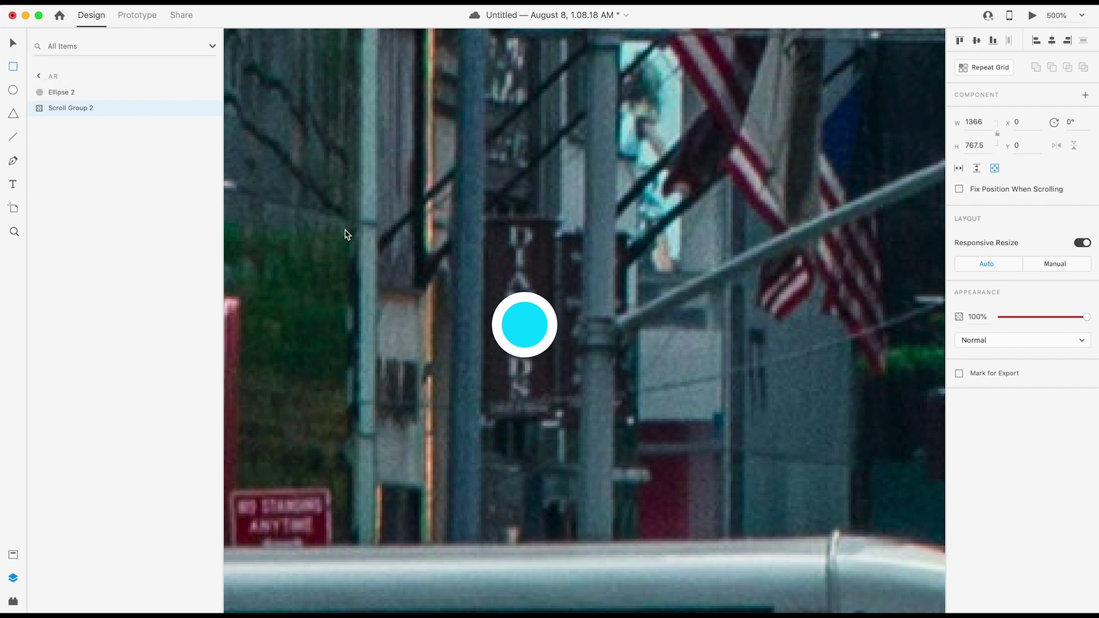
pyautogui.click(491, 122)
pyautogui.moveTo(491, 122)
pyautogui.mouseDown()
pyautogui.moveTo(517, 248)
pyautogui.moveTo(501, 276)
pyautogui.mouseUp()
# - Remove the rectangle's border and place it on the circle's upper edge, aligned to the circle's horizontal center
pyautogui.click(17, 45)
pyautogui.moveTo(497, 184); pyautogui.dragTo(524, 207)
pyautogui.click(959, 411)
pyautogui.moveTo(534, 260); pyautogui.dragTo(523, 258)
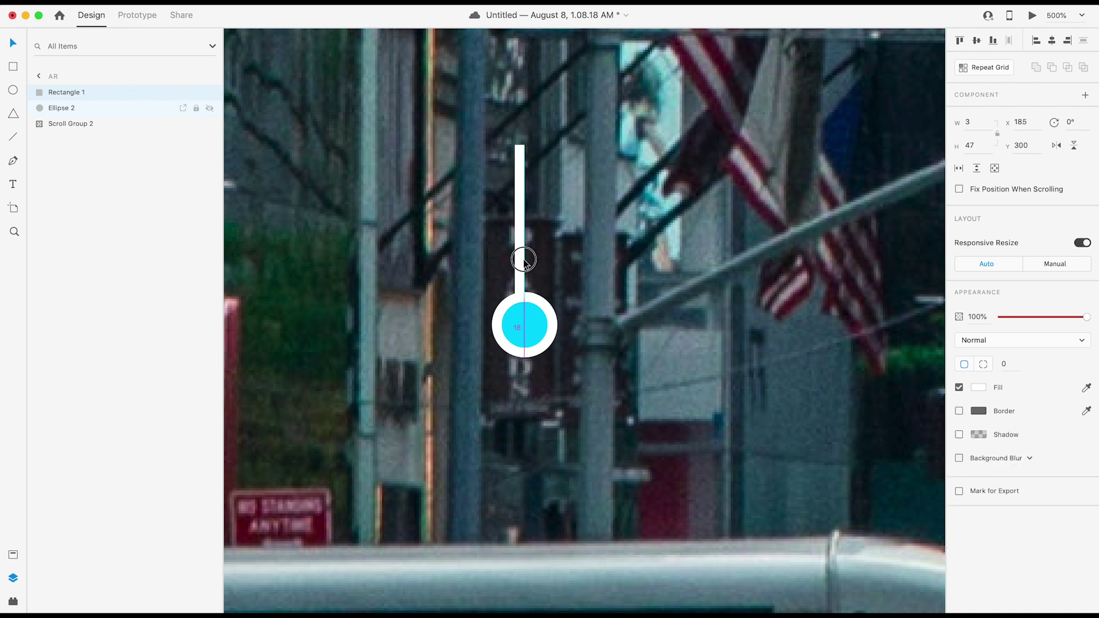
pyautogui.keyDown('shift'); pyautogui.click(533, 302); pyautogui.keyUp('shift')
pyautogui.click(1052, 40)
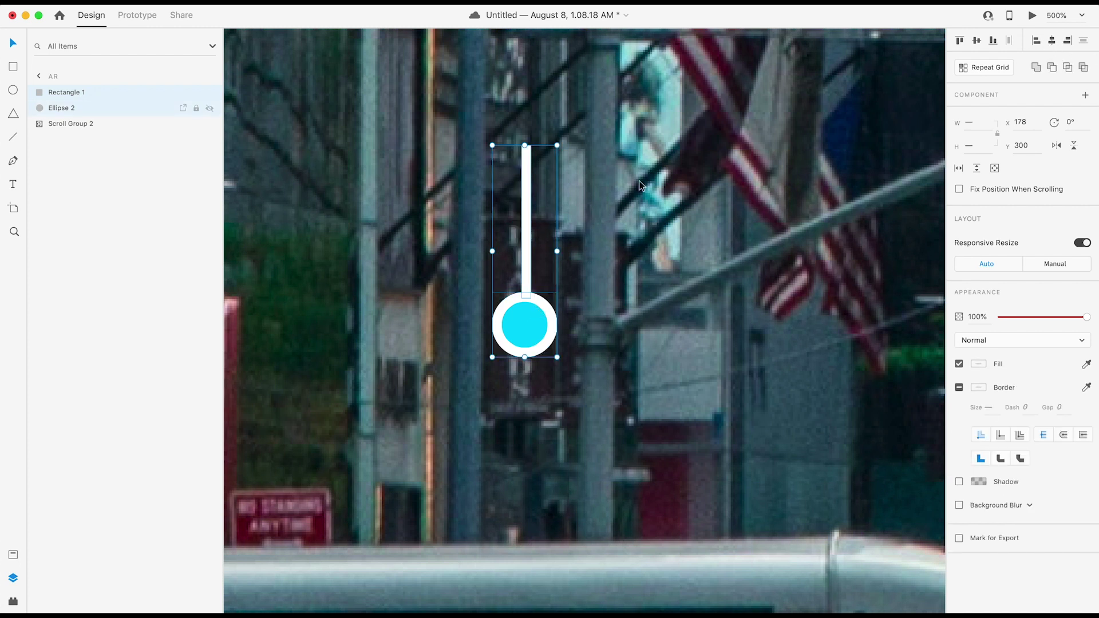
# - Increase the white rectangle's height to 90
pyautogui.click(544, 204)
pyautogui.click(529, 202)
pyautogui.click(974, 146)
pyautogui.hotkey('shift', 'Up')
pyautogui.hotkey('shift', 'Up')
pyautogui.hotkey('shift', 'Up')
pyautogui.hotkey('shift', 'Up')
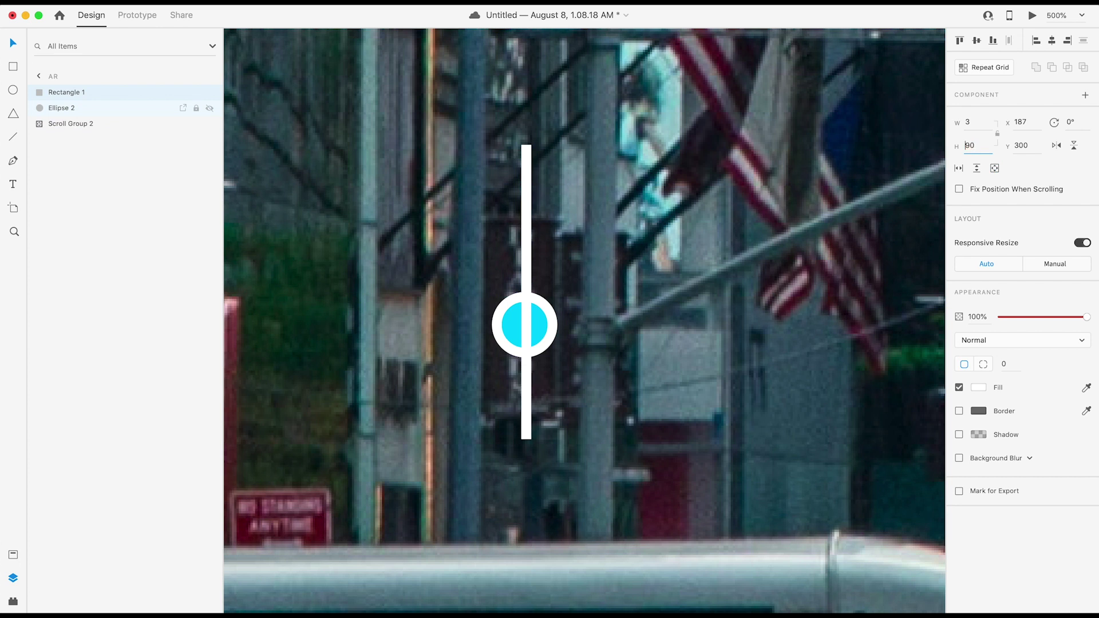
# - Rotate the rectangle by 180° and move it up until its lower end meets the top of the circle
pyautogui.click(1079, 121)
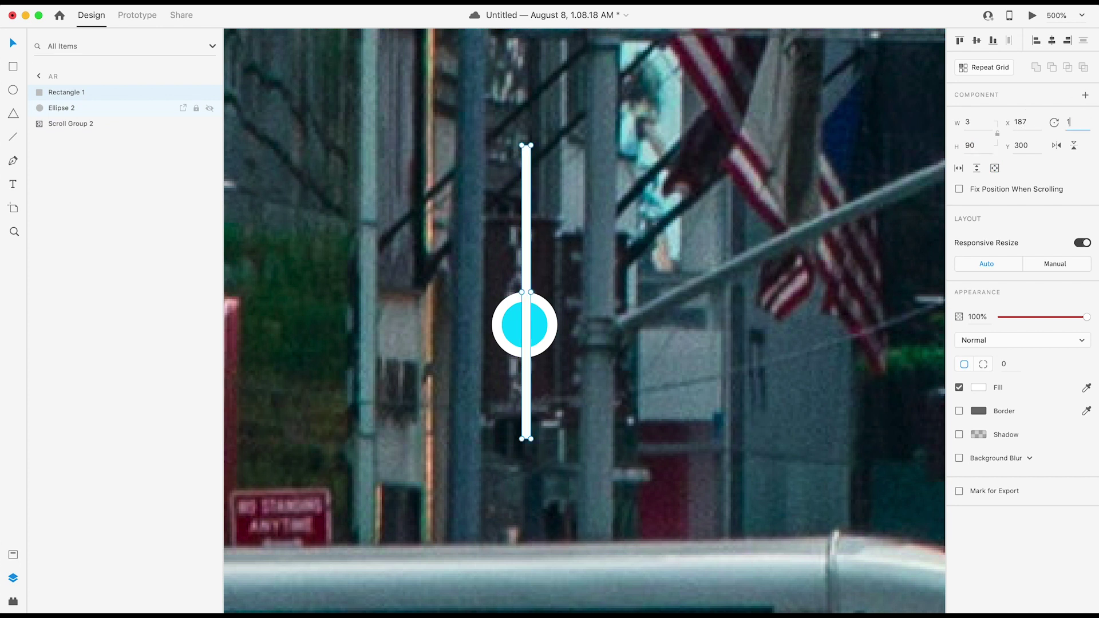
pyautogui.press('Return')
pyautogui.moveTo(534, 213); pyautogui.dragTo(528, 86)
pyautogui.moveTo(527, 245); pyautogui.dragTo(523, 238)
# - Set the rectangle's height to 70 with its lower end kept at the circle
pyautogui.click(946, 140)
pyautogui.write('92')
pyautogui.press('Return')
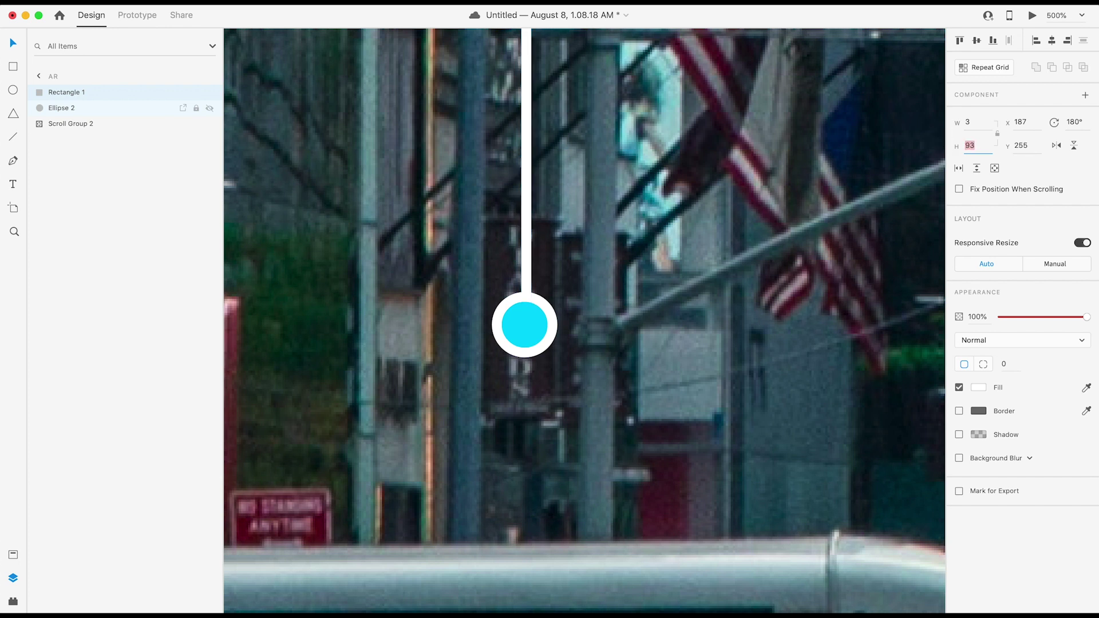
pyautogui.hotkey('shift', 'Down')
pyautogui.hotkey('shift', 'Down')
pyautogui.hotkey('shift', 'Down')
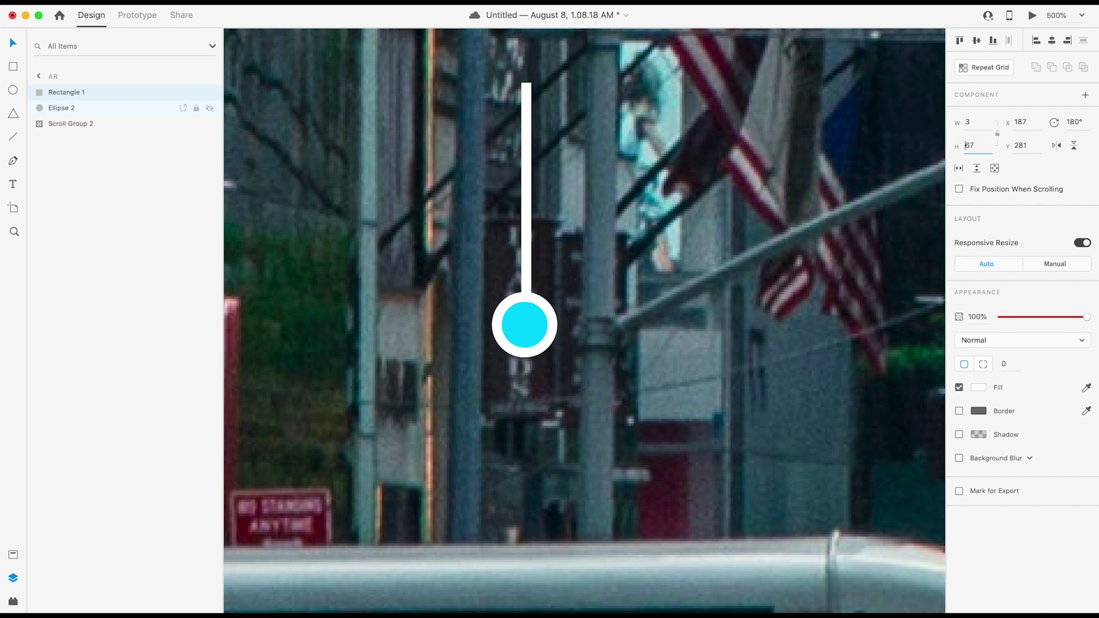
pyautogui.press('super+minus')
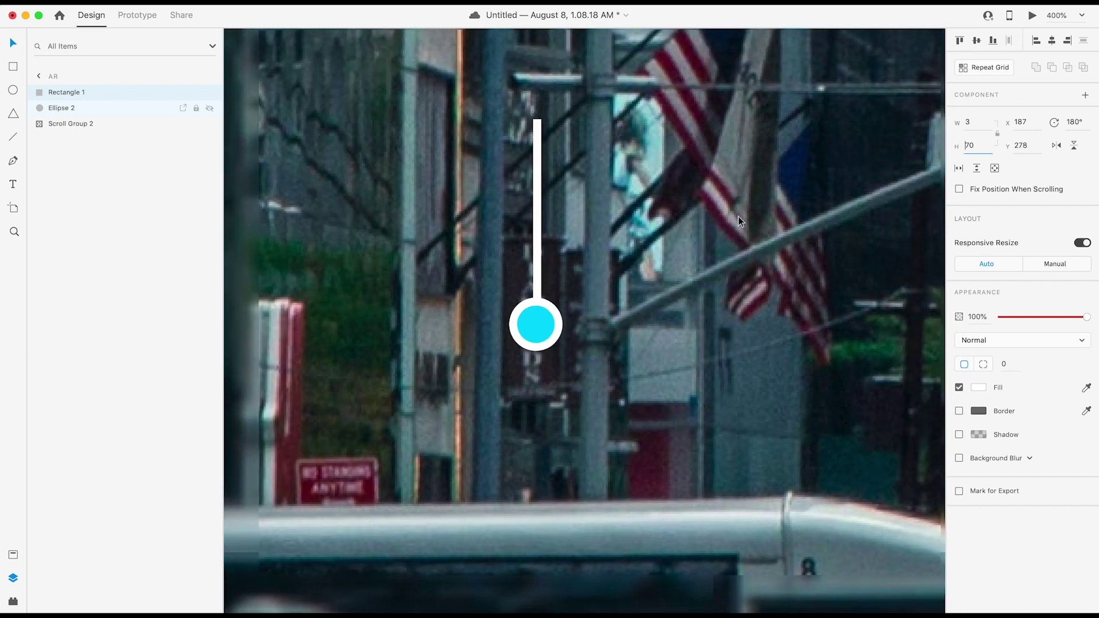
pyautogui.click(662, 172)
pyautogui.moveTo(662, 172); pyautogui.dragTo(604, 273)
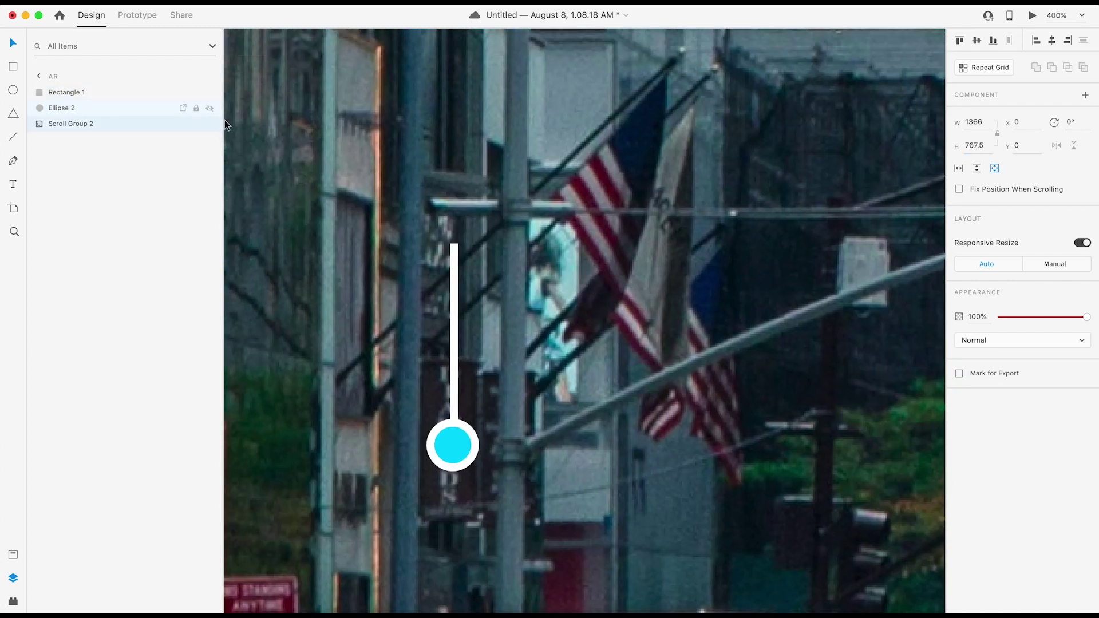
# - Draw a white rectangle about 91 by 59 over the upper end of the pin's line
pyautogui.click(12, 67)
pyautogui.moveTo(429, 145); pyautogui.dragTo(583, 298)
pyautogui.click(24, 41)
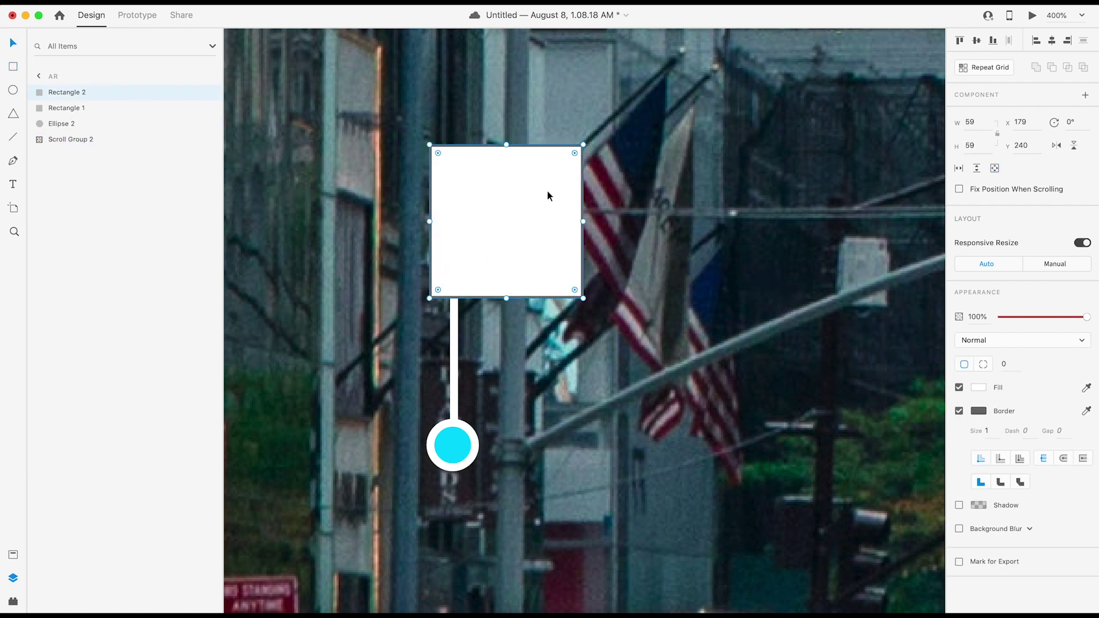
pyautogui.moveTo(585, 223); pyautogui.dragTo(593, 181)
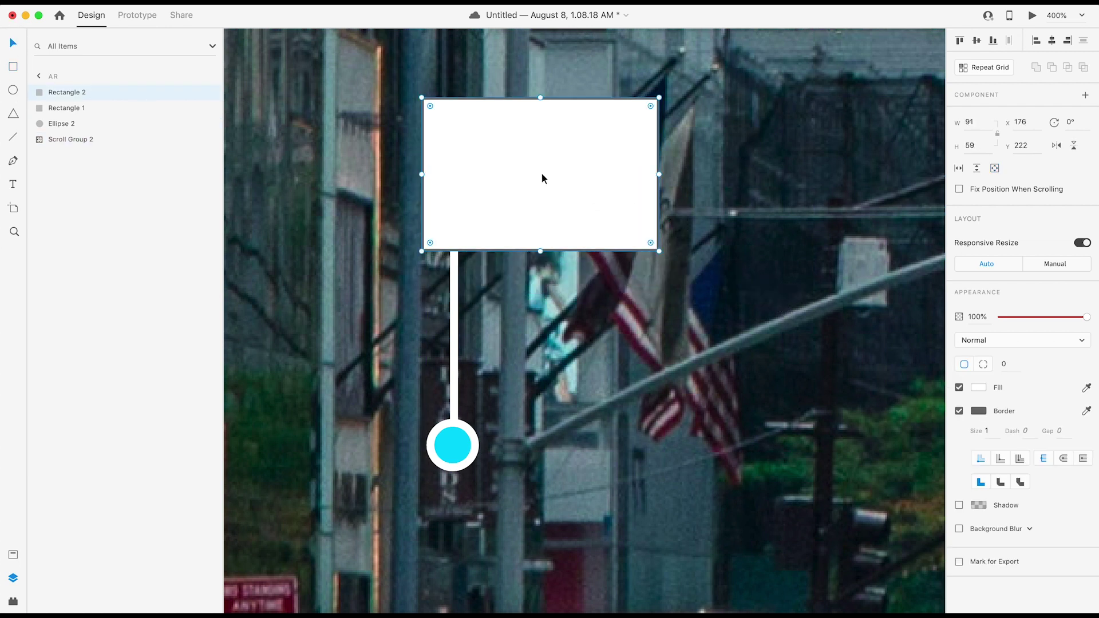
# - Round the white rectangle's corners to 8, reduce its height to 34 and remove its border
pyautogui.moveTo(430, 106); pyautogui.dragTo(435, 108)
pyautogui.moveTo(540, 99); pyautogui.dragTo(504, 199)
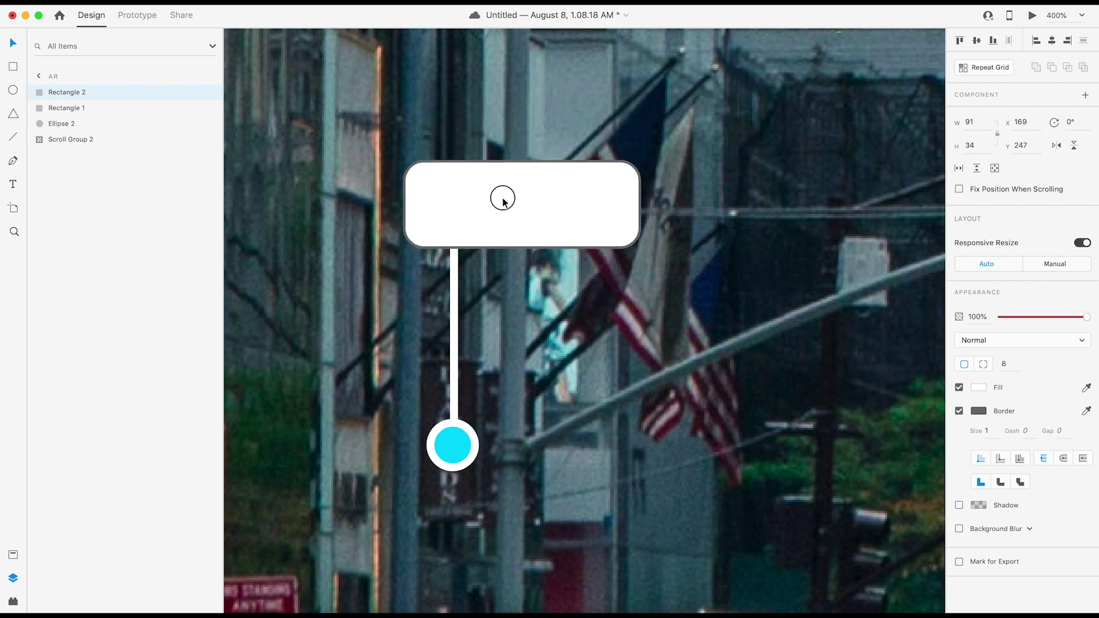
pyautogui.click(959, 412)
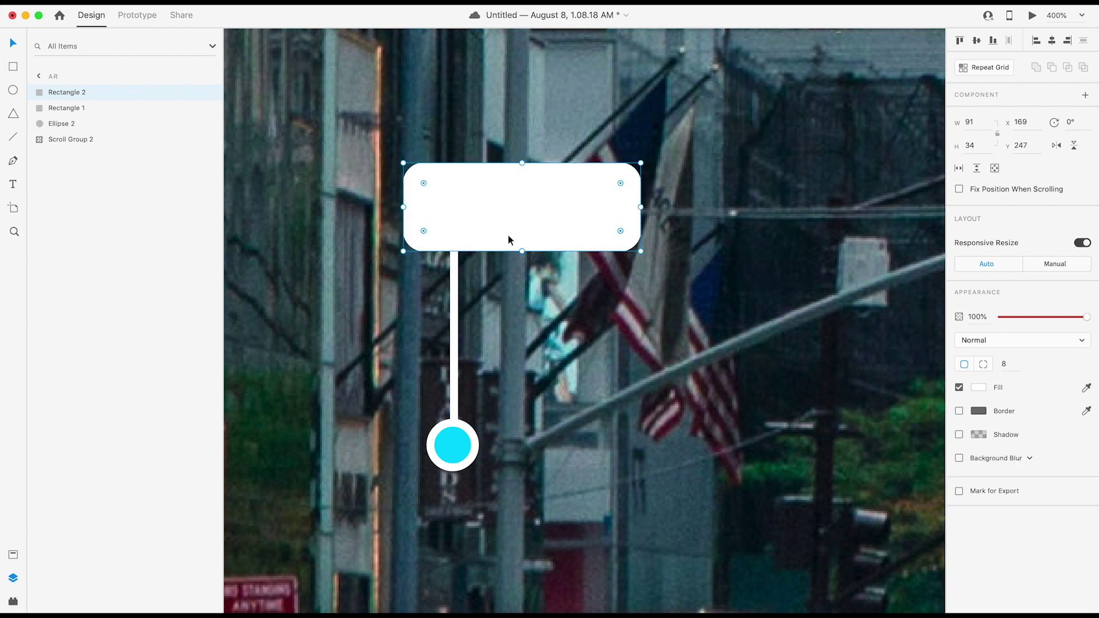
# - Move the info icon from the pasteboard onto the AR artboard
pyautogui.press('super+minus')
pyautogui.press('super+minus')
pyautogui.press('super+minus')
pyautogui.press('super+minus')
pyautogui.press('super+minus')
pyautogui.moveTo(685, 144); pyautogui.dragTo(437, 191)
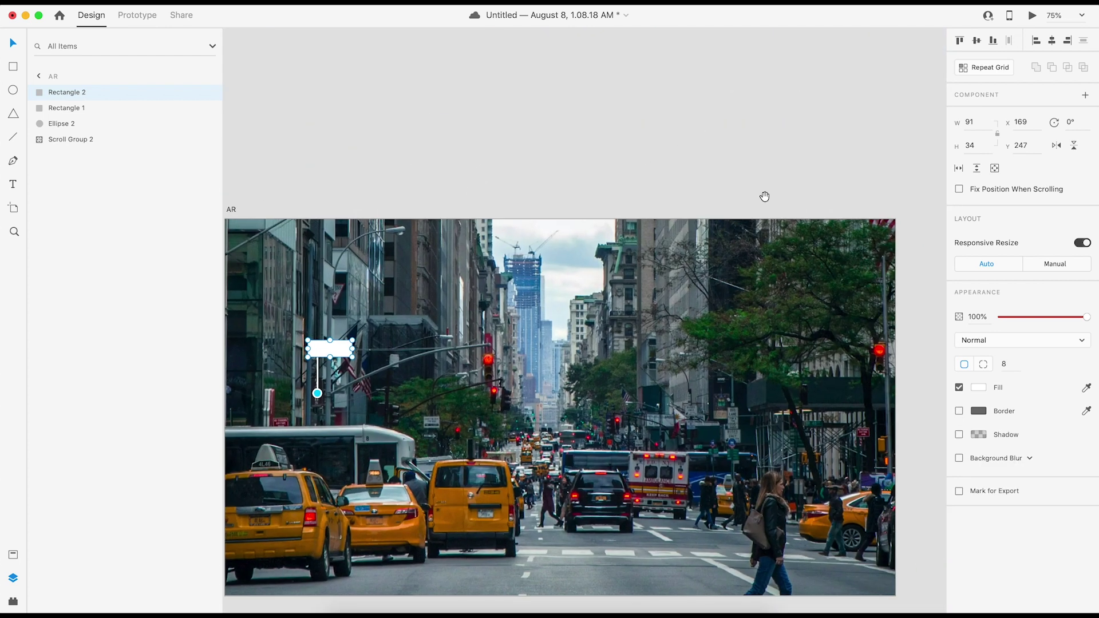
pyautogui.moveTo(764, 196); pyautogui.dragTo(583, 297)
pyautogui.moveTo(758, 251); pyautogui.dragTo(593, 432)
pyautogui.moveTo(737, 303); pyautogui.dragTo(727, 383)
pyautogui.press('super+minus')
pyautogui.press('super+minus')
pyautogui.press('super+minus')
pyautogui.press('super+minus')
pyautogui.press('super+minus')
pyautogui.press('super+minus')
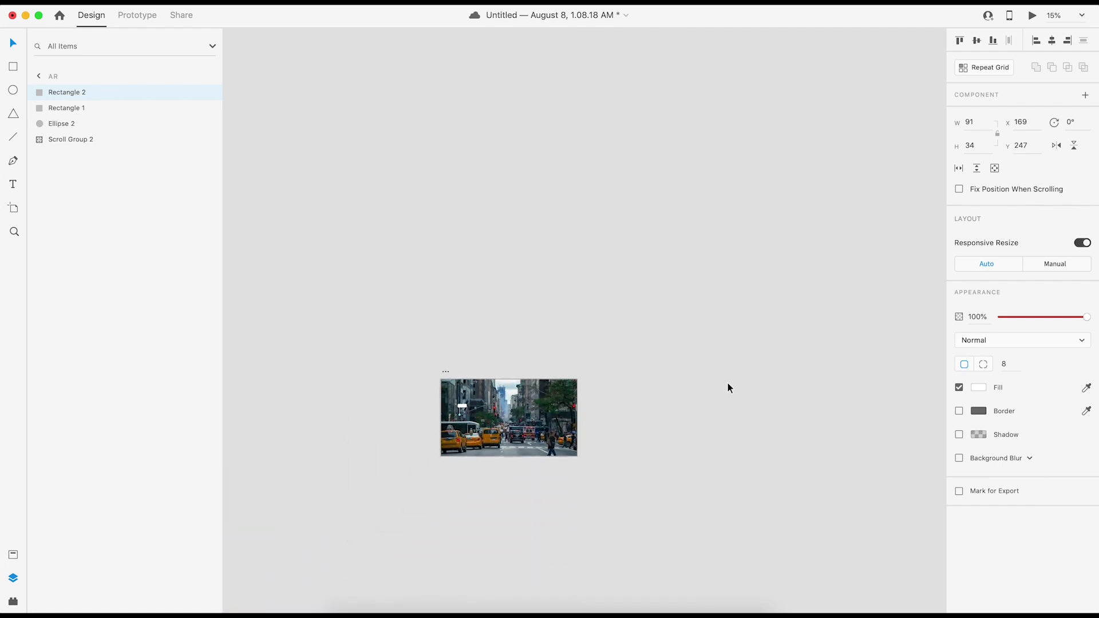
pyautogui.click(735, 259)
pyautogui.press('super+equal')
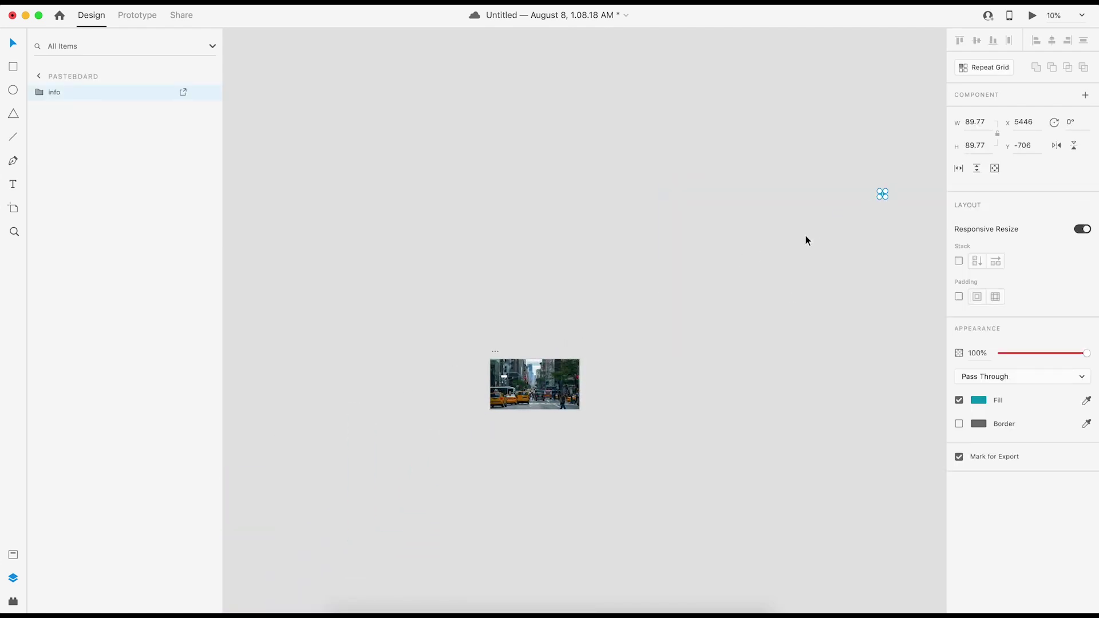
pyautogui.moveTo(885, 201); pyautogui.dragTo(550, 373)
# - Shrink the info icon to fit inside the left end of the white label and centre it vertically with the label
pyautogui.press('super+equal')
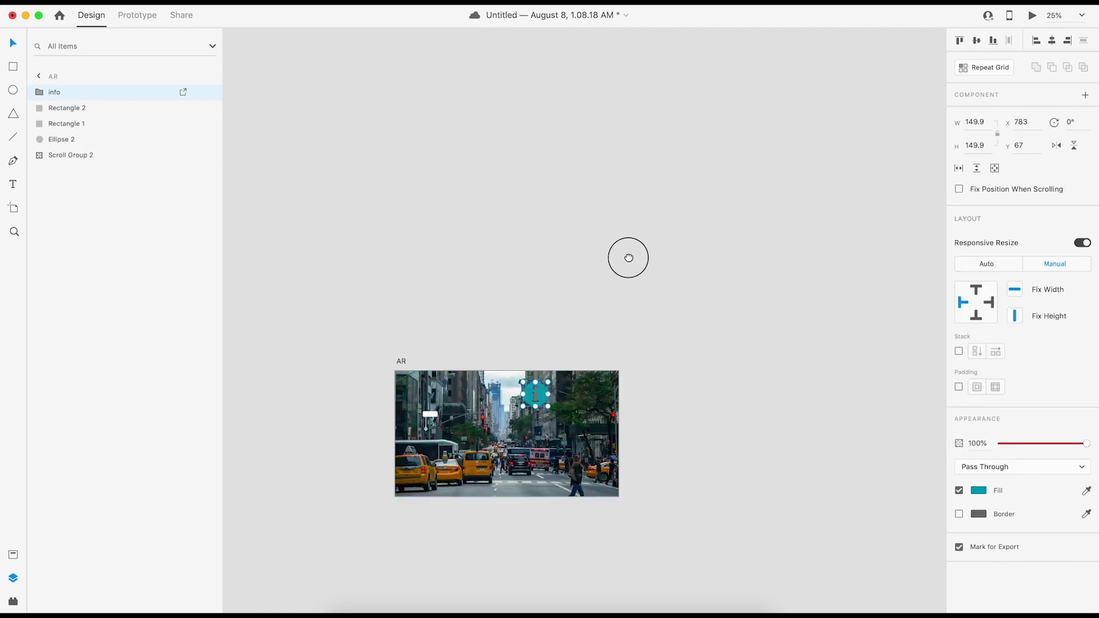
pyautogui.hscroll(-5, 629, 257)
pyautogui.press('super+equal')
pyautogui.press('super+equal')
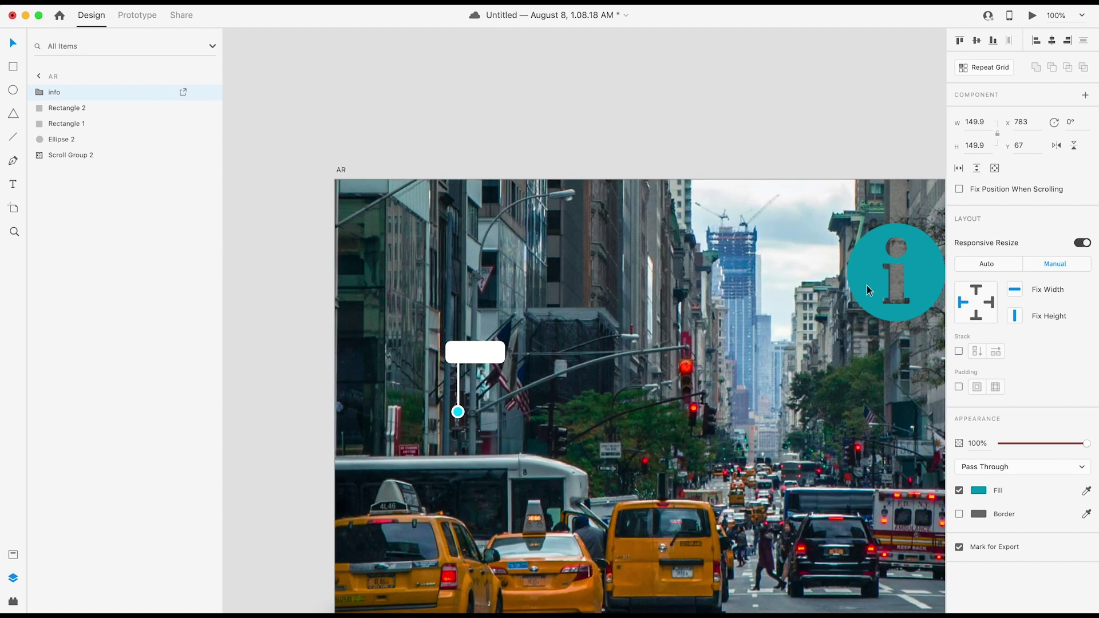
pyautogui.moveTo(867, 285); pyautogui.dragTo(478, 376)
pyautogui.moveTo(547, 409); pyautogui.dragTo(699, 302)
pyautogui.press('super+equal')
pyautogui.press('super+equal')
pyautogui.moveTo(555, 386); pyautogui.dragTo(445, 397)
pyautogui.keyDown('shift'); pyautogui.click(466, 405); pyautogui.keyUp('shift')
pyautogui.click(978, 41)
pyautogui.click(552, 276)
# - Add the text "Hotel" inside the white label beside the info icon
pyautogui.moveTo(552, 276); pyautogui.dragTo(658, 194)
pyautogui.press('super+plus')
pyautogui.scroll(4, 659, 195)
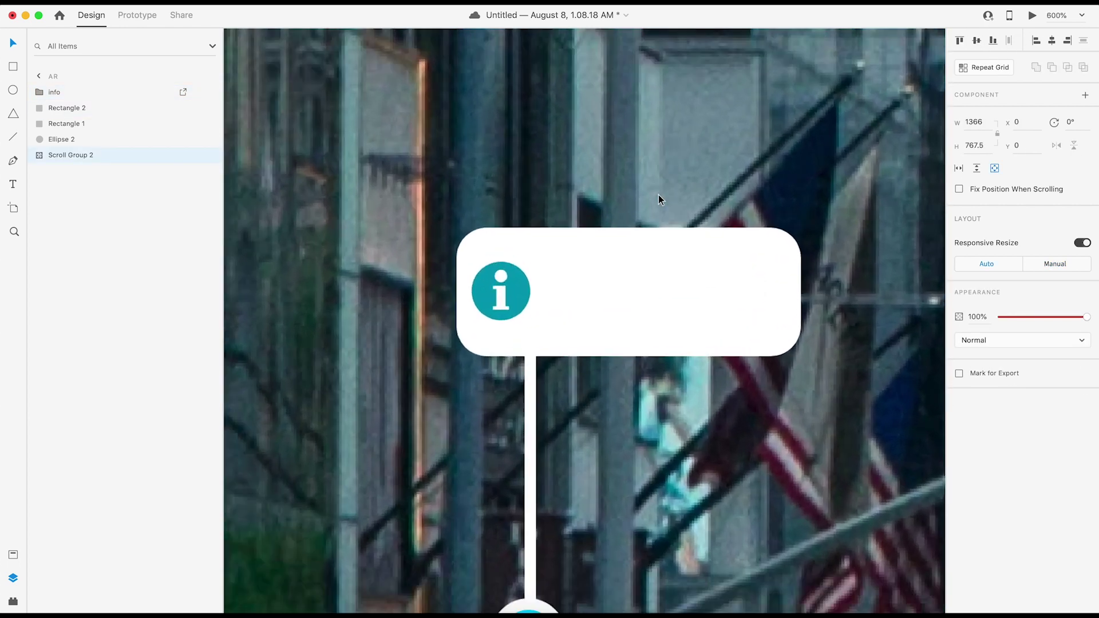
pyautogui.press('t')
pyautogui.click(583, 294)
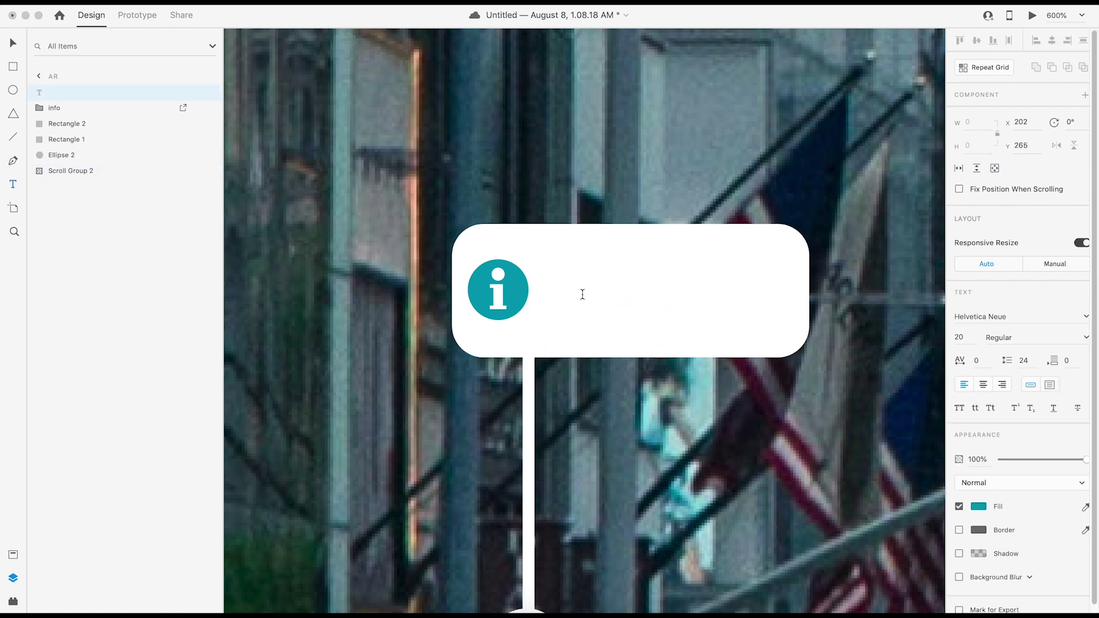
pyautogui.write('Hotel')
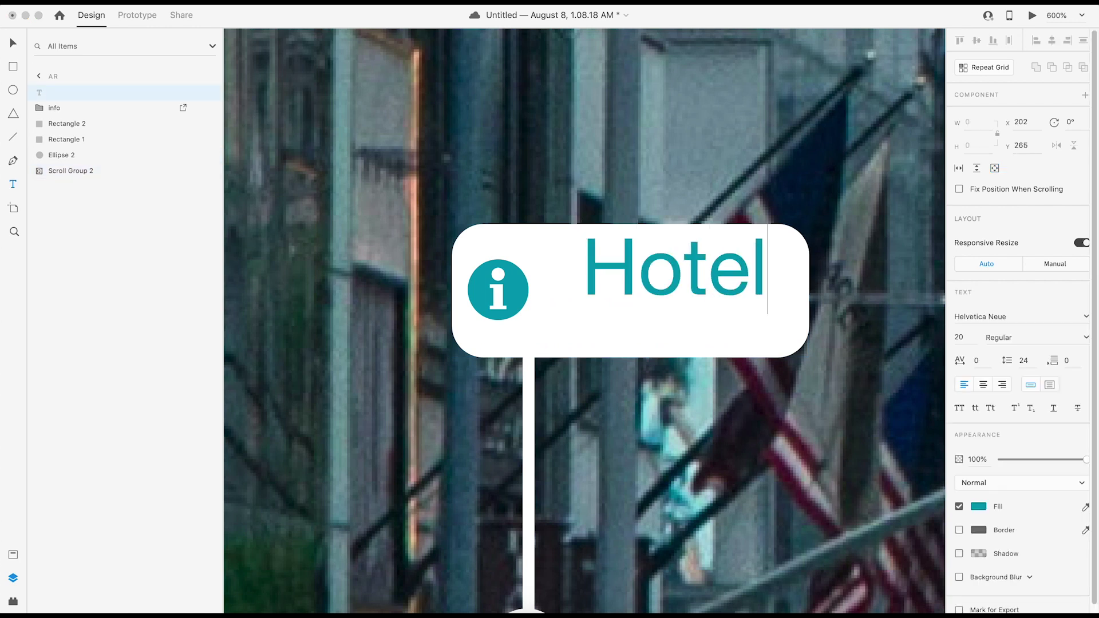
pyautogui.press('Escape')
# - Move the Hotel text closer to the info icon and set its font size to 15
pyautogui.moveTo(608, 283); pyautogui.dragTo(577, 303)
pyautogui.click(964, 339)
pyautogui.write('15')
pyautogui.press('Return')
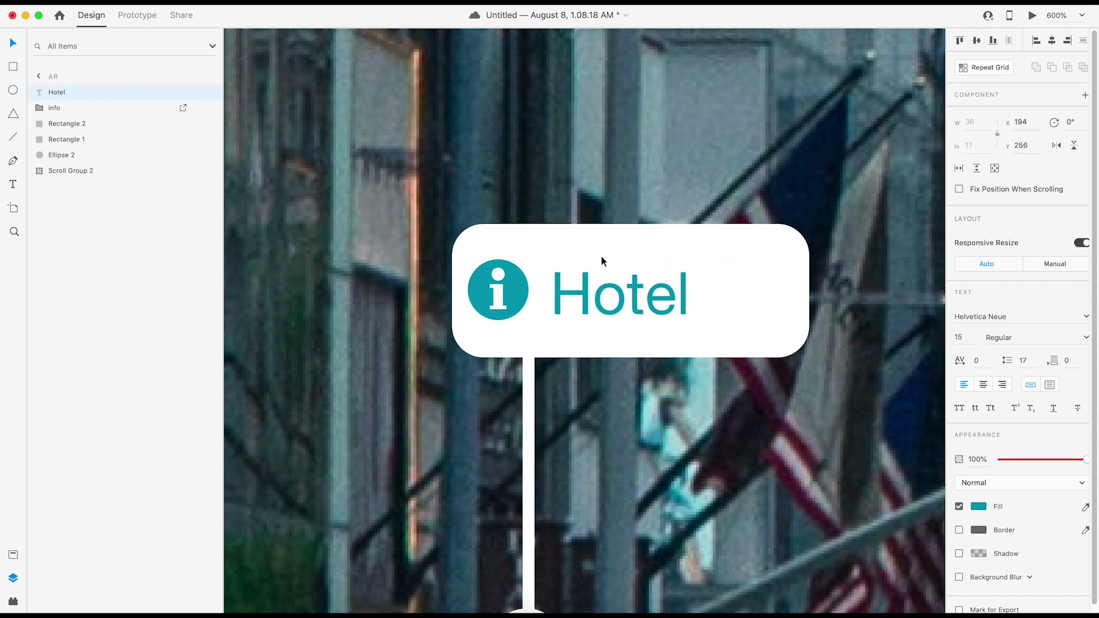
# - Vertically centre the Hotel text and the info icon within the white label
pyautogui.moveTo(599, 297); pyautogui.dragTo(595, 293)
pyautogui.click(504, 289)
pyautogui.click(516, 285)
pyautogui.keyDown('shift'); pyautogui.click(585, 290); pyautogui.keyUp('shift')
pyautogui.keyDown('shift'); pyautogui.click(697, 300); pyautogui.keyUp('shift')
pyautogui.click(982, 46)
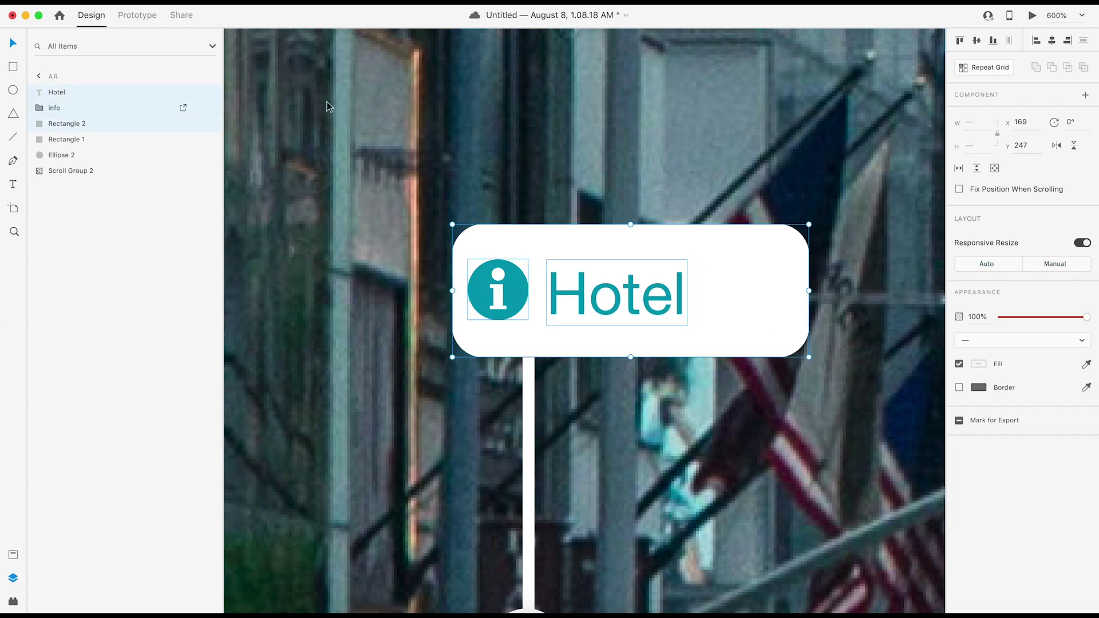
# - Group the text, icon and label rectangle and name the group "Details"
pyautogui.press('super+g')
pyautogui.doubleClick(66, 92)
pyautogui.write('D')
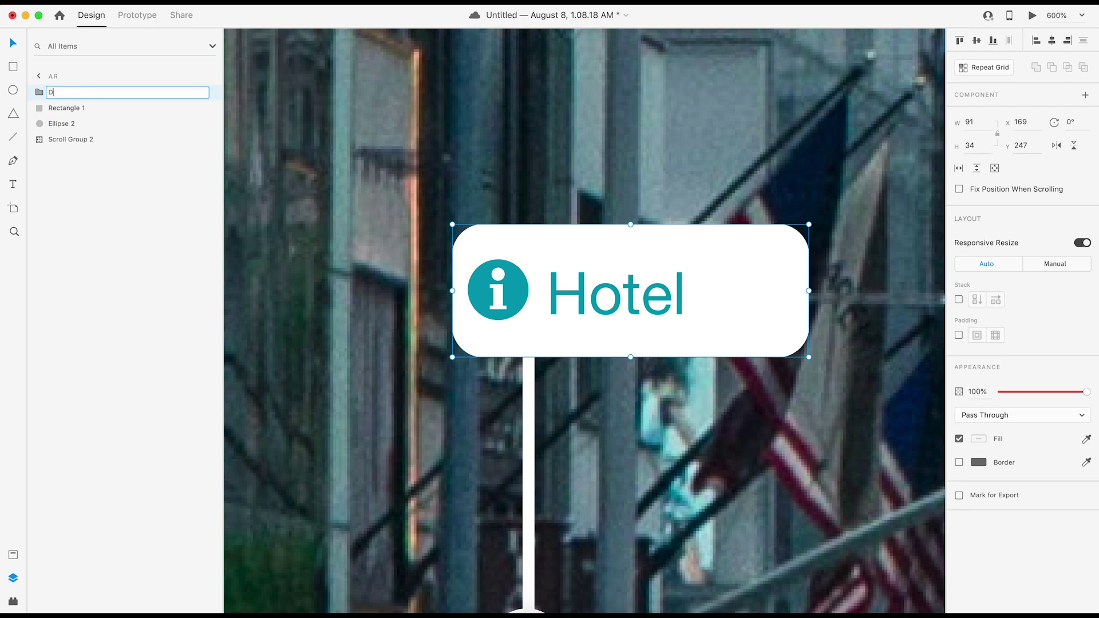
pyautogui.write('etails')
pyautogui.click(383, 138)
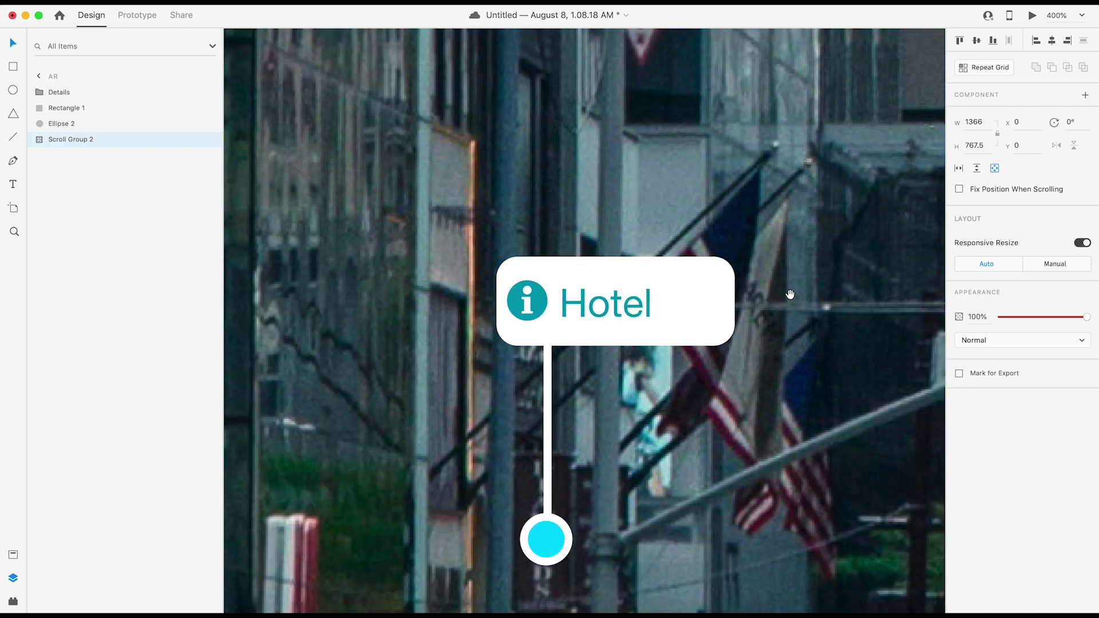
# - Give the label rectangle inside the Details group a shadow with a blur of 12
pyautogui.moveTo(790, 294); pyautogui.dragTo(764, 244)
pyautogui.doubleClick(699, 253)
pyautogui.click(959, 422)
pyautogui.click(1013, 439)
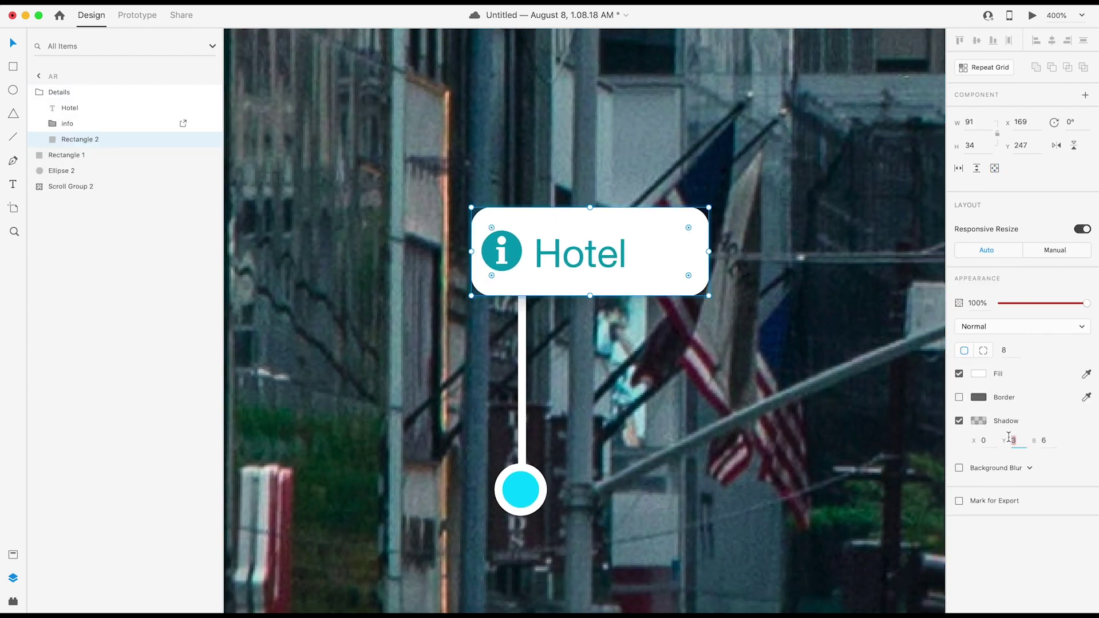
pyautogui.press('Tab')
pyautogui.write('12')
pyautogui.click(606, 153)
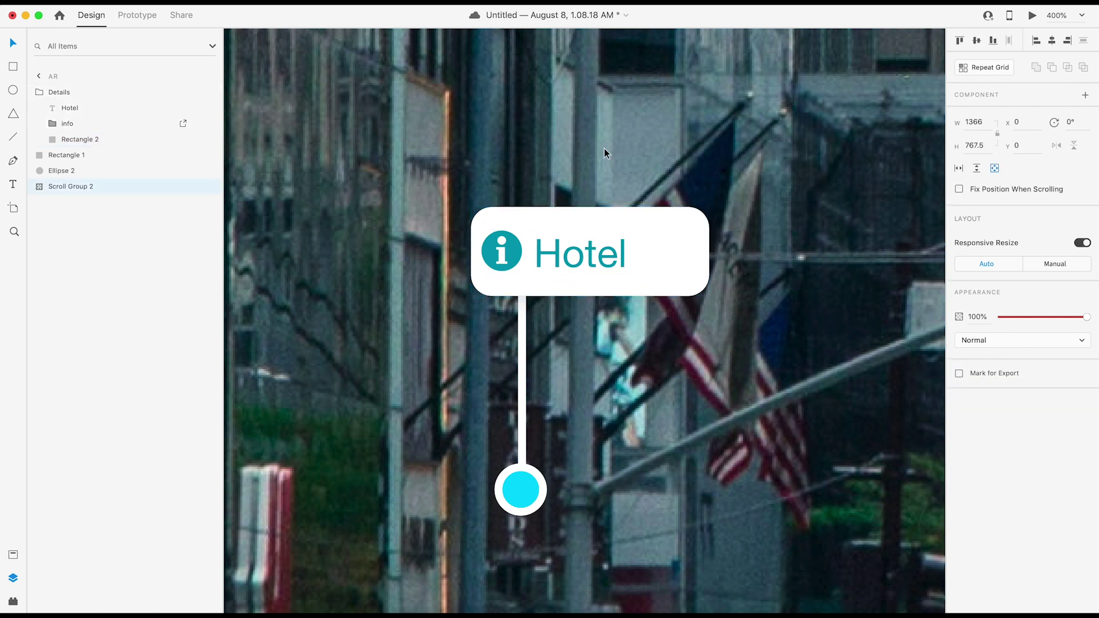
# - Group the Details group with the line and the circle, and name the new group "Info"
pyautogui.click(558, 229)
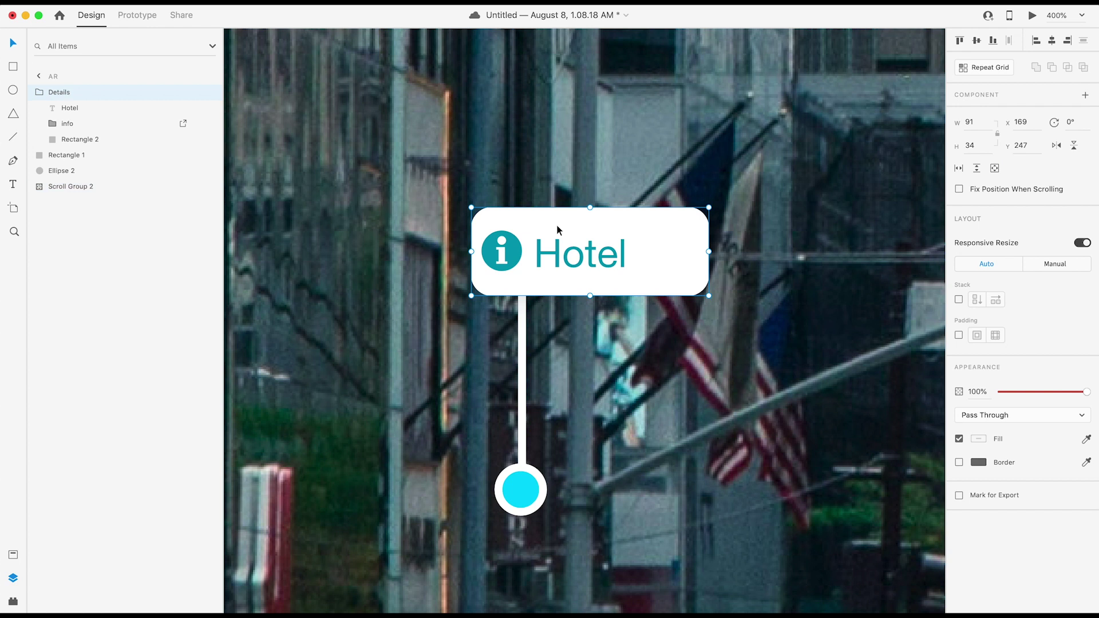
pyautogui.click(38, 93)
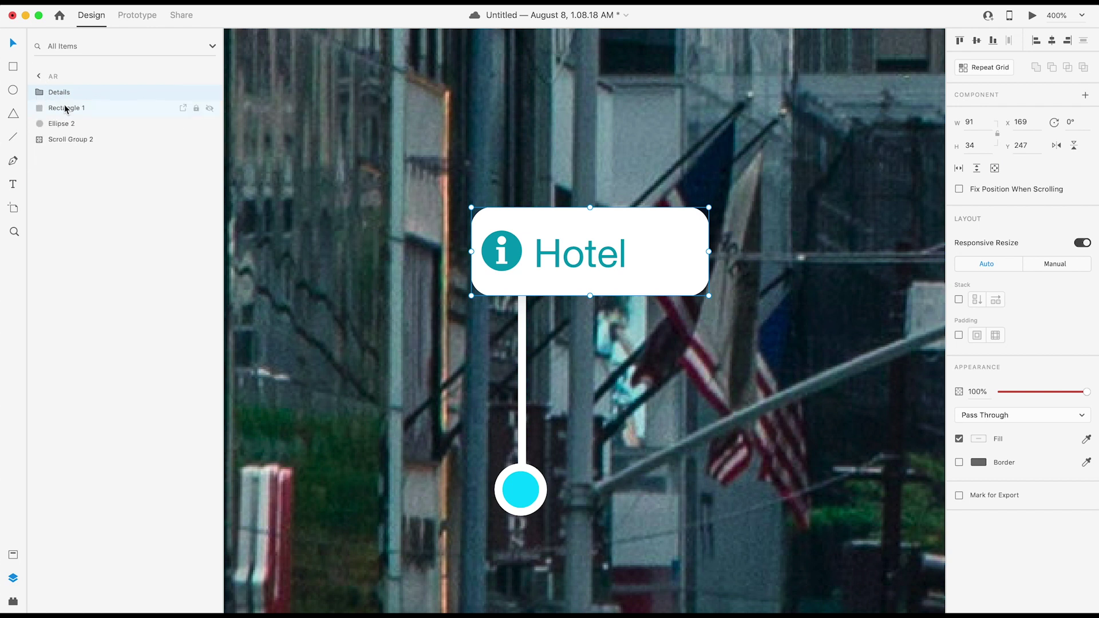
pyautogui.keyDown('shift'); pyautogui.click(66, 108); pyautogui.keyUp('shift')
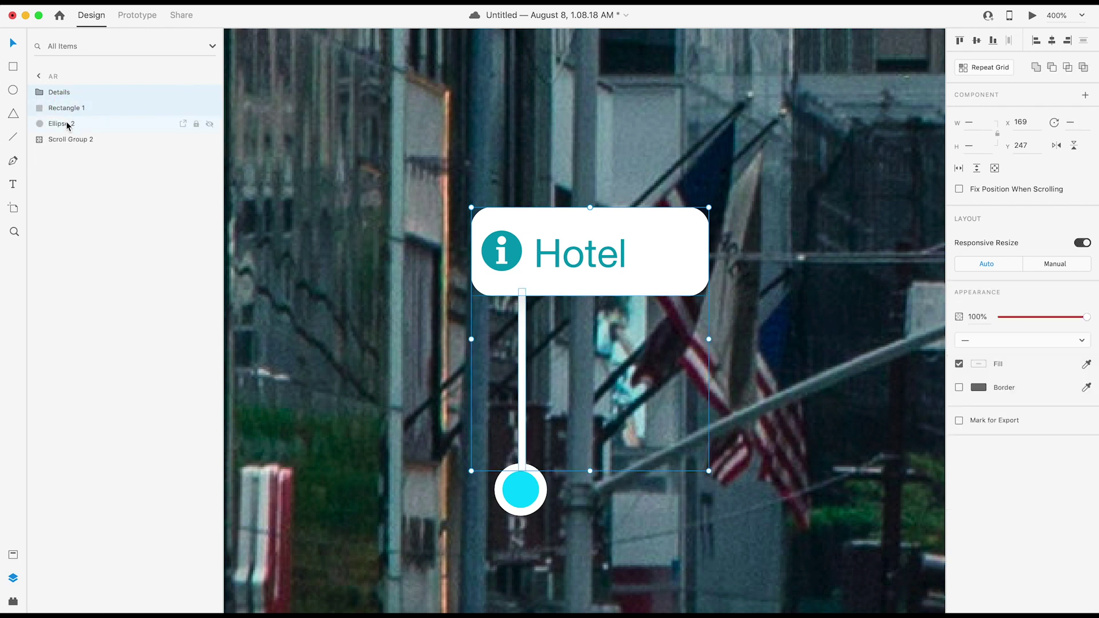
pyautogui.keyDown('shift'); pyautogui.click(68, 124); pyautogui.keyUp('shift')
pyautogui.press('super+g')
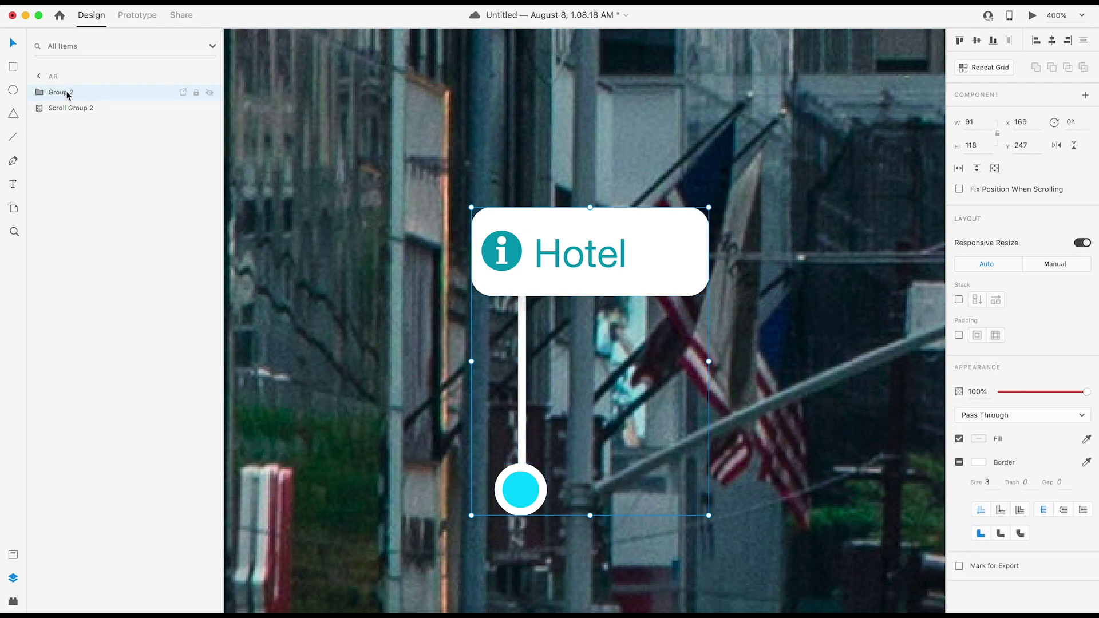
pyautogui.doubleClick(63, 92)
pyautogui.write('Info')
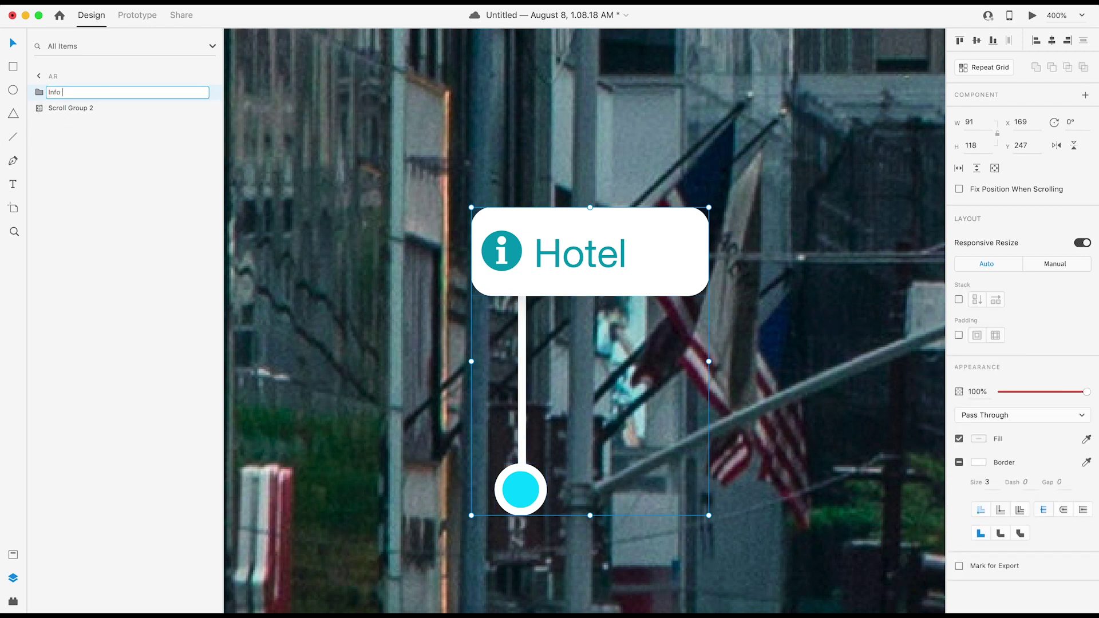
pyautogui.click(637, 142)
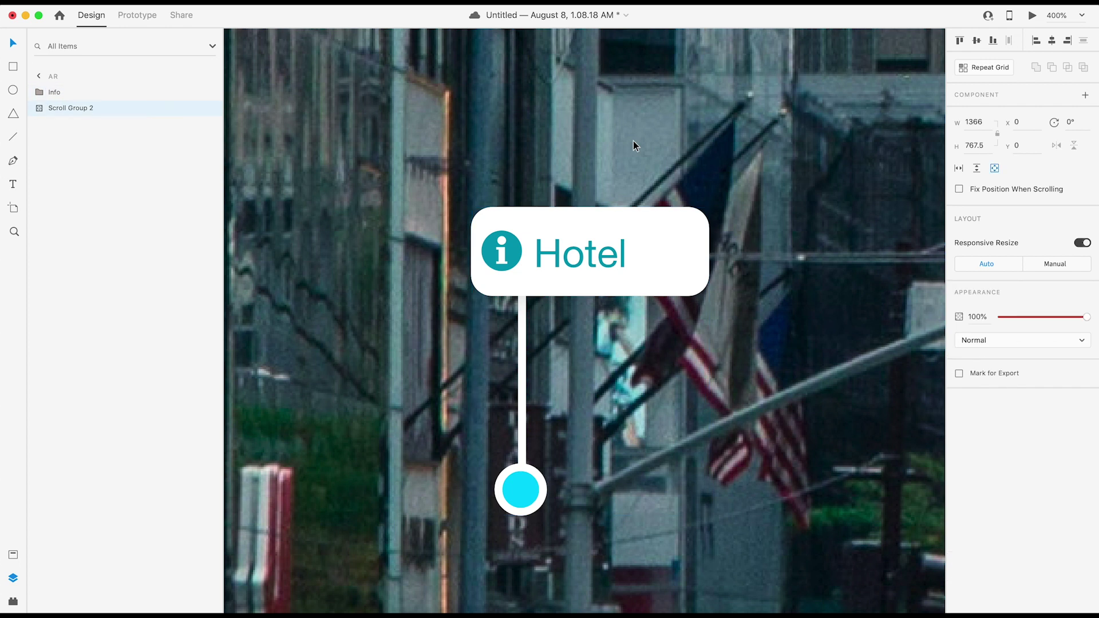
# - Convert the Info group into a component
pyautogui.click(646, 261)
pyautogui.rightClick(646, 261)
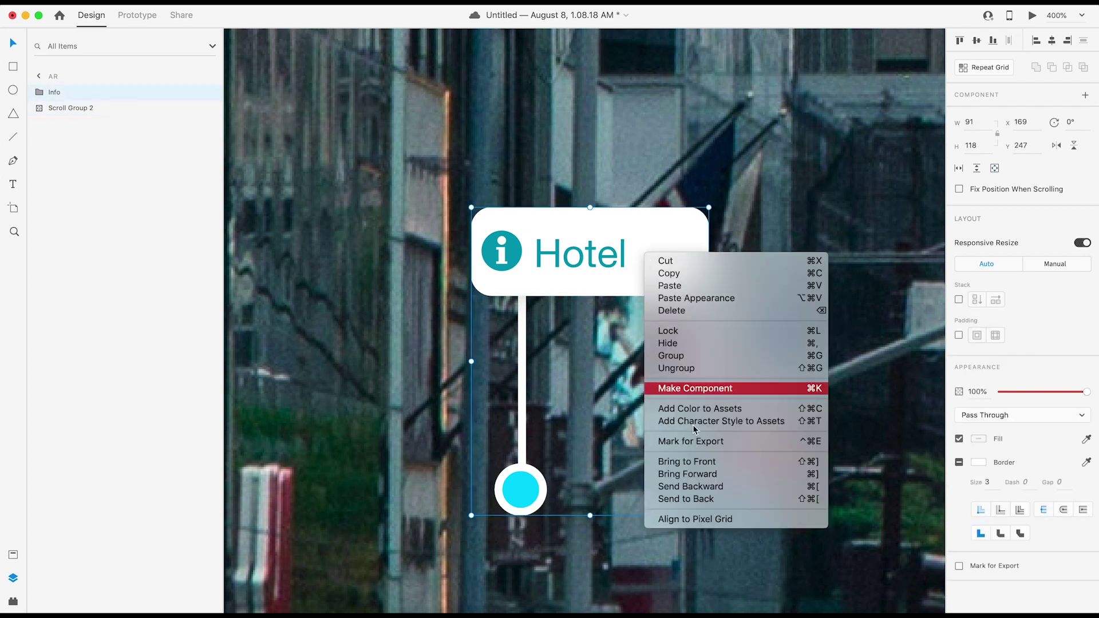
pyautogui.click(696, 388)
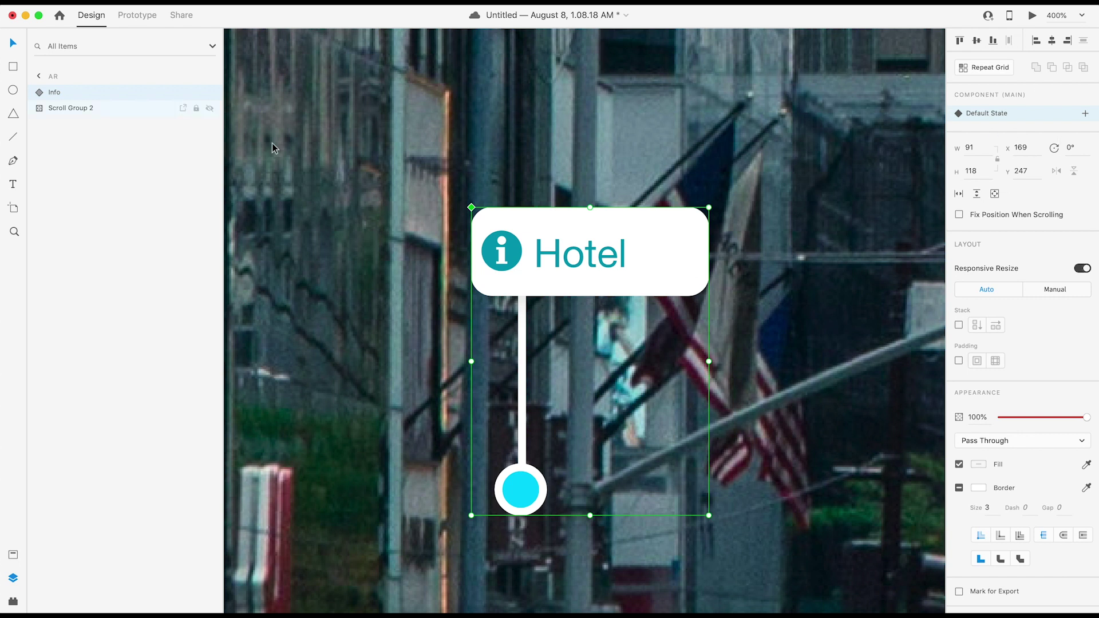
# - In the Info component's default state, move the Details group up by 23 and set its opacity to 0%
pyautogui.click(39, 93)
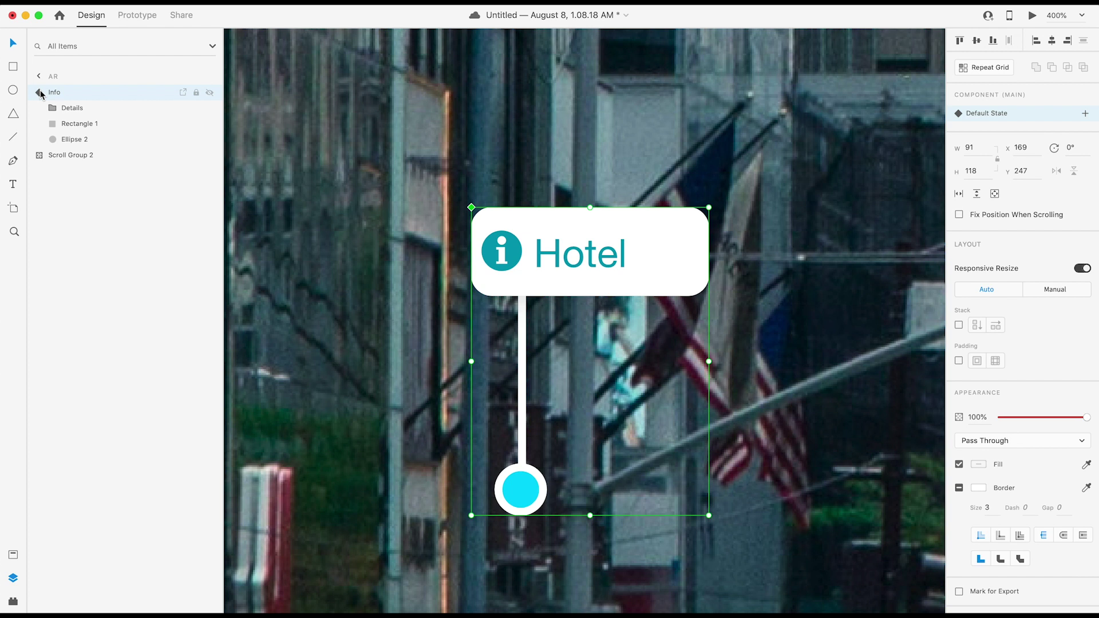
pyautogui.click(64, 109)
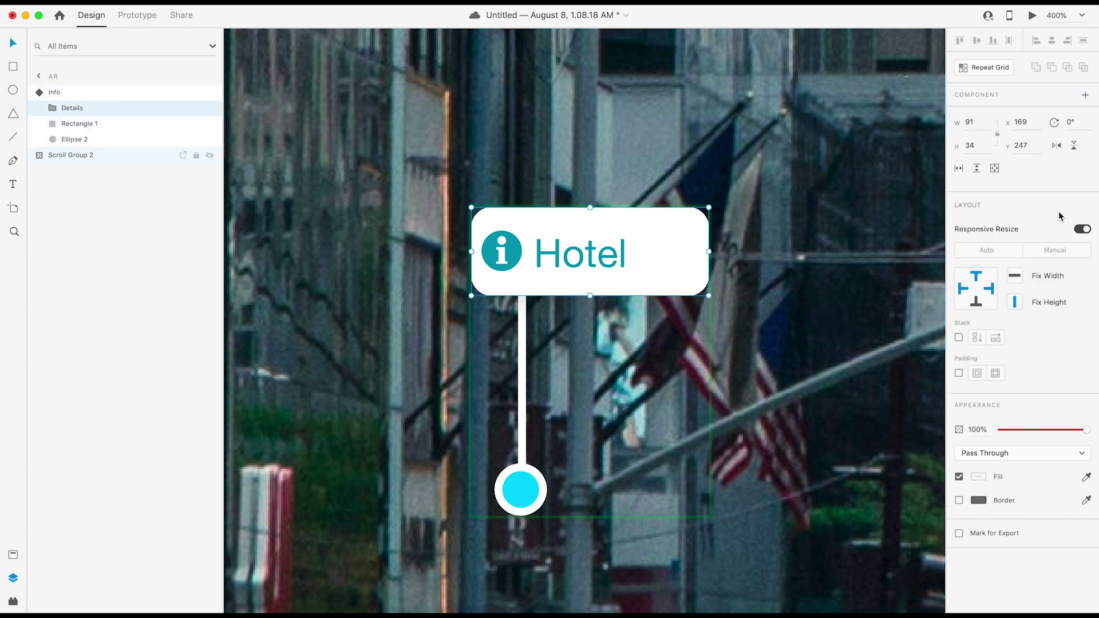
pyautogui.hotkey('shift', 'Up')
pyautogui.hotkey('shift', 'Up')
pyautogui.press('Up')
pyautogui.press('Up')
pyautogui.press('Up')
pyautogui.moveTo(1087, 429); pyautogui.dragTo(1002, 433)
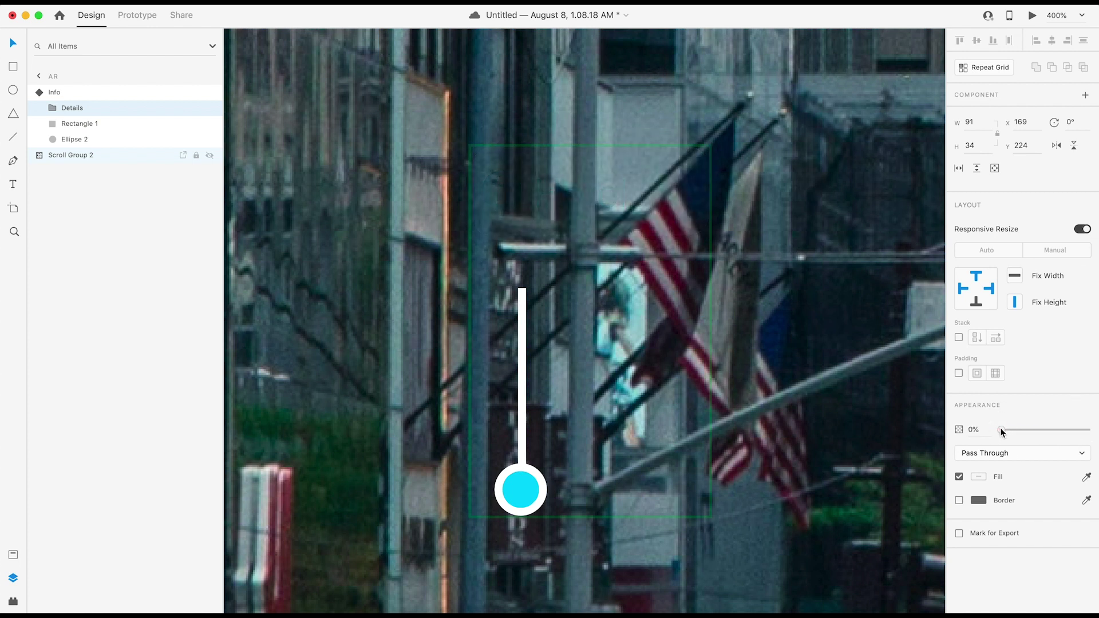
# - Set the pin line's height to 11.5 and its opacity to 0%, and reselect the whole Info component
pyautogui.click(81, 124)
pyautogui.moveTo(983, 144); pyautogui.dragTo(930, 143)
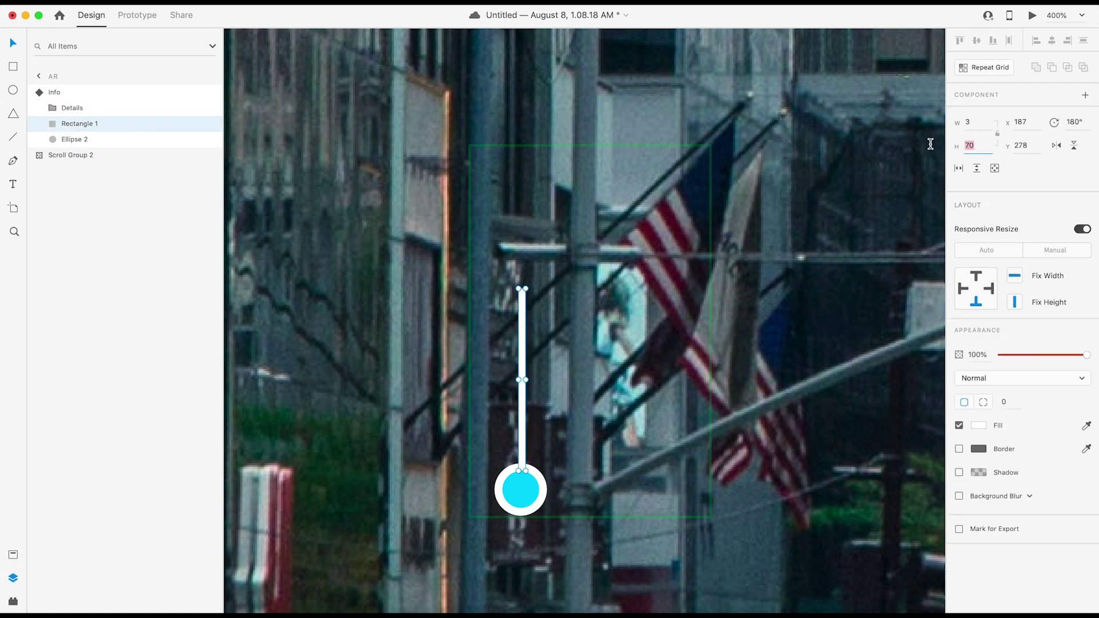
pyautogui.hotkey('shift', 'Down')
pyautogui.hotkey('shift', 'Down')
pyautogui.hotkey('shift', 'Down')
pyautogui.hotkey('shift', 'Down')
pyautogui.hotkey('shift', 'Down')
pyautogui.hotkey('shift', 'Down')
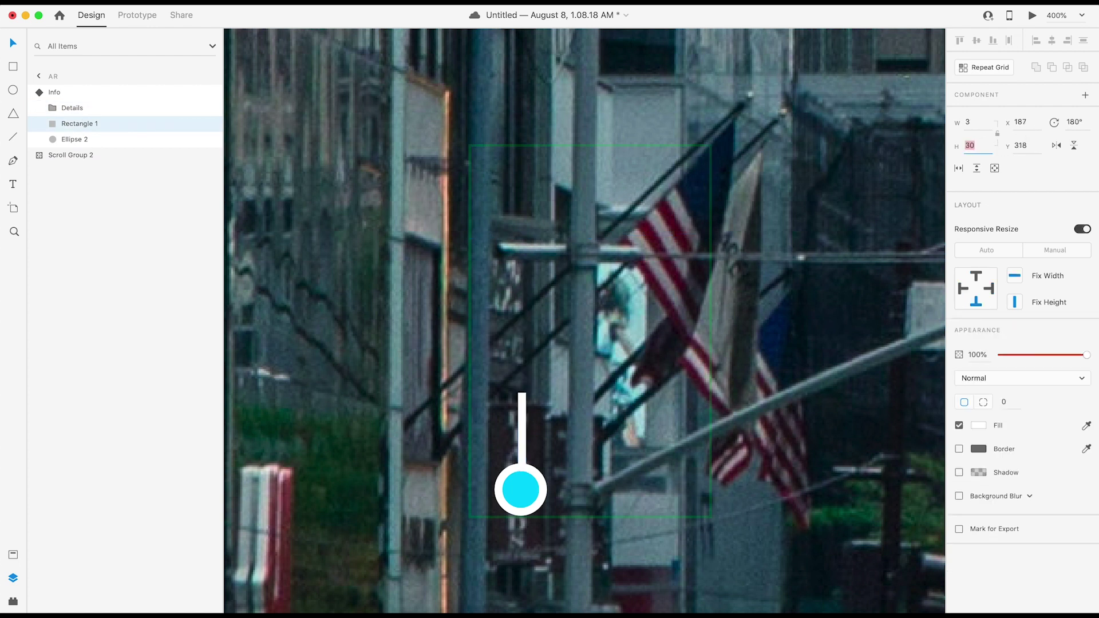
pyautogui.write('11.5')
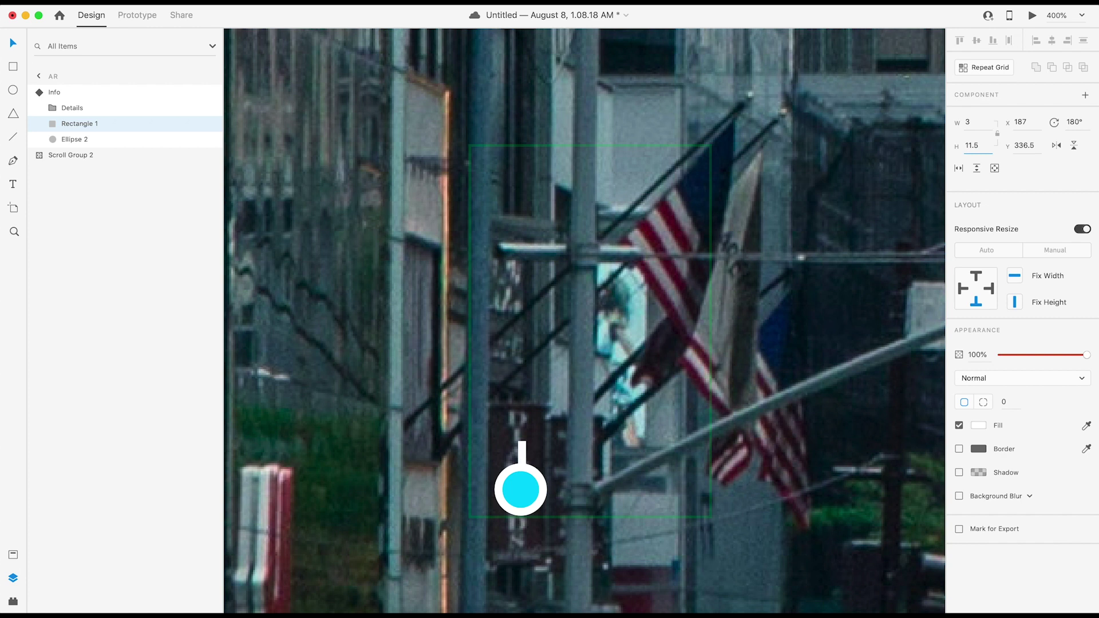
pyautogui.moveTo(1085, 355); pyautogui.dragTo(972, 354)
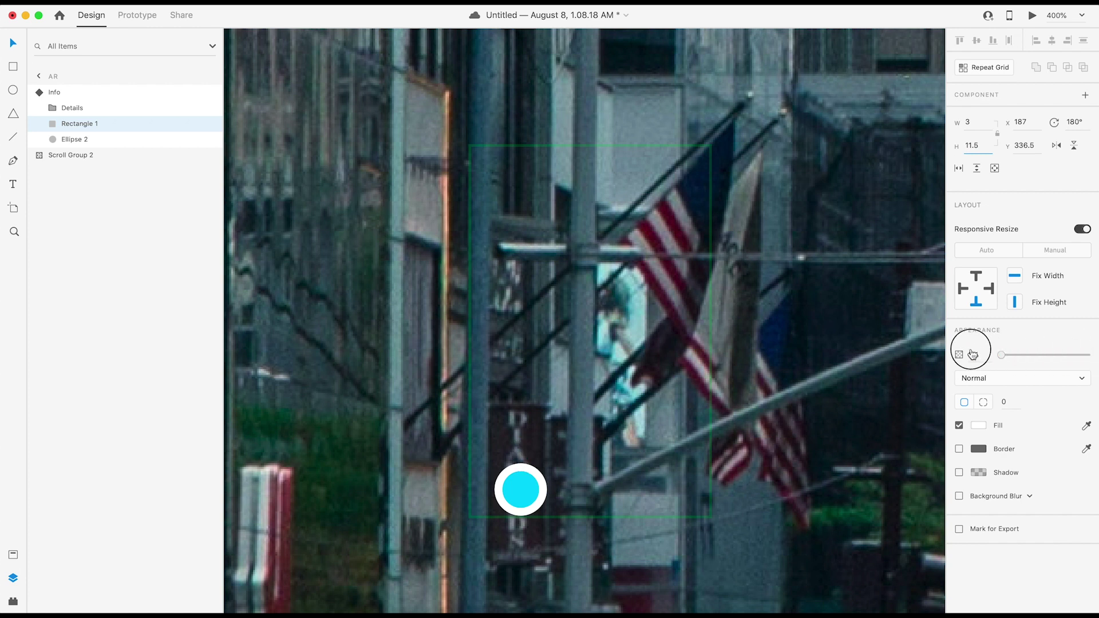
pyautogui.click(39, 93)
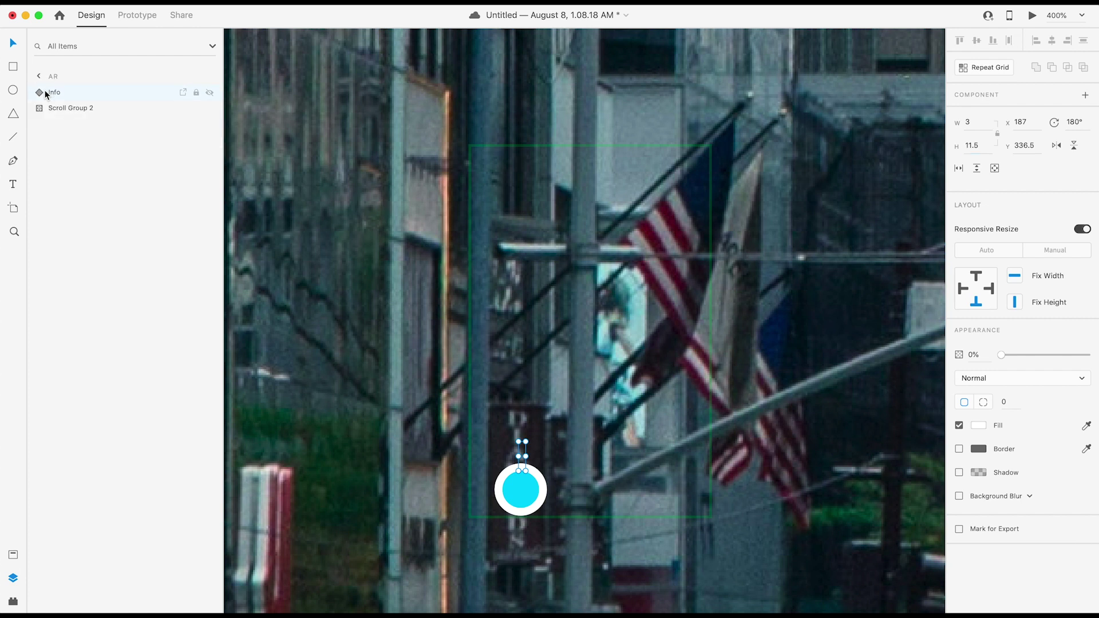
pyautogui.click(81, 93)
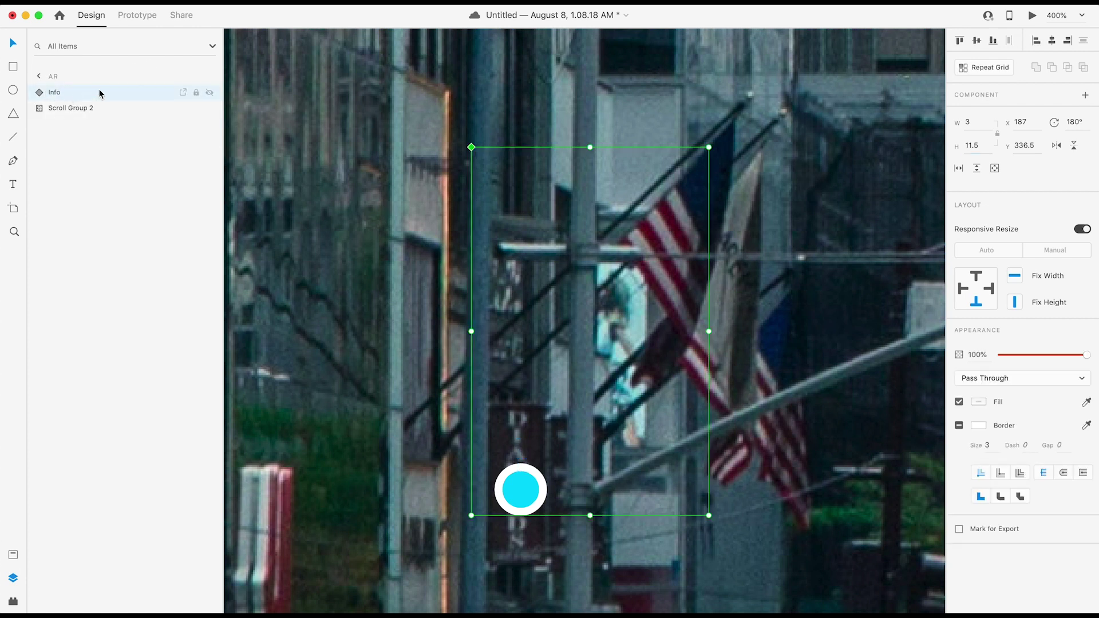
# - Add a new state to the Info component and set the Details group's opacity to 100% in it
pyautogui.click(1086, 114)
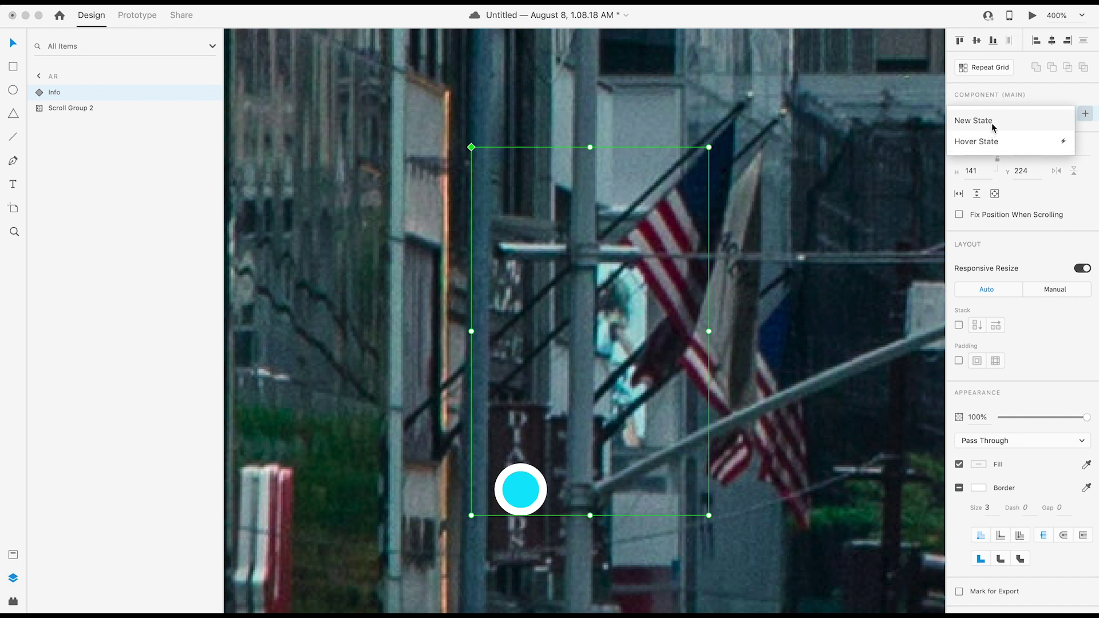
pyautogui.click(991, 117)
pyautogui.click(31, 93)
pyautogui.click(74, 108)
pyautogui.moveTo(1001, 356); pyautogui.dragTo(1090, 349)
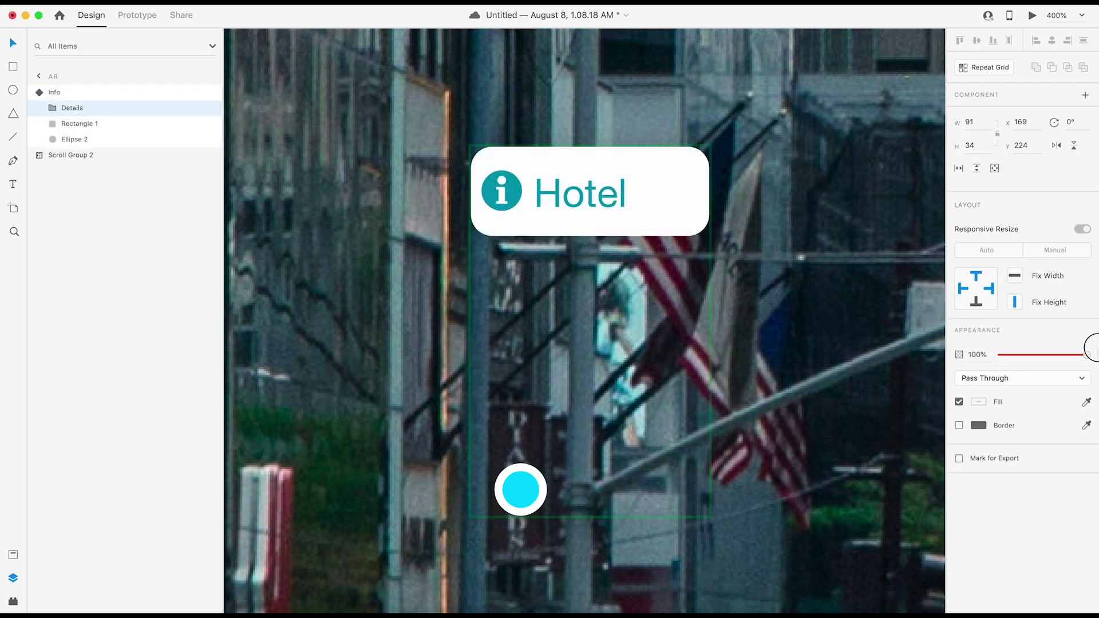
# - In the new state, set the pin line's opacity to 100% and its height to 70
pyautogui.click(87, 123)
pyautogui.moveTo(1011, 359); pyautogui.dragTo(1088, 355)
pyautogui.click(983, 147)
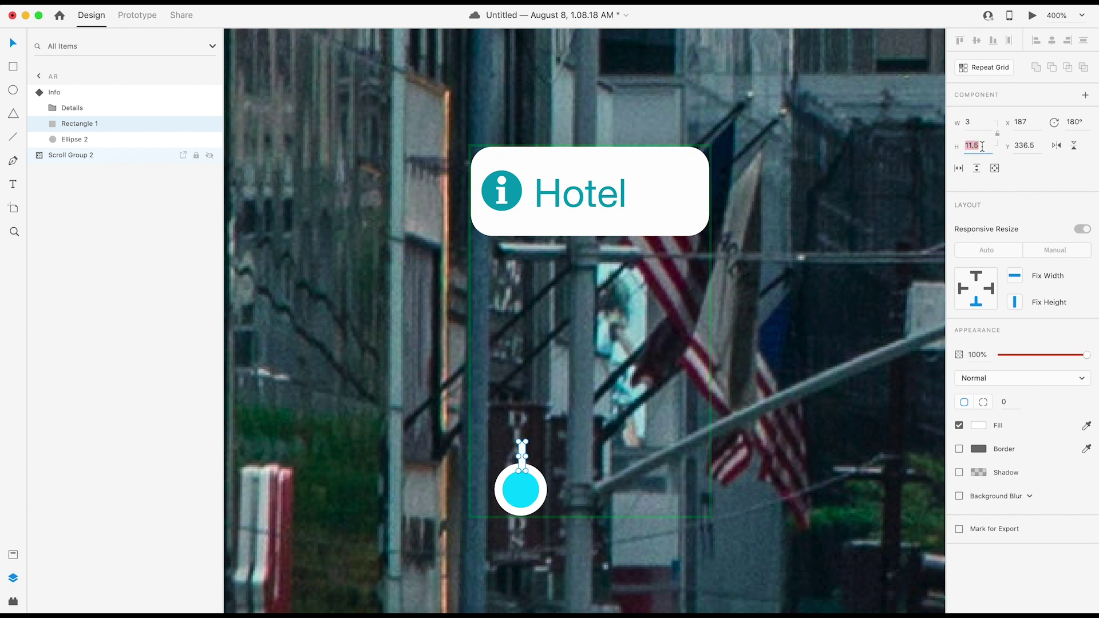
pyautogui.press('Return')
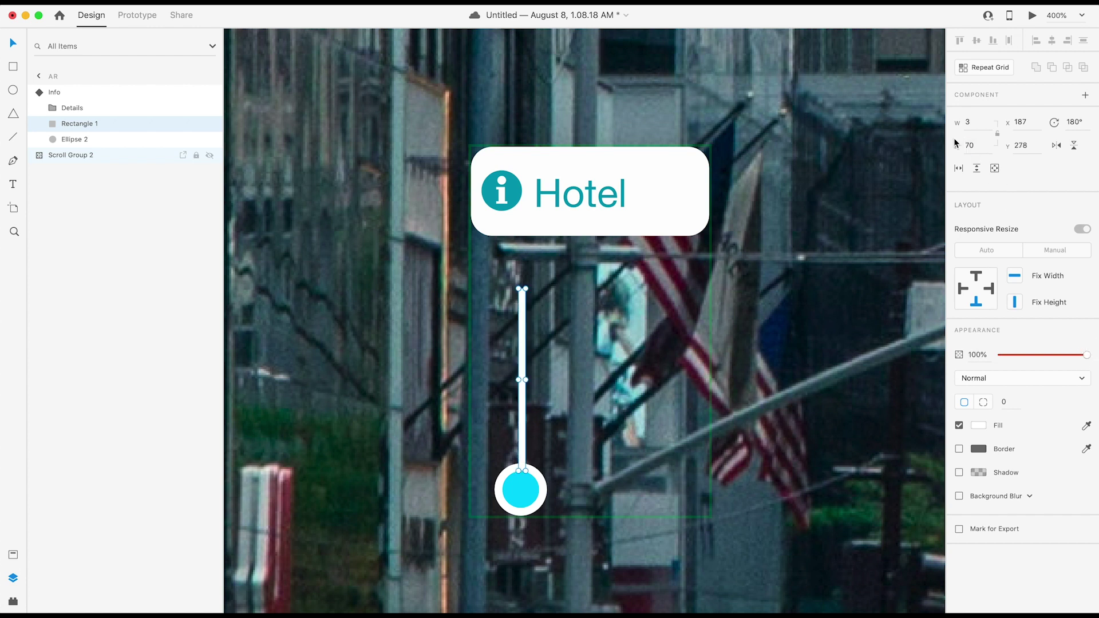
# - Move the Details group down to Y 245 so the label sits directly on top of the pin line
pyautogui.click(665, 224)
pyautogui.press('Down')
pyautogui.press('Down')
pyautogui.press('Down')
pyautogui.press('Down')
pyautogui.press('Down')
pyautogui.press('Down')
pyautogui.press('Down')
pyautogui.press('Down')
pyautogui.press('Down')
pyautogui.press('Down')
pyautogui.press('Down')
pyautogui.press('Down')
pyautogui.press('Down')
pyautogui.press('Down')
pyautogui.press('Down')
pyautogui.press('Down')
pyautogui.press('Down')
pyautogui.press('Down')
pyautogui.press('Down')
pyautogui.press('Down')
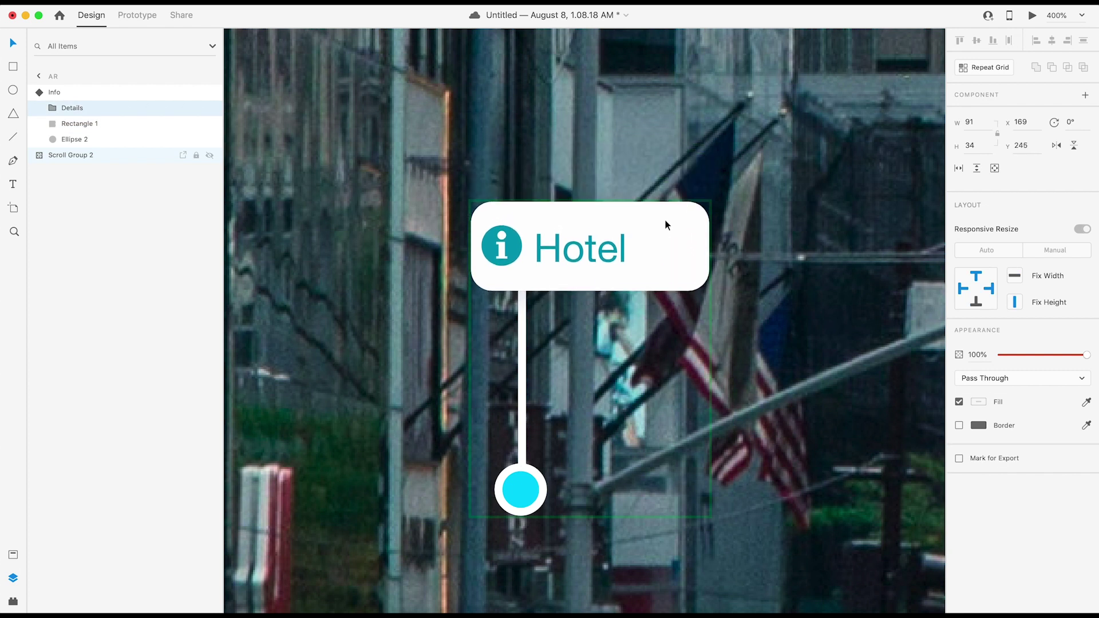
# - Switch the Info component back and forth between Default State and State 2 to compare the two
pyautogui.click(56, 93)
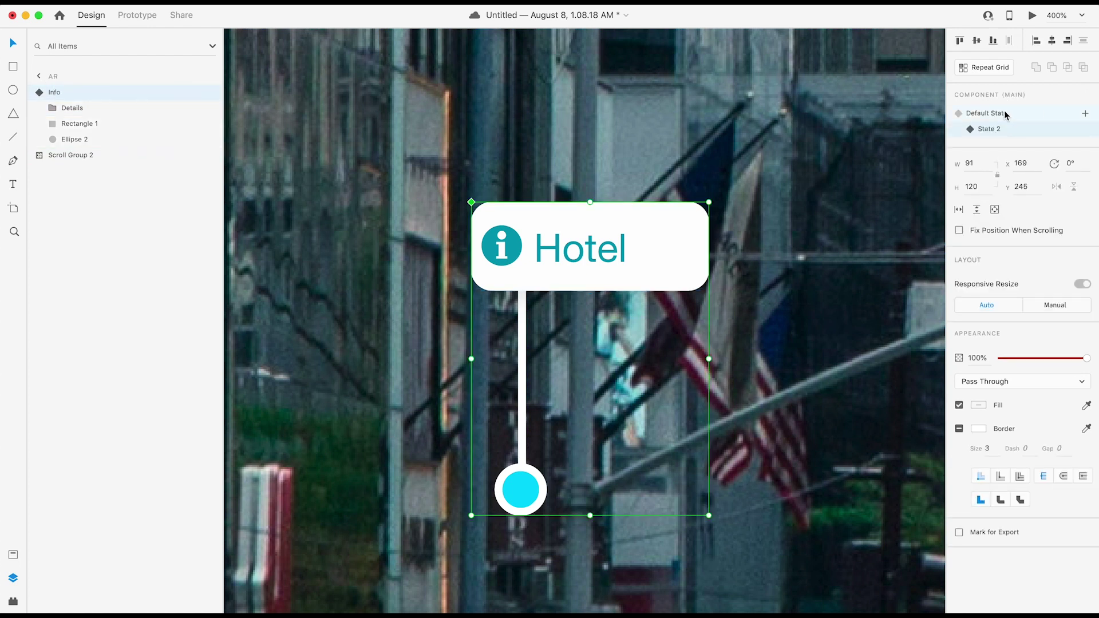
pyautogui.click(1006, 114)
pyautogui.click(990, 130)
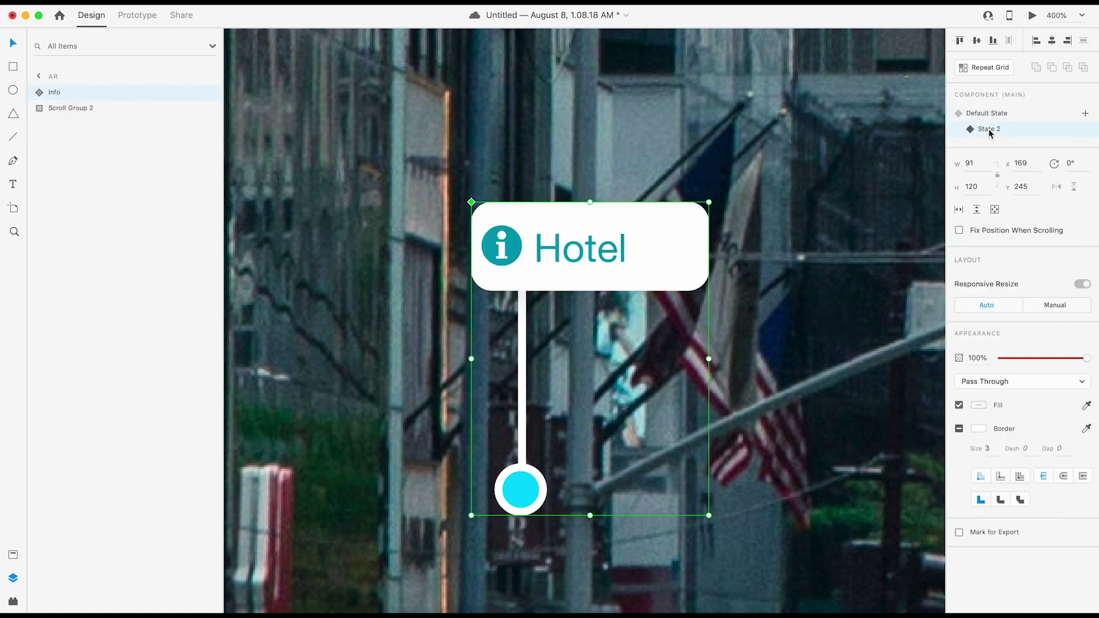
pyautogui.click(994, 116)
pyautogui.click(994, 129)
pyautogui.click(994, 117)
pyautogui.click(993, 125)
pyautogui.click(994, 117)
pyautogui.click(993, 124)
# - In the default state, give the pin circle a Hover interaction that auto-animates to State 2
pyautogui.click(153, 18)
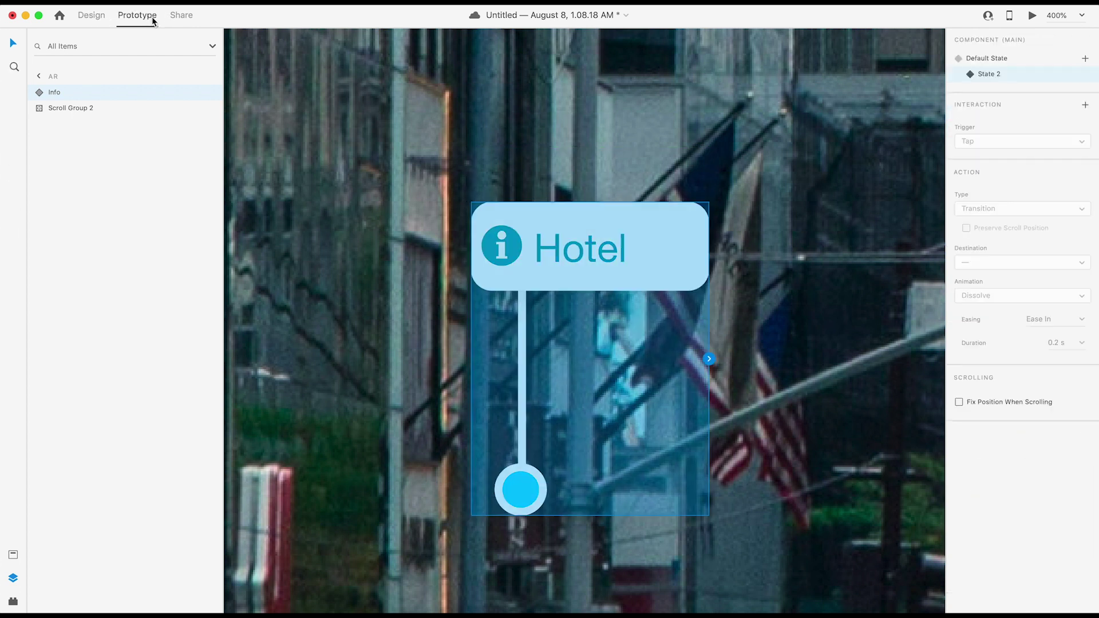
pyautogui.press('super+minus')
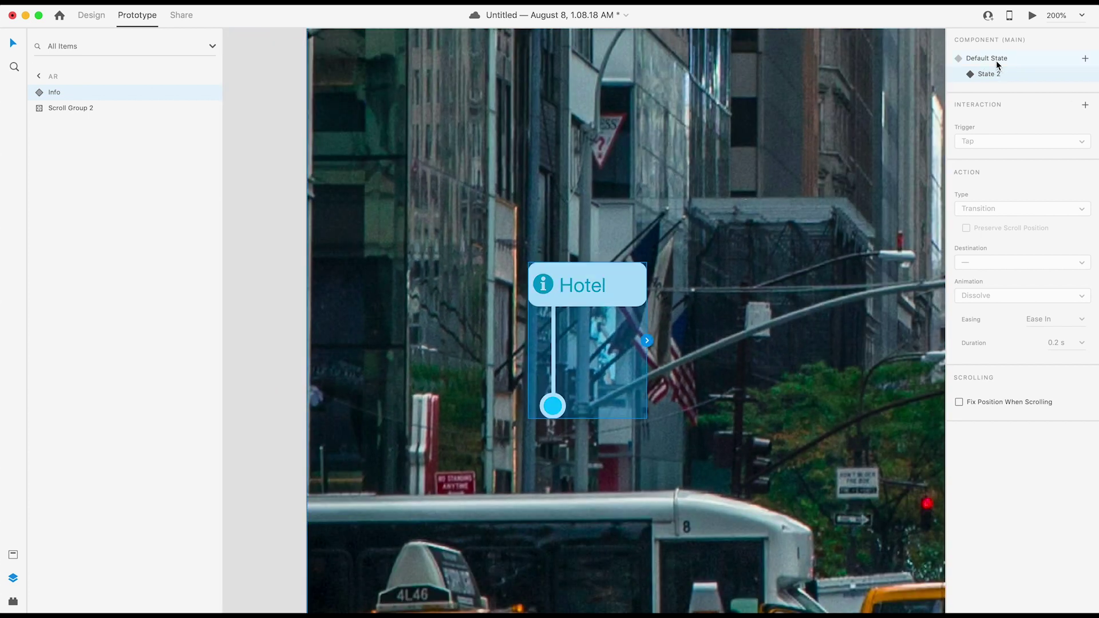
pyautogui.click(997, 59)
pyautogui.doubleClick(553, 406)
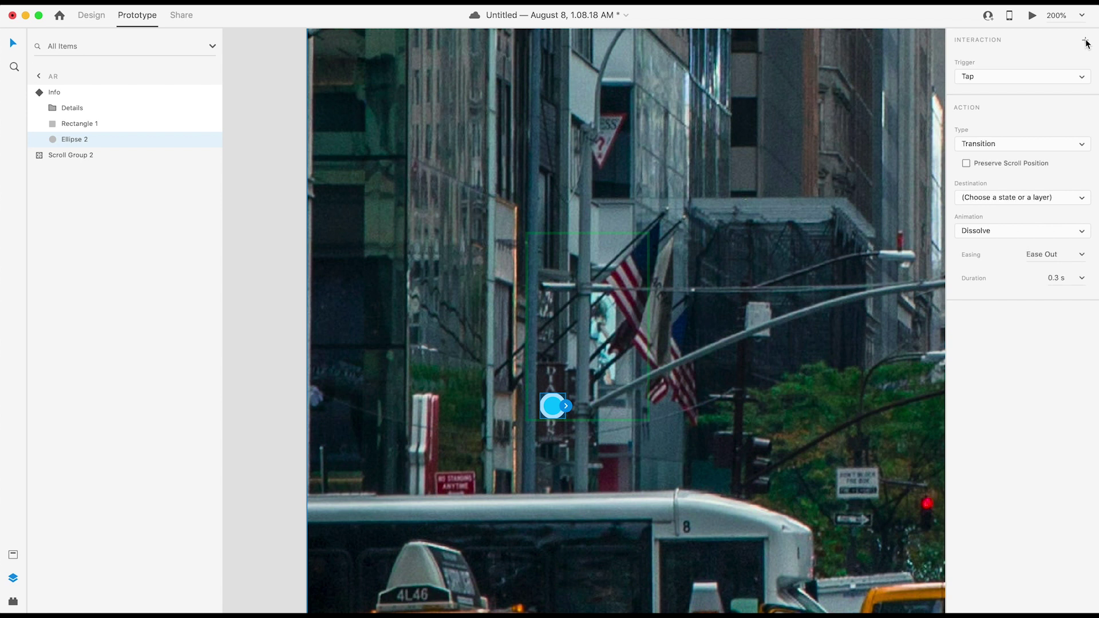
pyautogui.click(1000, 77)
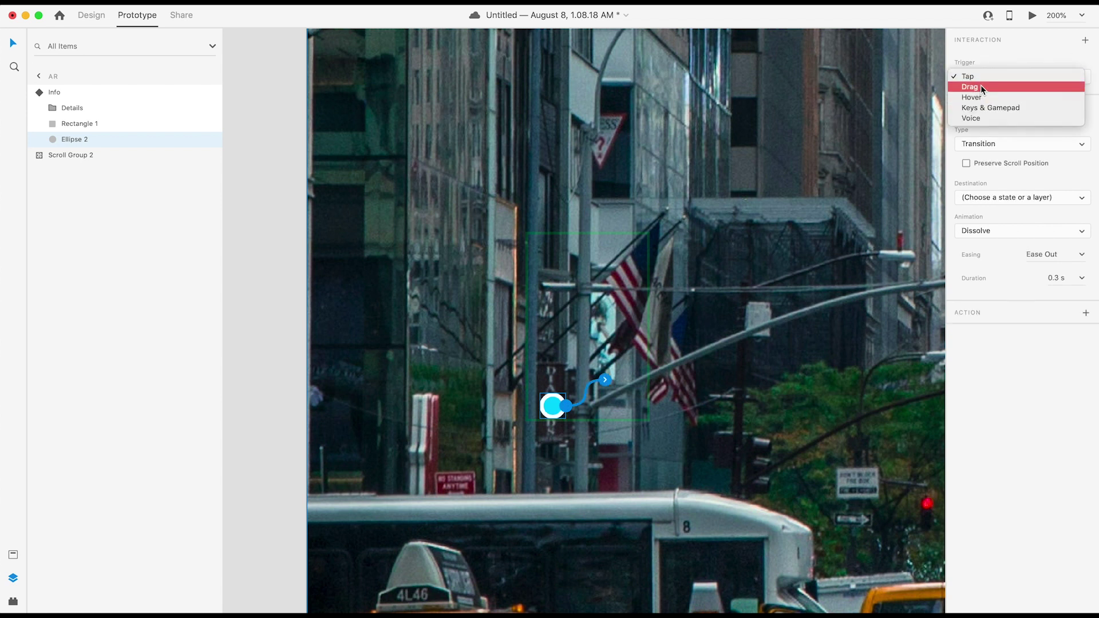
pyautogui.click(979, 94)
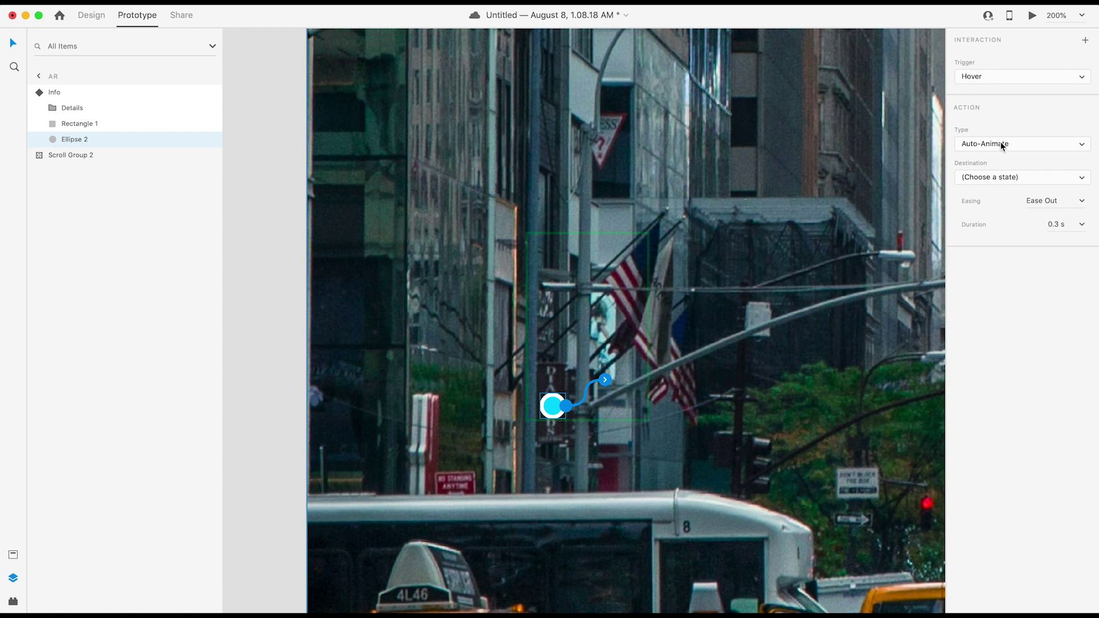
pyautogui.click(997, 179)
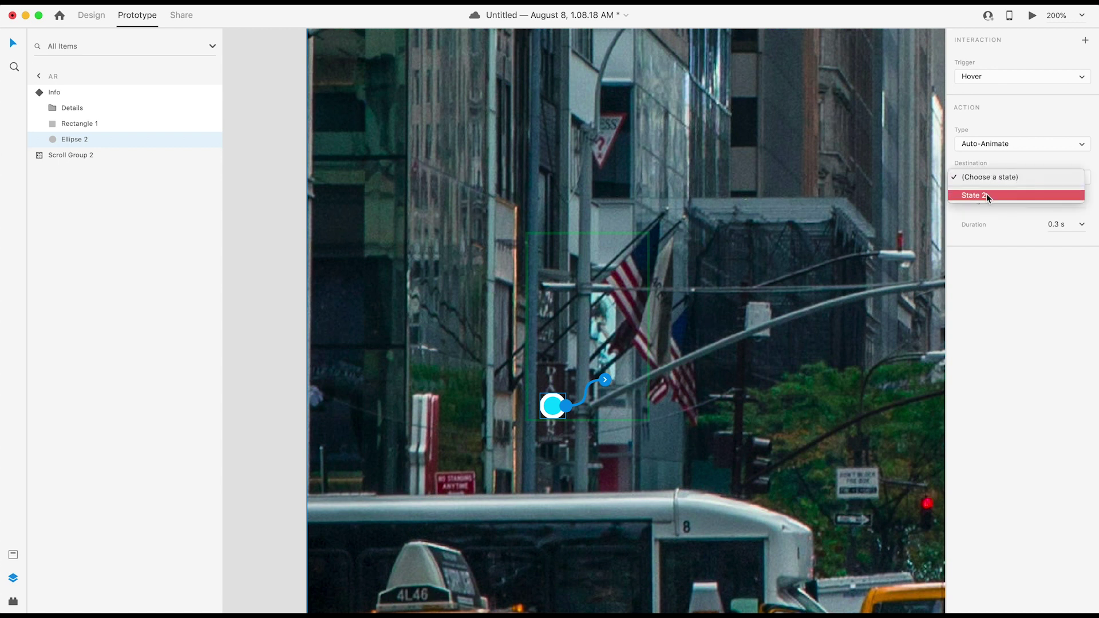
pyautogui.click(987, 196)
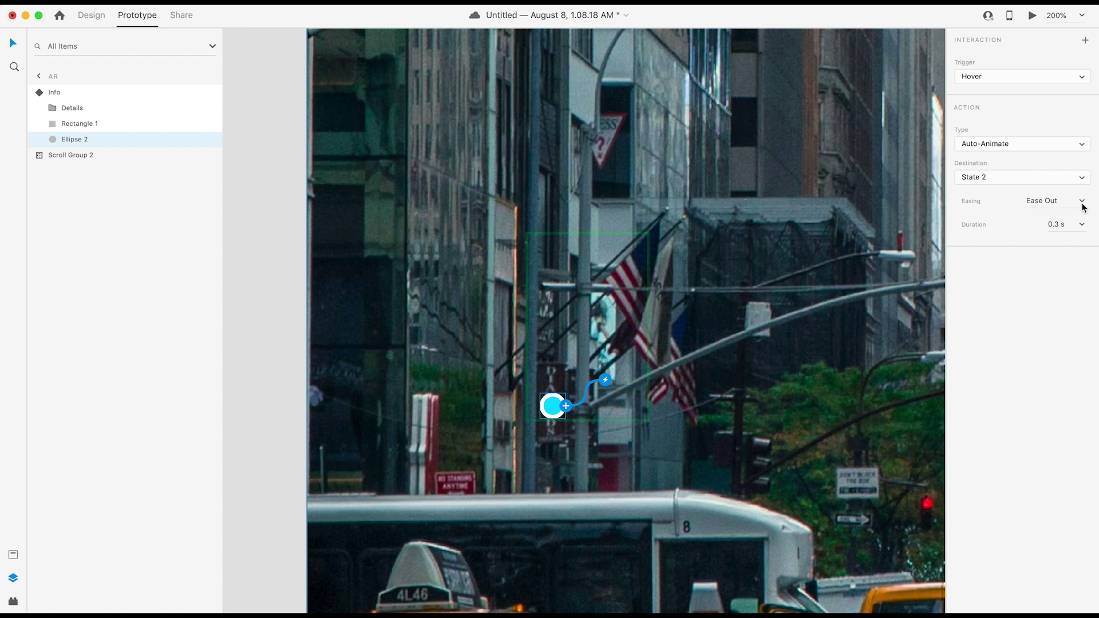
# - Set the hover animation's easing to Ease In-Out and its duration to 0.2 s
pyautogui.click(1082, 202)
pyautogui.click(1049, 252)
pyautogui.click(1082, 228)
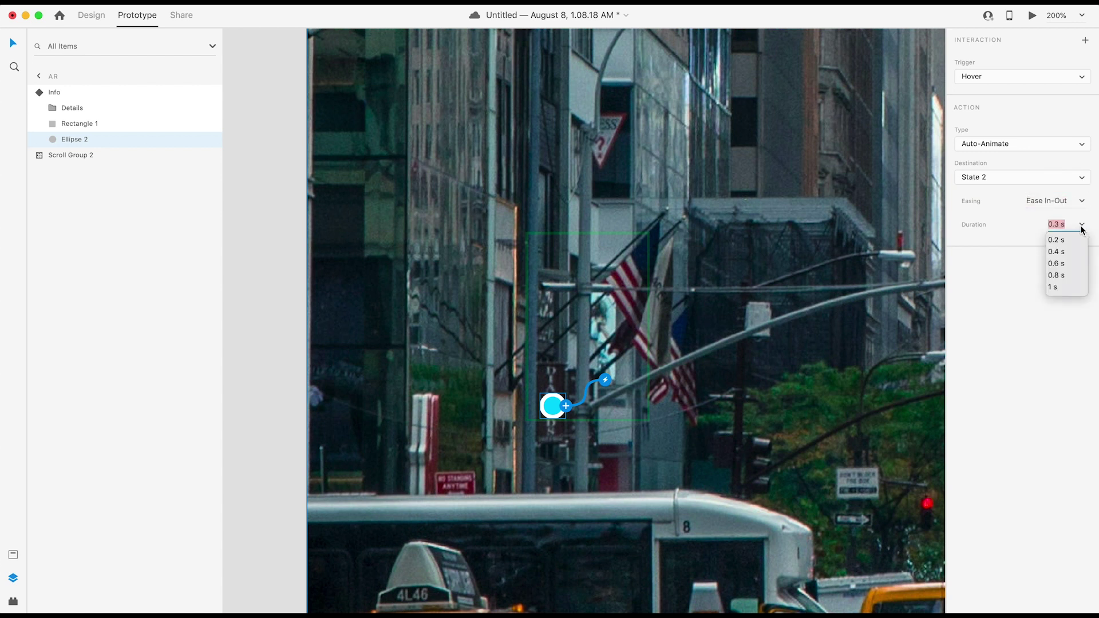
pyautogui.click(1058, 241)
pyautogui.click(850, 164)
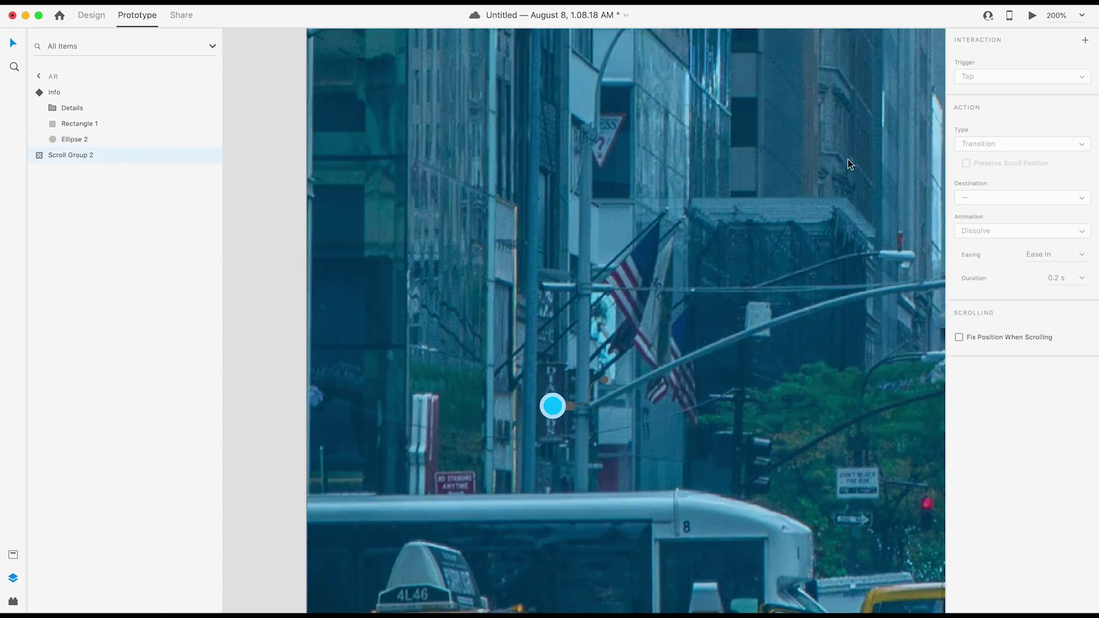
# - Preview the prototype, test the pin's hover animation over the circle several times, and close the preview
pyautogui.press('super+minus')
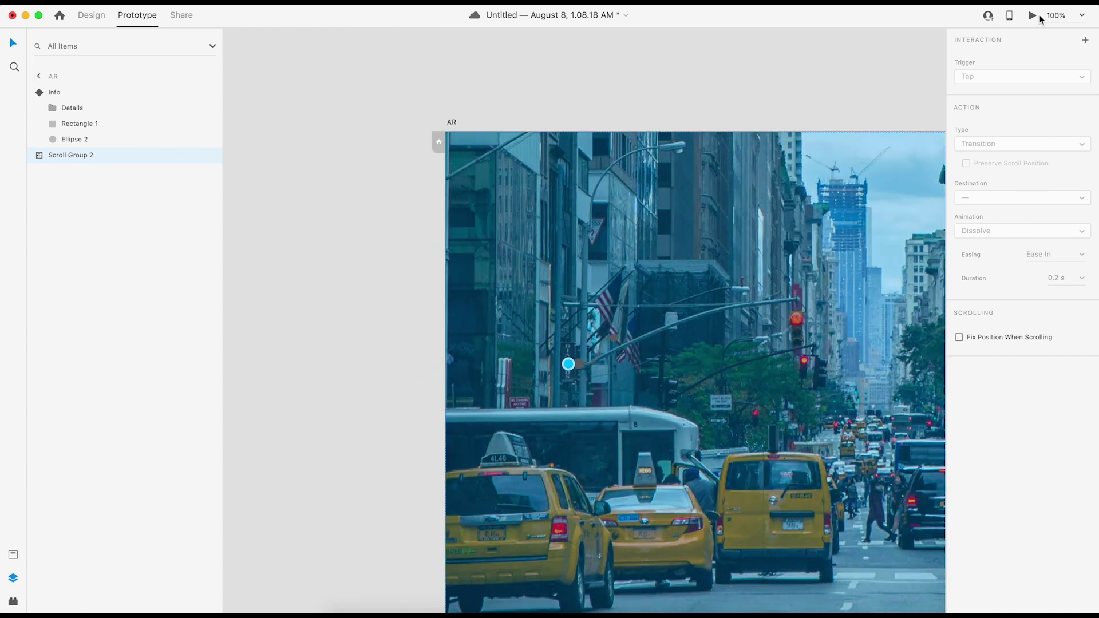
pyautogui.click(1037, 17)
pyautogui.click(143, 346)
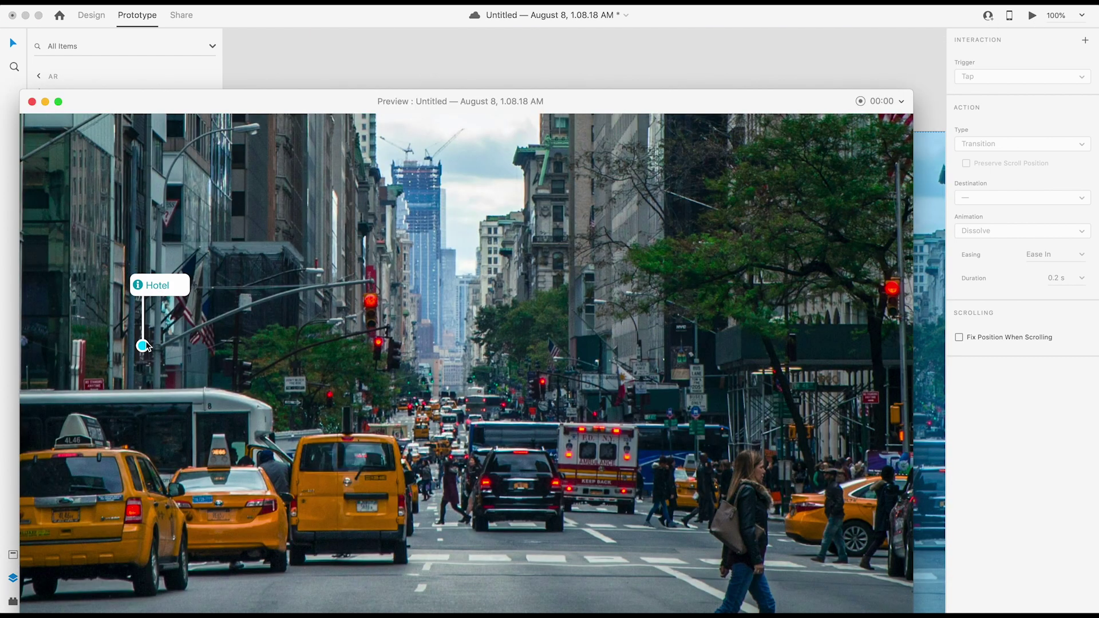
pyautogui.click(160, 360)
pyautogui.click(147, 351)
pyautogui.click(147, 352)
pyautogui.click(150, 351)
pyautogui.click(162, 358)
pyautogui.click(153, 355)
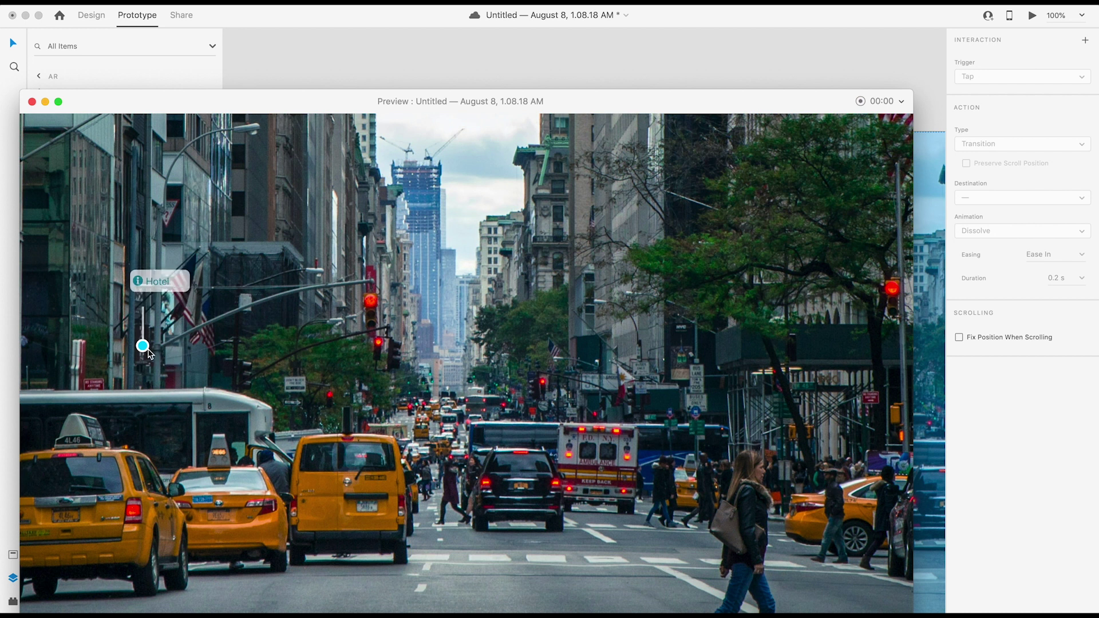
pyautogui.click(165, 360)
pyautogui.click(150, 352)
pyautogui.click(153, 352)
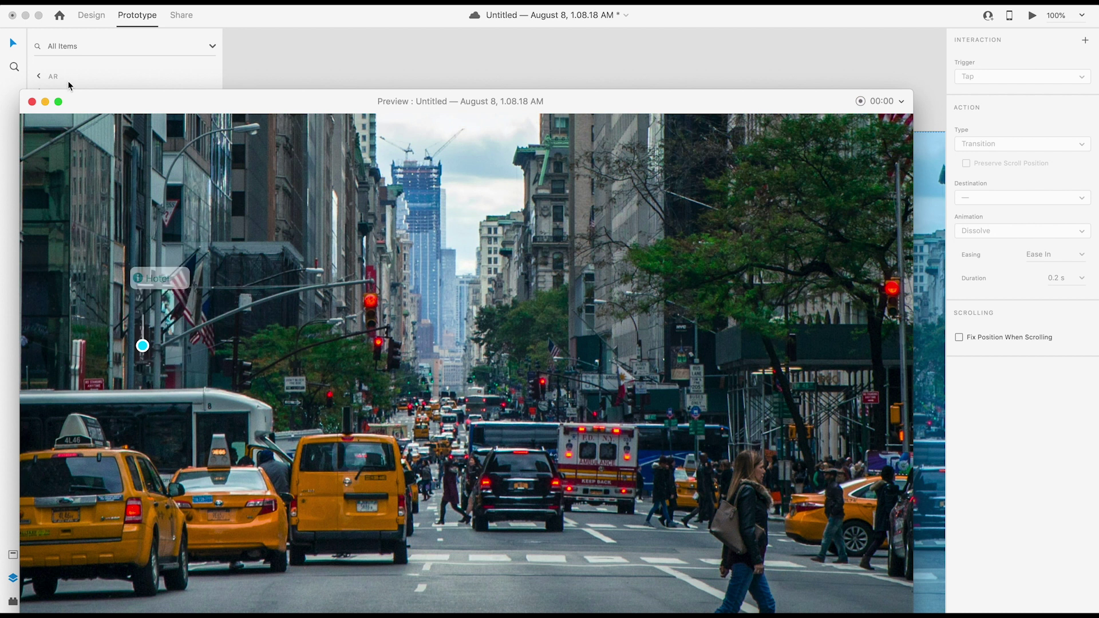
pyautogui.click(33, 102)
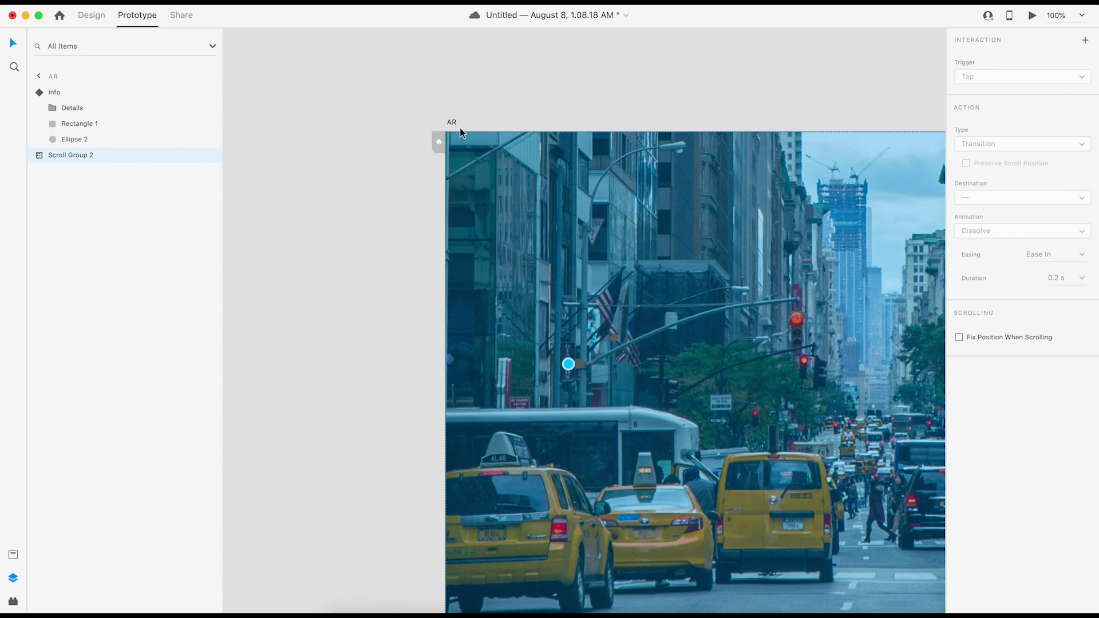
# - Return to design mode and duplicate the Info pin onto the buildings across the street, at X 889, Y 300
pyautogui.click(531, 103)
pyautogui.moveTo(653, 104); pyautogui.dragTo(471, 6)
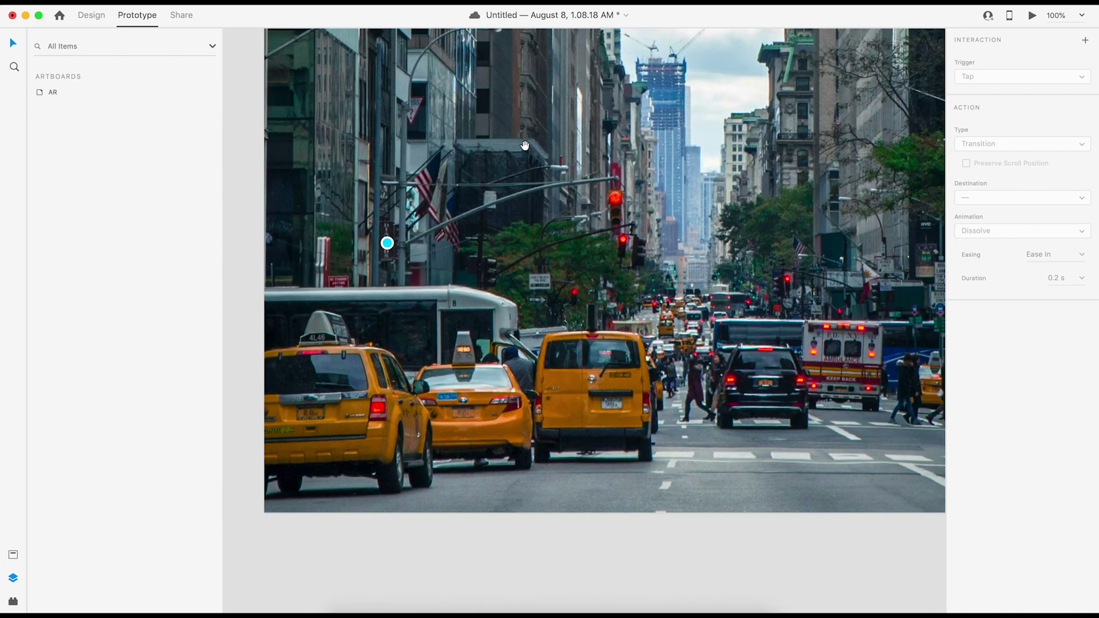
pyautogui.press('super+minus')
pyautogui.click(91, 15)
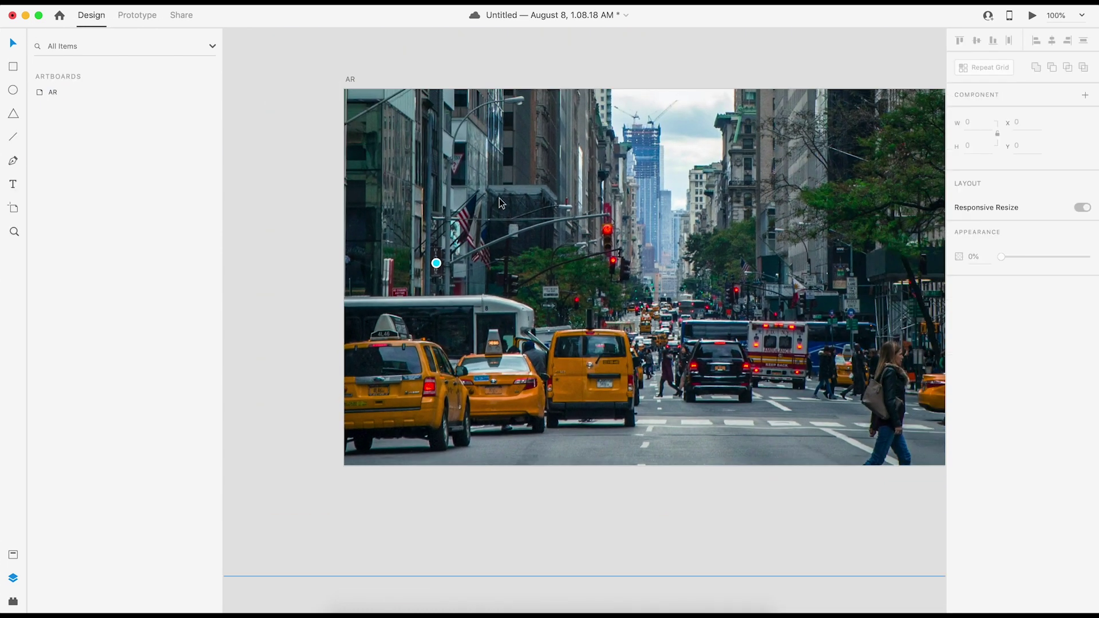
pyautogui.press('super+equal')
pyautogui.click(388, 245)
pyautogui.moveTo(387, 245); pyautogui.dragTo(866, 295)
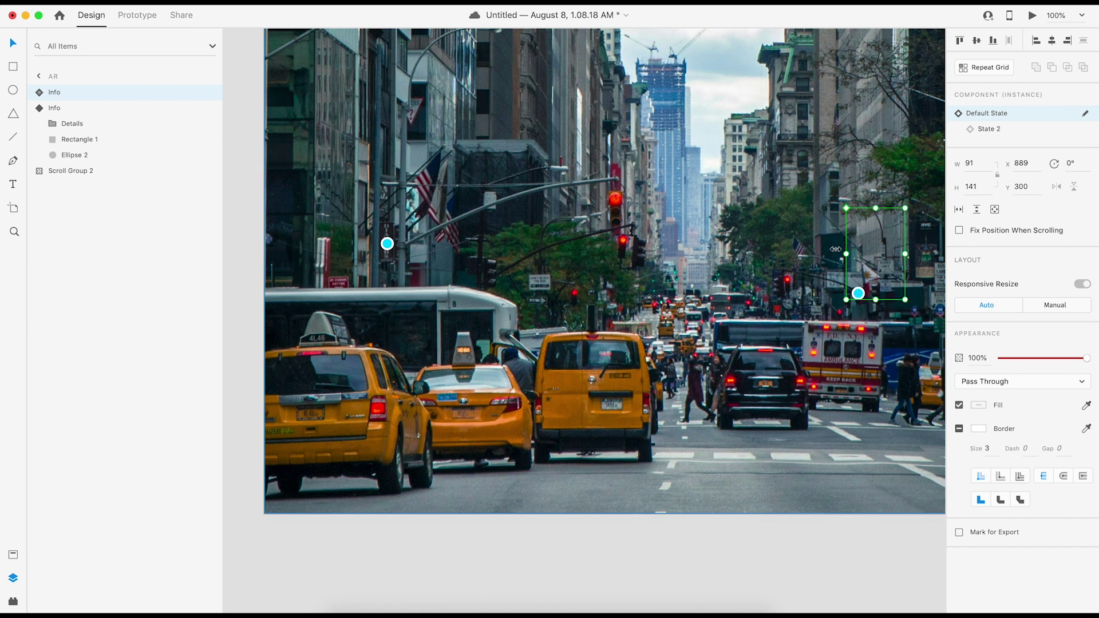
# - Rename the duplicated pin instance as "Info 1"
pyautogui.hscroll(4, 878, 258)
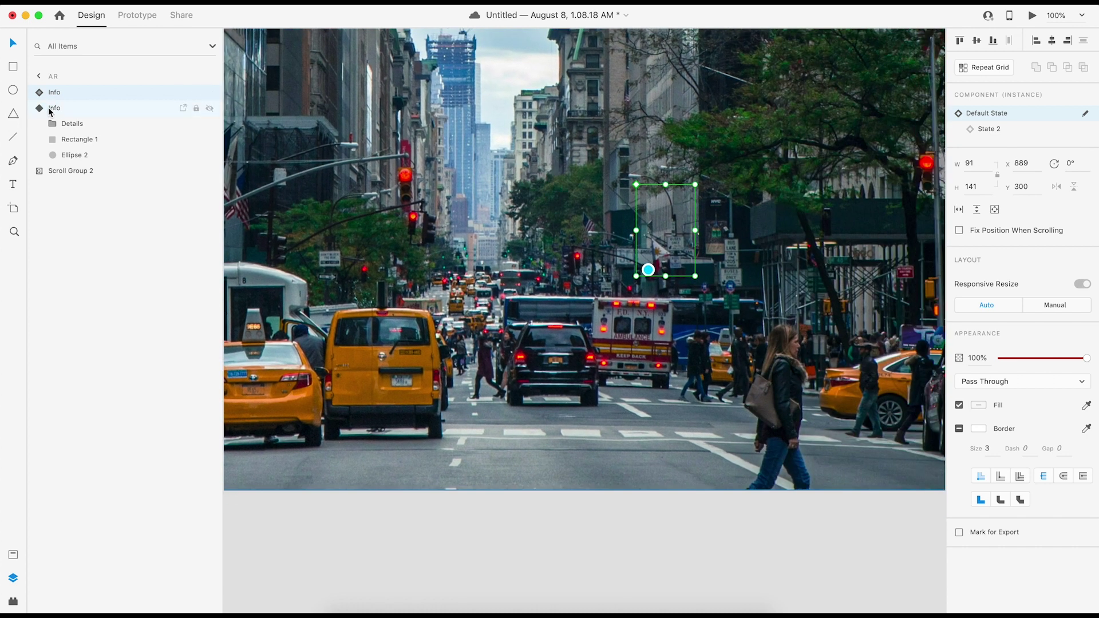
pyautogui.doubleClick(66, 93)
pyautogui.click(67, 92)
pyautogui.write('1')
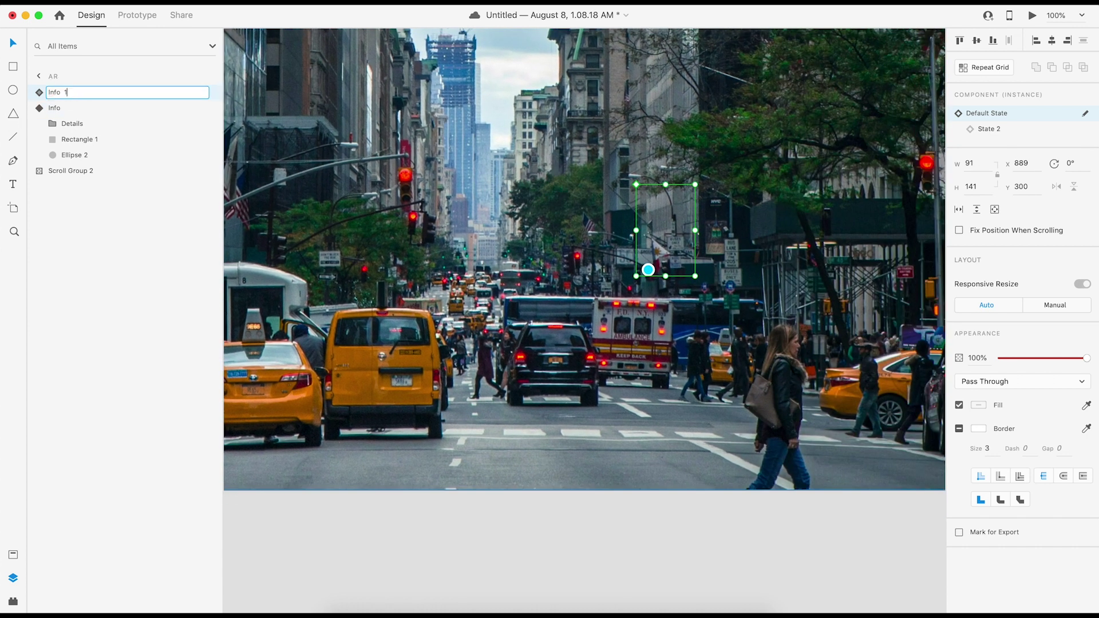
pyautogui.press('Return')
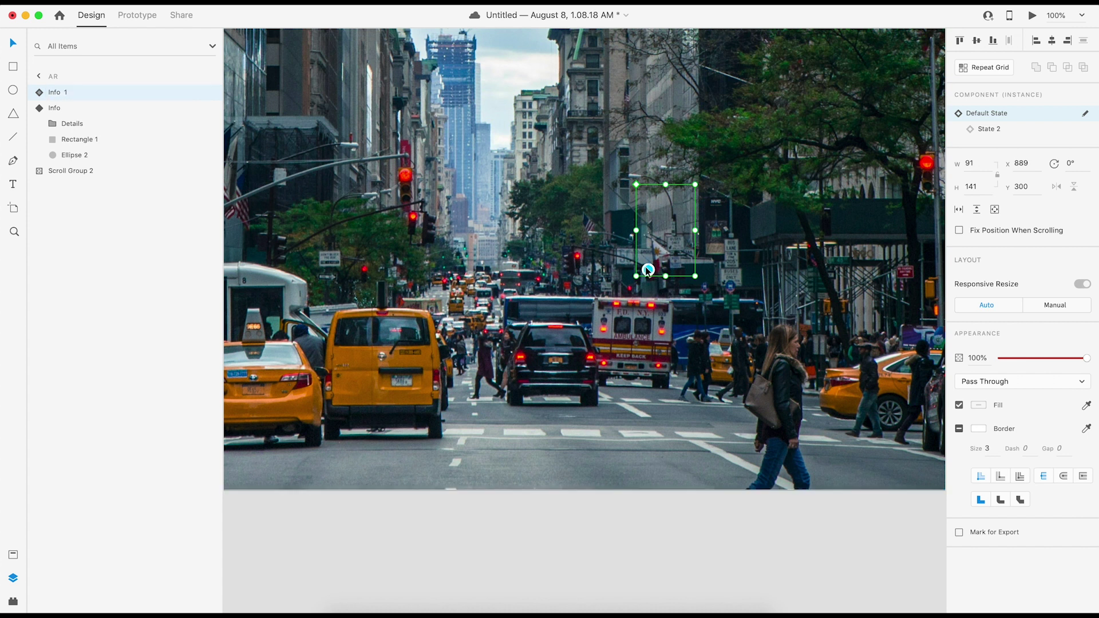
# - Switch the Info 1 instance to State 2 and change its label text from Hotel to "Cafe"
pyautogui.click(46, 93)
pyautogui.click(63, 108)
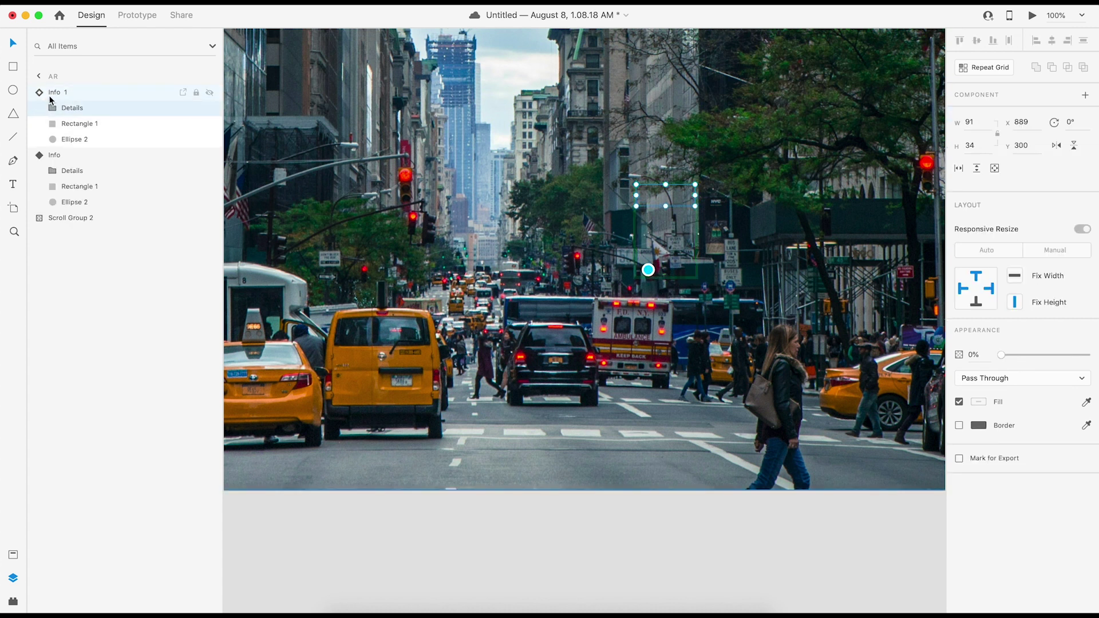
pyautogui.press('Escape')
pyautogui.click(991, 129)
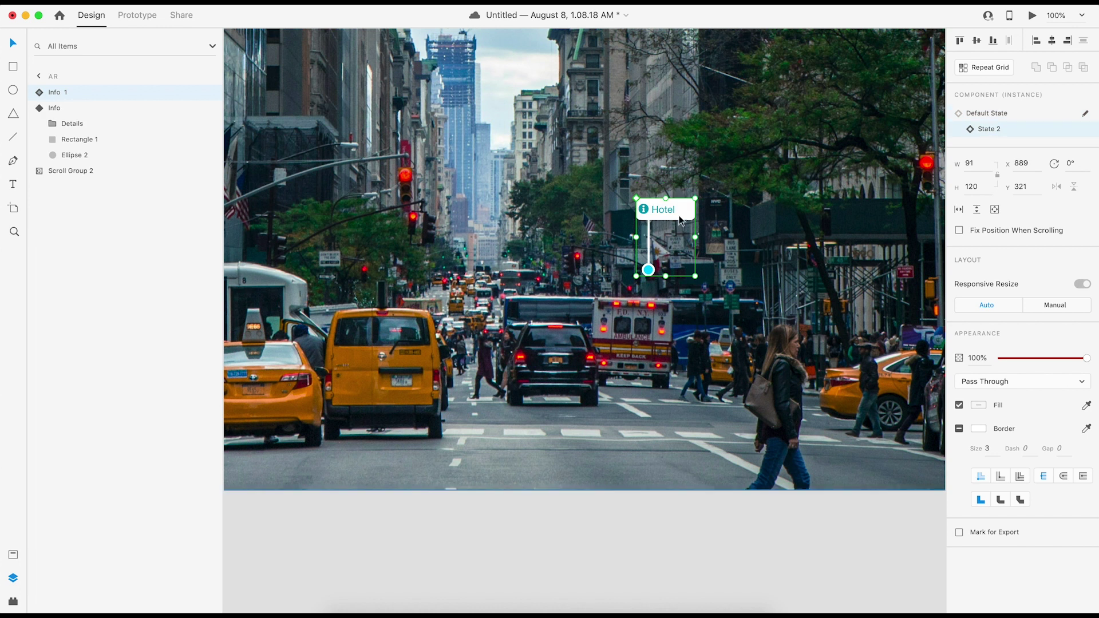
pyautogui.press('super+2')
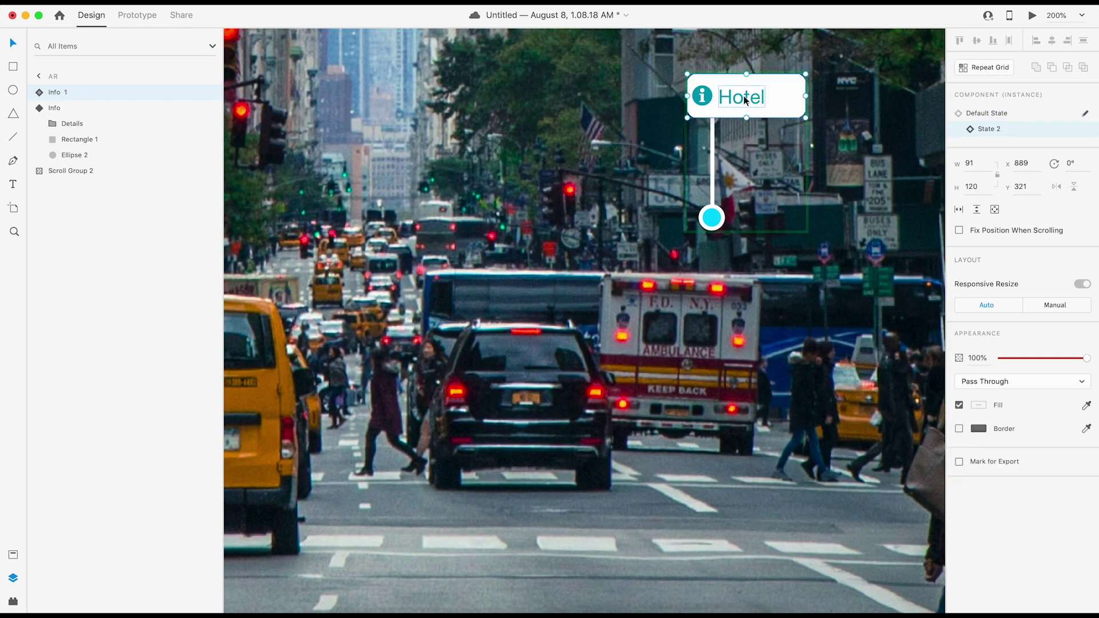
pyautogui.doubleClick(745, 100)
pyautogui.doubleClick(745, 99)
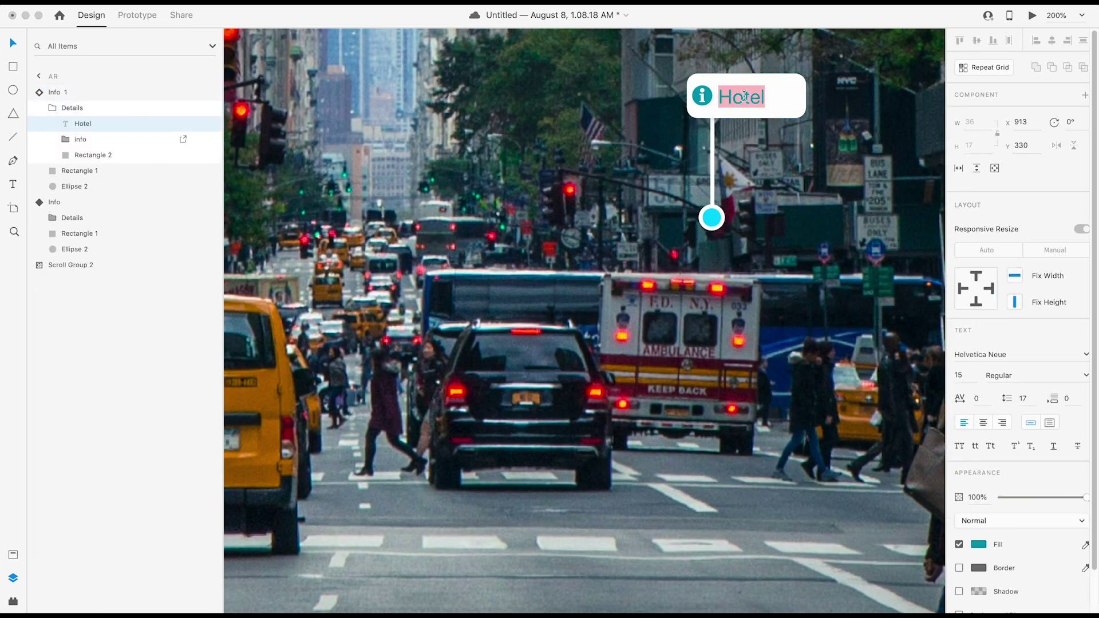
pyautogui.write('Cafe')
pyautogui.press('Escape')
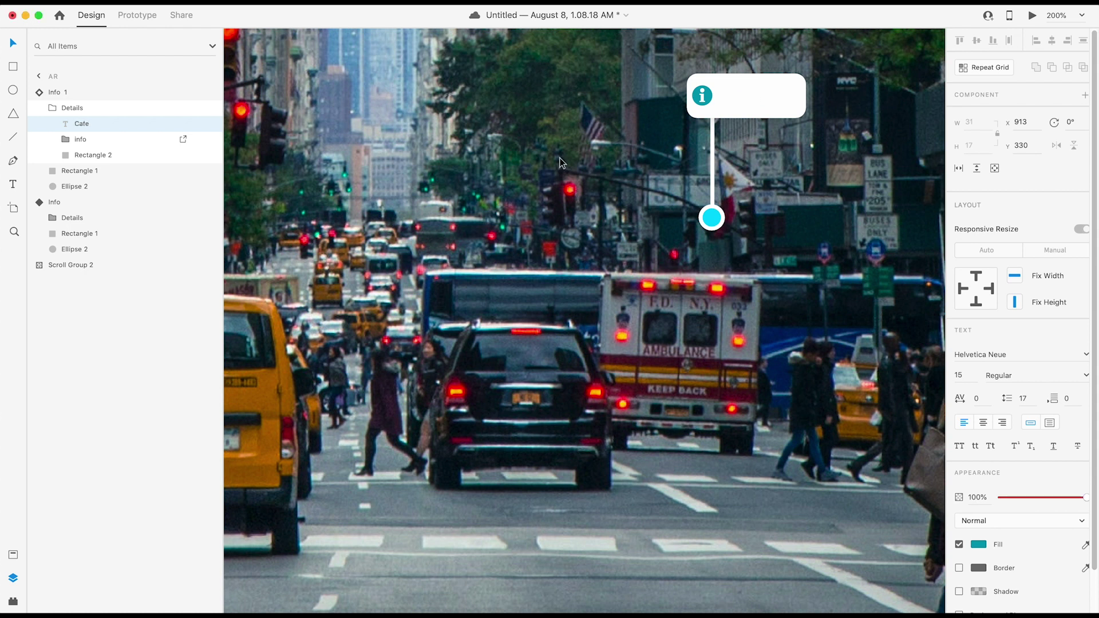
# - Return the Info 1 instance to its default state and preview the prototype with both pins
pyautogui.press('super+0')
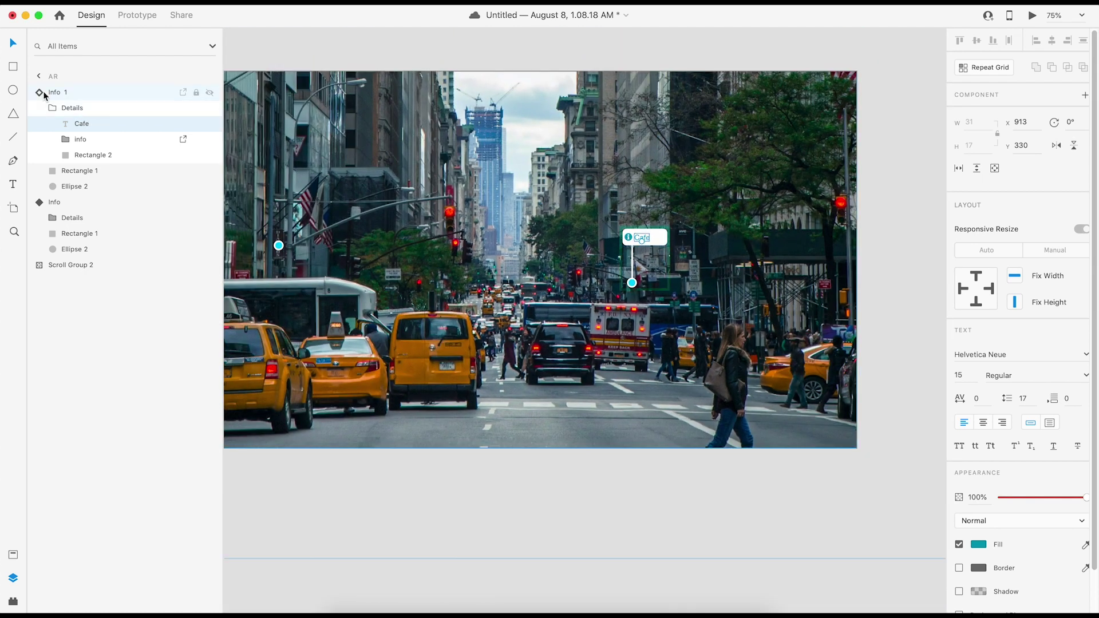
pyautogui.click(44, 93)
pyautogui.click(63, 93)
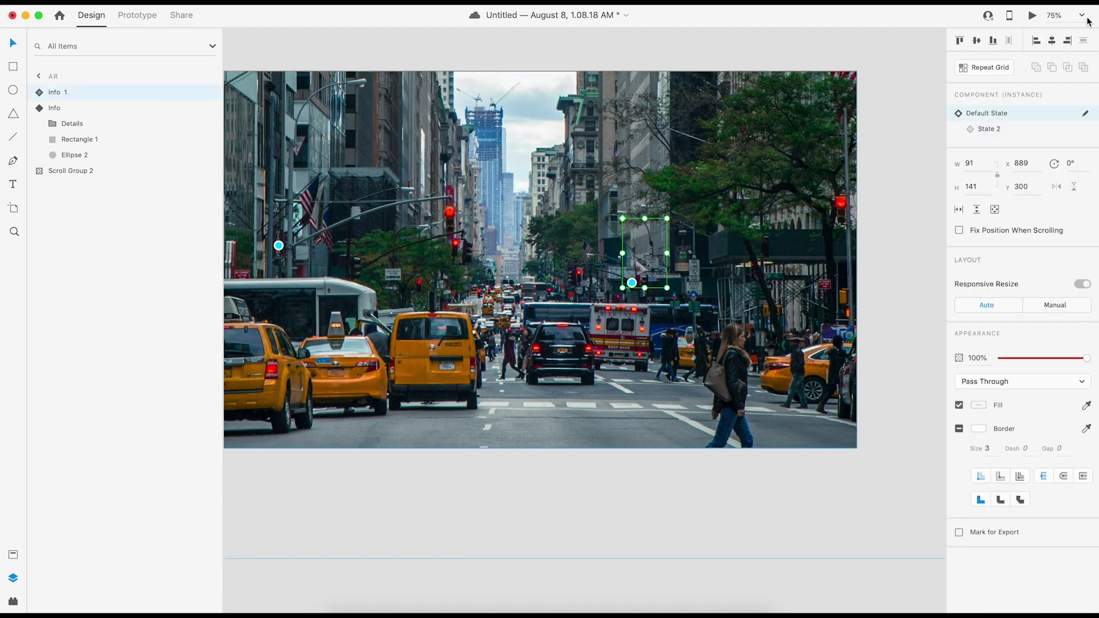
pyautogui.click(1032, 15)
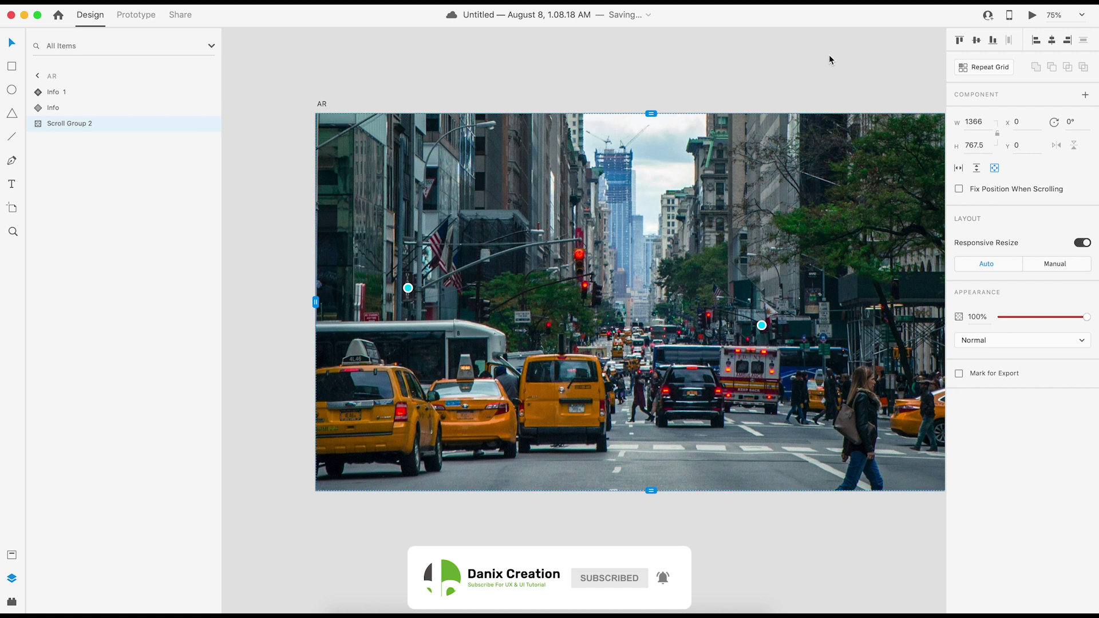
# - Preview the prototype and pan the street photo to check whether the pins follow it, then close the preview
pyautogui.click(1034, 15)
pyautogui.moveTo(926, 270); pyautogui.dragTo(595, 249)
pyautogui.moveTo(893, 252); pyautogui.dragTo(746, 114)
pyautogui.moveTo(569, 209); pyautogui.dragTo(639, 201)
pyautogui.moveTo(329, 204); pyautogui.dragTo(622, 240)
pyautogui.moveTo(327, 224); pyautogui.dragTo(618, 241)
pyautogui.moveTo(322, 269)
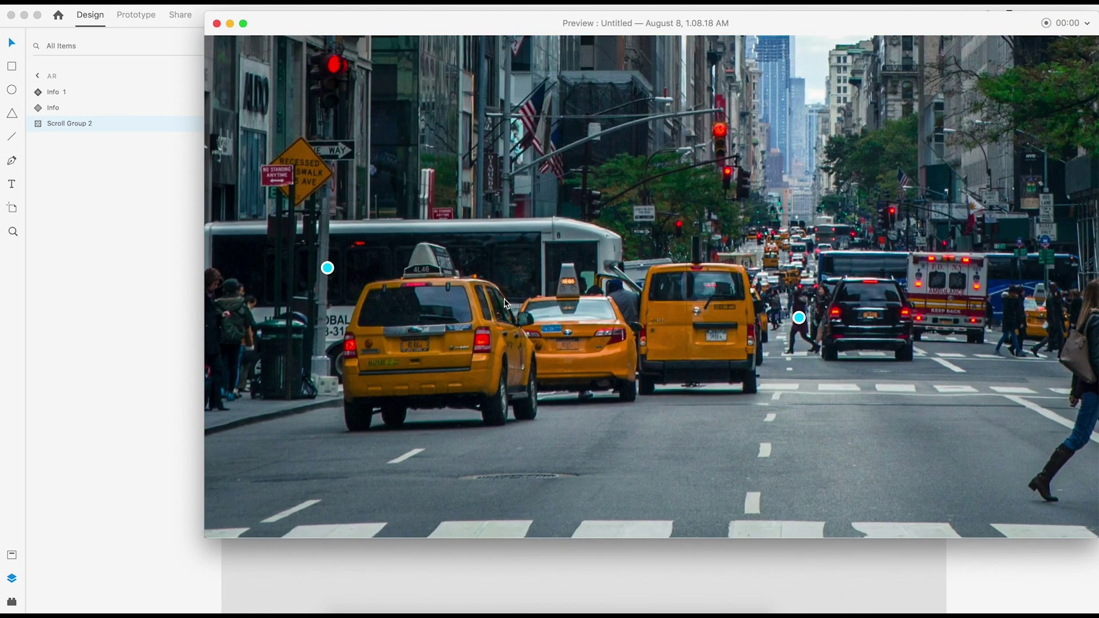
pyautogui.moveTo(710, 325); pyautogui.dragTo(669, 259)
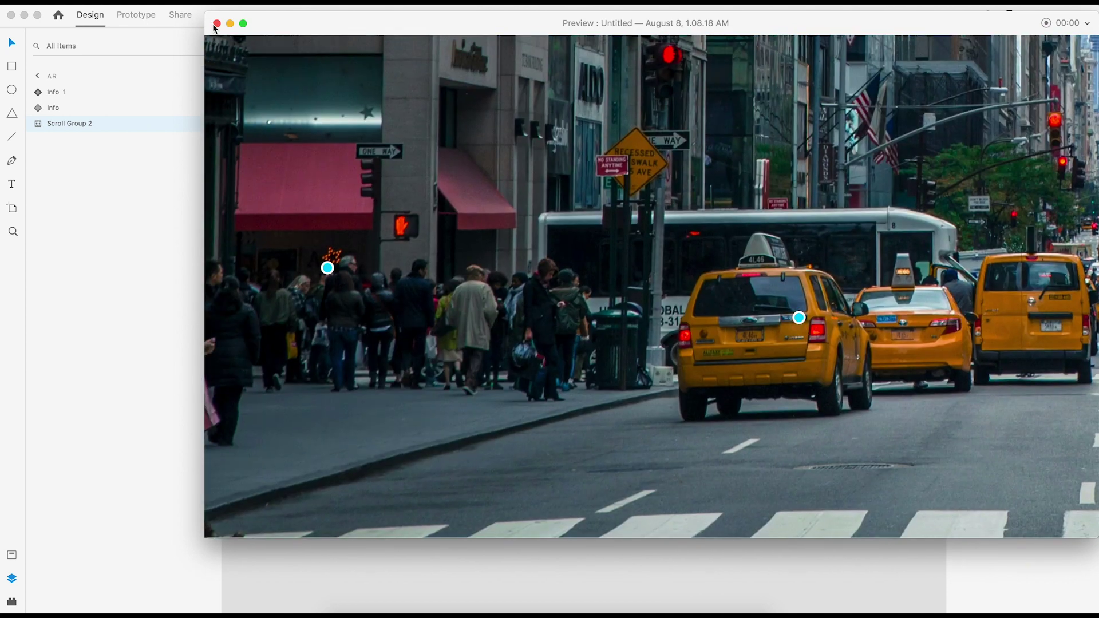
pyautogui.click(217, 24)
# - Rename the photo layer inside Scroll Group 2 as "image"
pyautogui.click(40, 129)
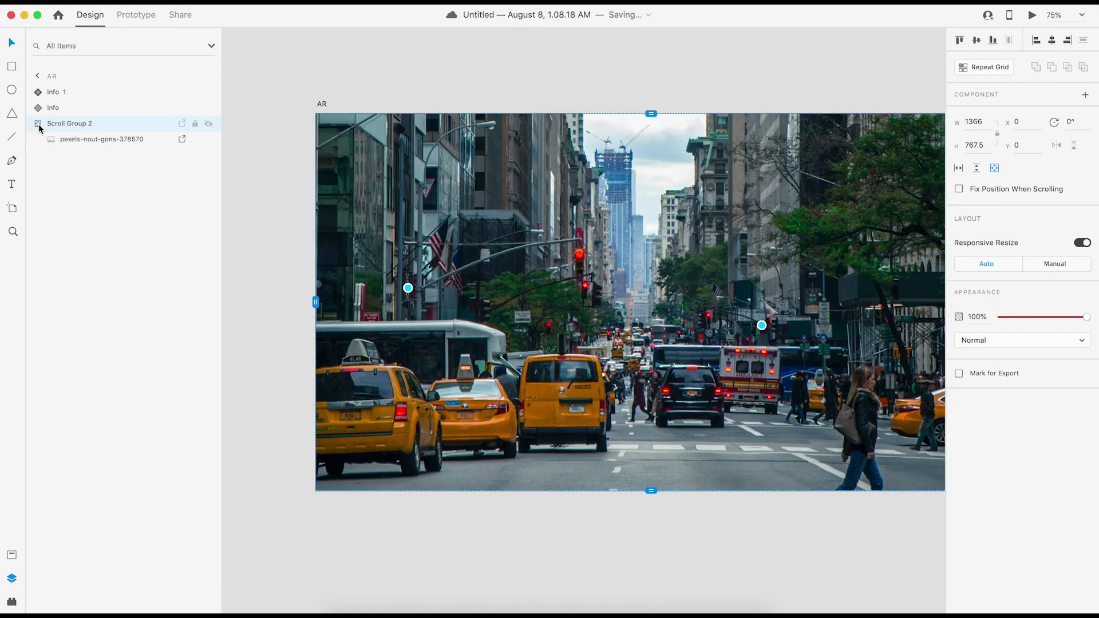
pyautogui.click(101, 143)
pyautogui.doubleClick(102, 143)
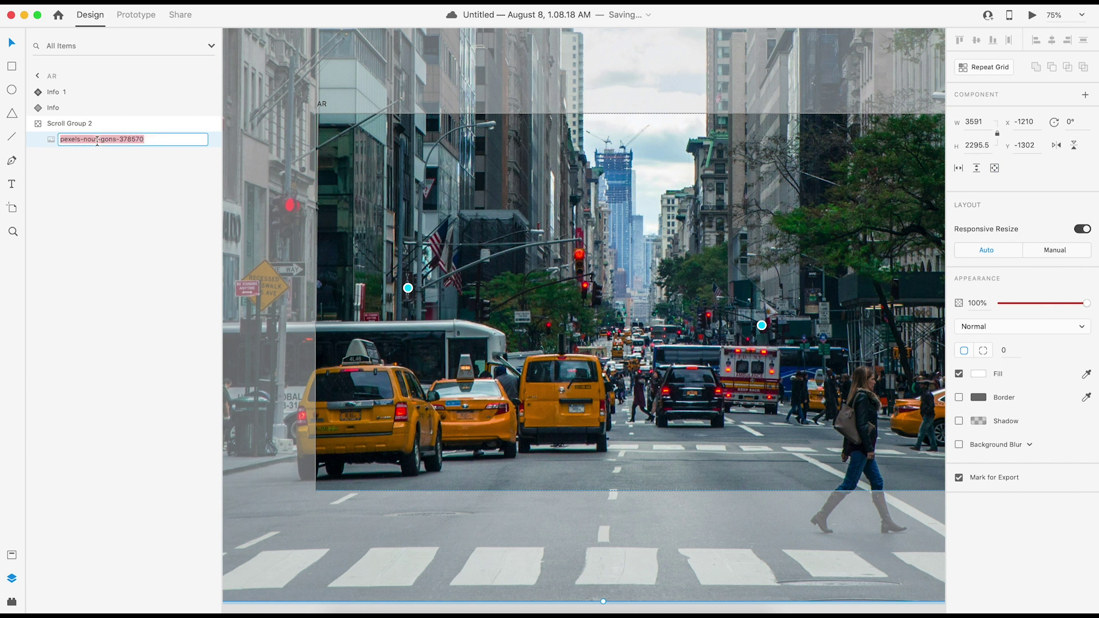
pyautogui.write('image')
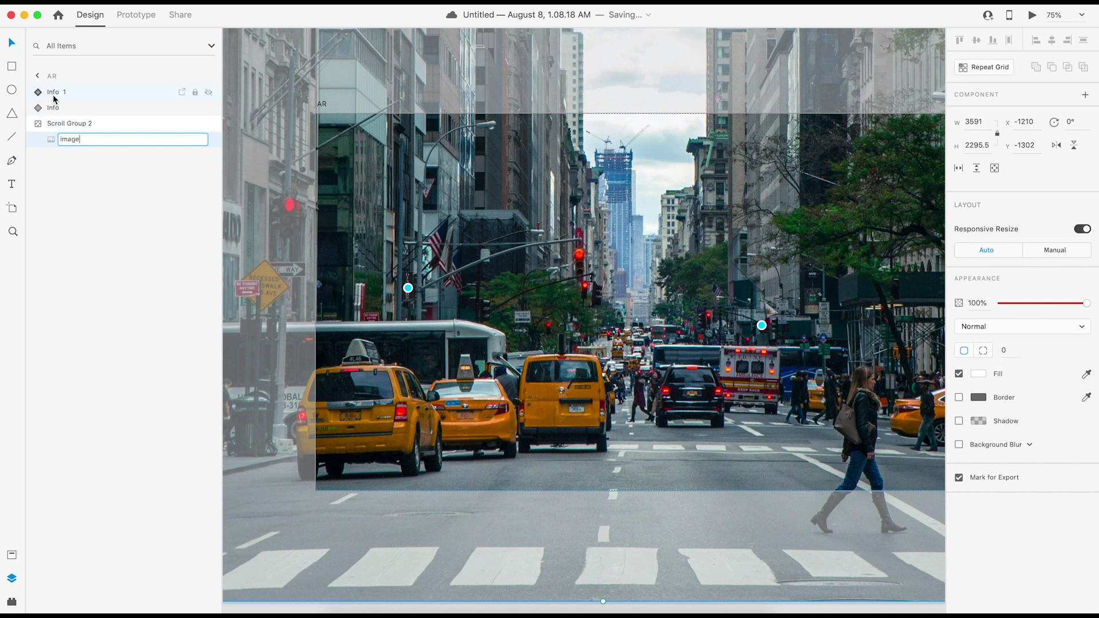
# - Move both the Info 1 and Info pins into Scroll Group 2, above the image layer
pyautogui.click(55, 93)
pyautogui.keyDown('shift'); pyautogui.click(53, 107); pyautogui.keyUp('shift')
pyautogui.moveTo(53, 109); pyautogui.dragTo(69, 134)
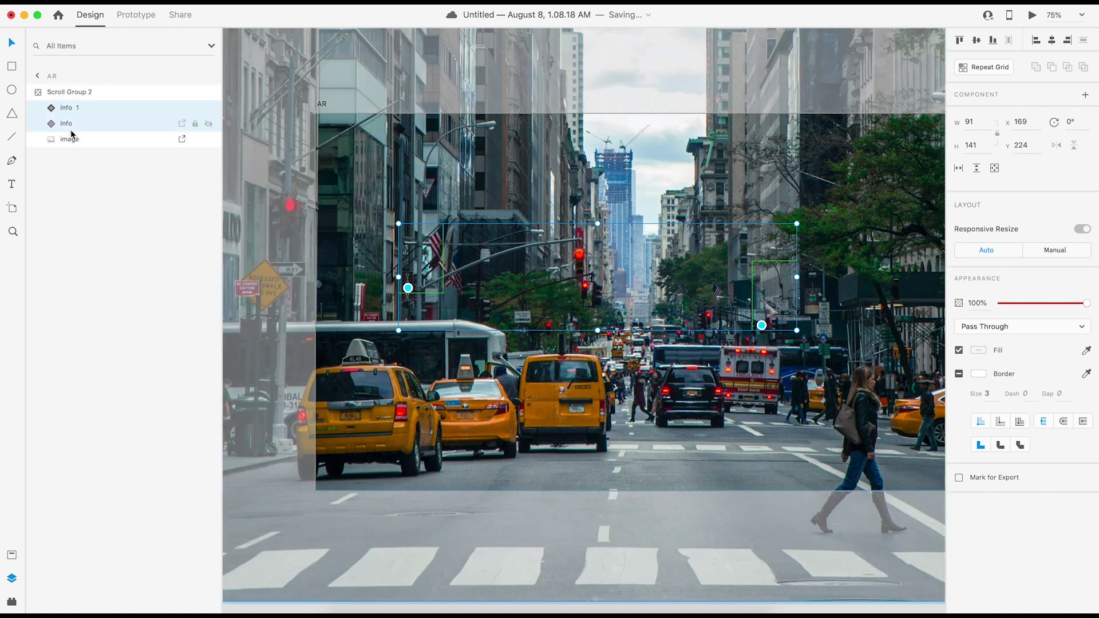
# - Preview the prototype again and pan the photo in several directions to check the pins inside the scroll group
pyautogui.click(1040, 17)
pyautogui.moveTo(948, 324)
pyautogui.mouseDown()
pyautogui.moveTo(780, 314)
pyautogui.moveTo(686, 257)
pyautogui.moveTo(879, 179)
pyautogui.moveTo(985, 197)
pyautogui.mouseUp()
pyautogui.moveTo(544, 355)
pyautogui.mouseDown()
pyautogui.moveTo(782, 422)
pyautogui.moveTo(940, 400)
pyautogui.moveTo(699, 295)
pyautogui.moveTo(378, 312)
pyautogui.mouseUp()
pyautogui.moveTo(847, 318); pyautogui.dragTo(529, 364)
pyautogui.moveTo(386, 334); pyautogui.dragTo(864, 345)
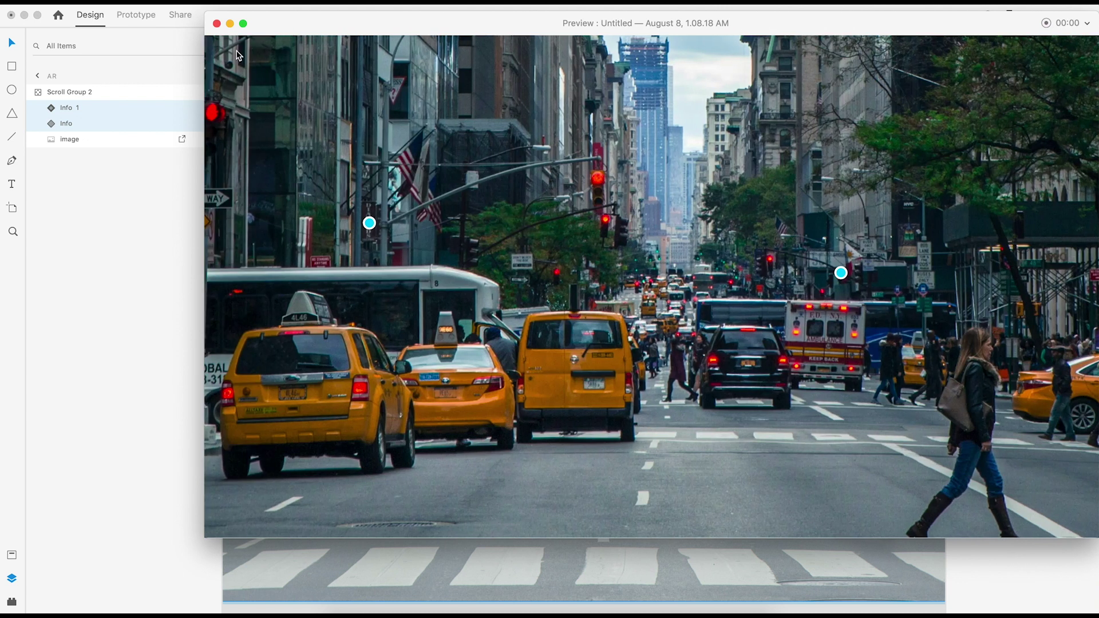
pyautogui.click(217, 23)
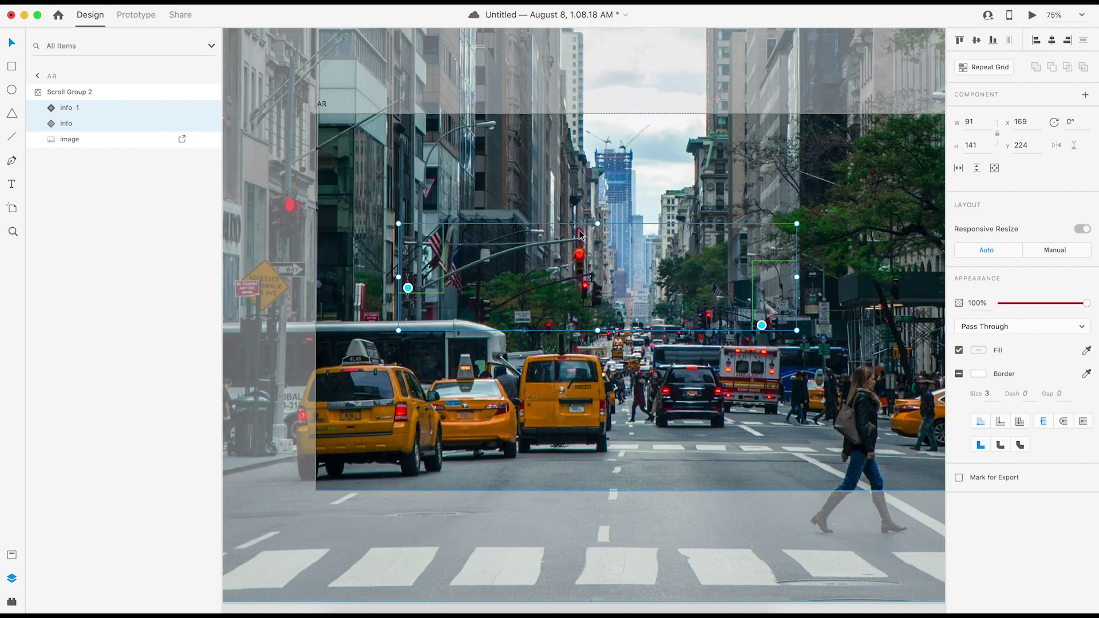
# - Duplicate the Info 1 pin and move the copy beside the TGI Fridays banners, at X 1557, Y 150
pyautogui.press('super+minus')
pyautogui.click(617, 119)
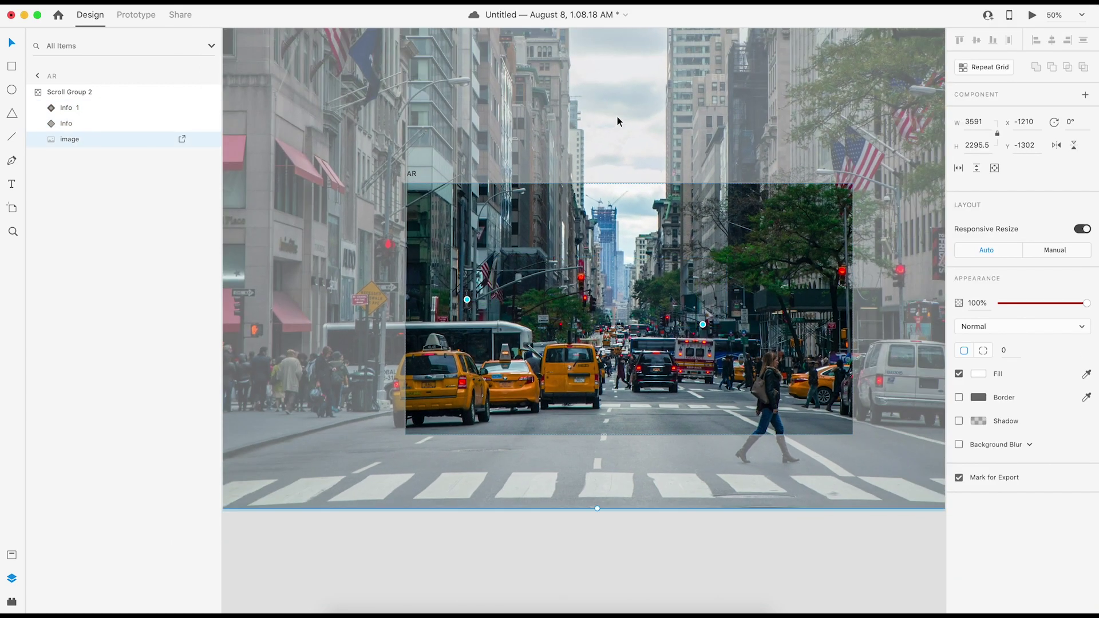
pyautogui.click(71, 110)
pyautogui.press('super+d')
pyautogui.hotkey('shift', 'Down')
pyautogui.hotkey('shift', 'Right')
pyautogui.hotkey('shift', 'Right')
pyautogui.hotkey('shift', 'Right')
pyautogui.hotkey('shift', 'Right')
pyautogui.hotkey('shift', 'Right')
pyautogui.hotkey('shift', 'Right')
pyautogui.hotkey('shift', 'Right')
pyautogui.hotkey('shift', 'Right')
pyautogui.hotkey('shift', 'Right')
pyautogui.hotkey('shift', 'Right')
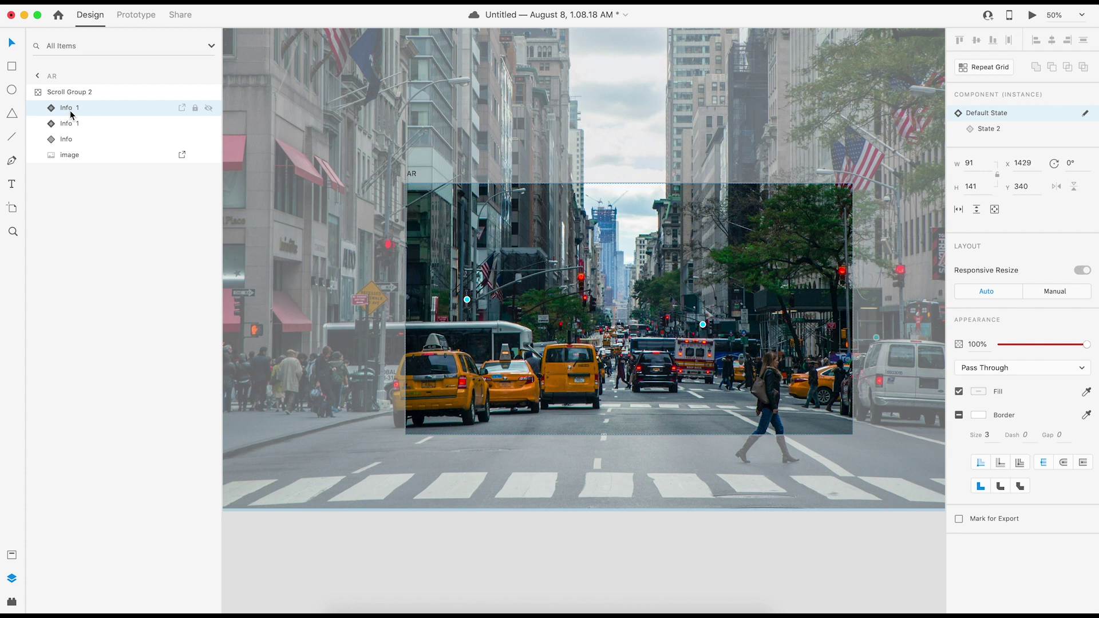
pyautogui.hotkey('shift', 'Up')
pyautogui.hotkey('shift', 'Up')
pyautogui.hotkey('shift', 'Up')
pyautogui.hotkey('shift', 'Up')
pyautogui.hotkey('shift', 'Up')
pyautogui.hscroll(10, 715, 167)
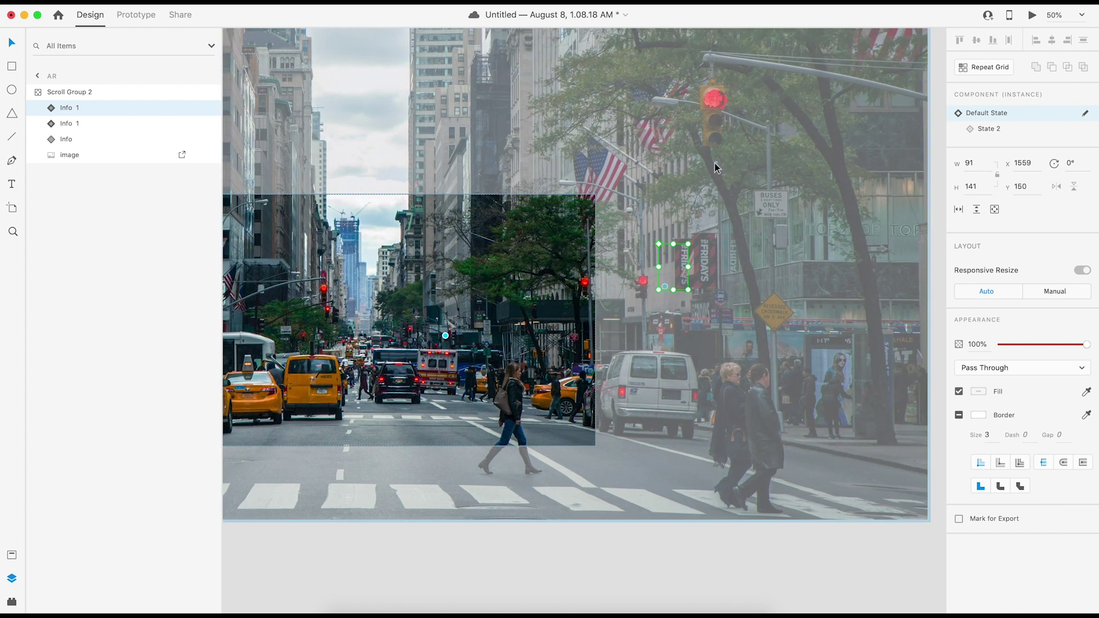
pyautogui.press('super+1')
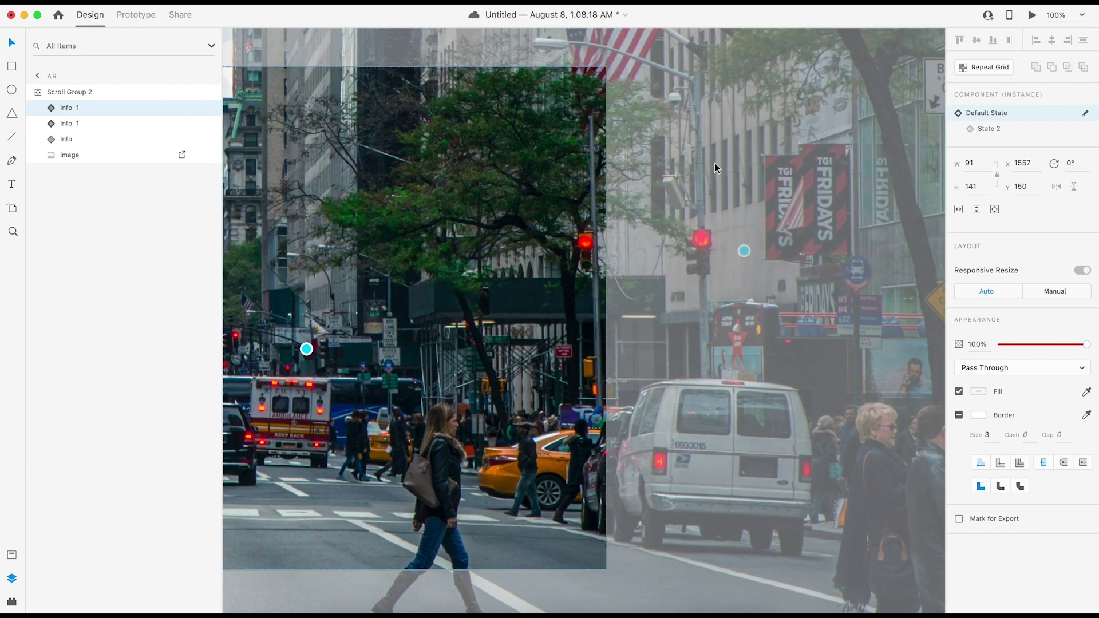
# - Switch the pin copy beside the TGI Fridays banners to State 2 and change its label text to "Hotel"
pyautogui.click(52, 108)
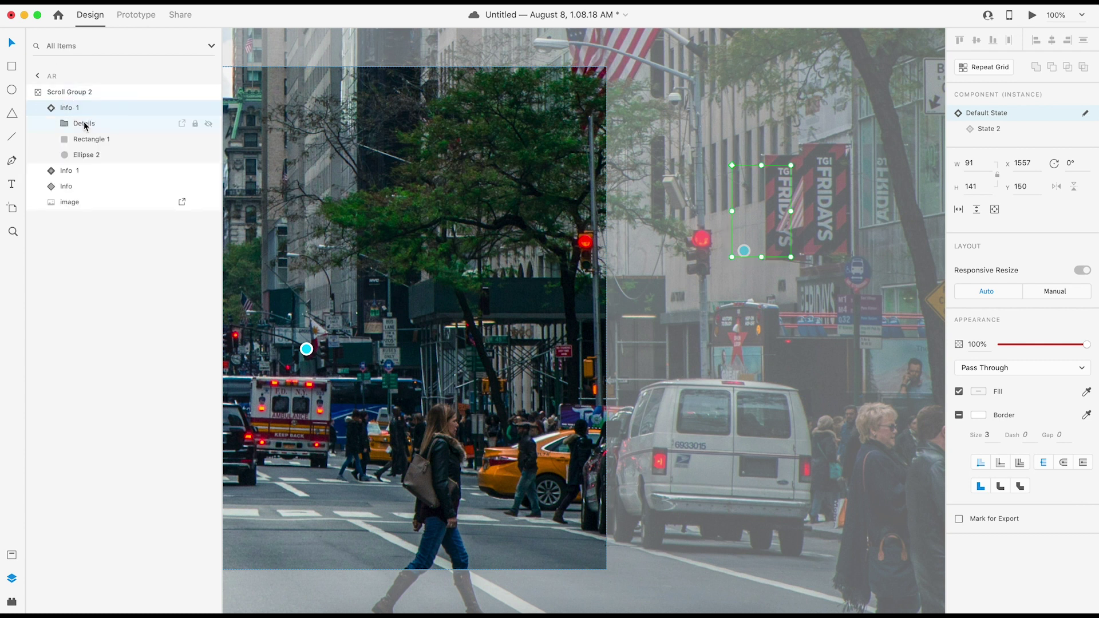
pyautogui.click(998, 131)
pyautogui.doubleClick(760, 190)
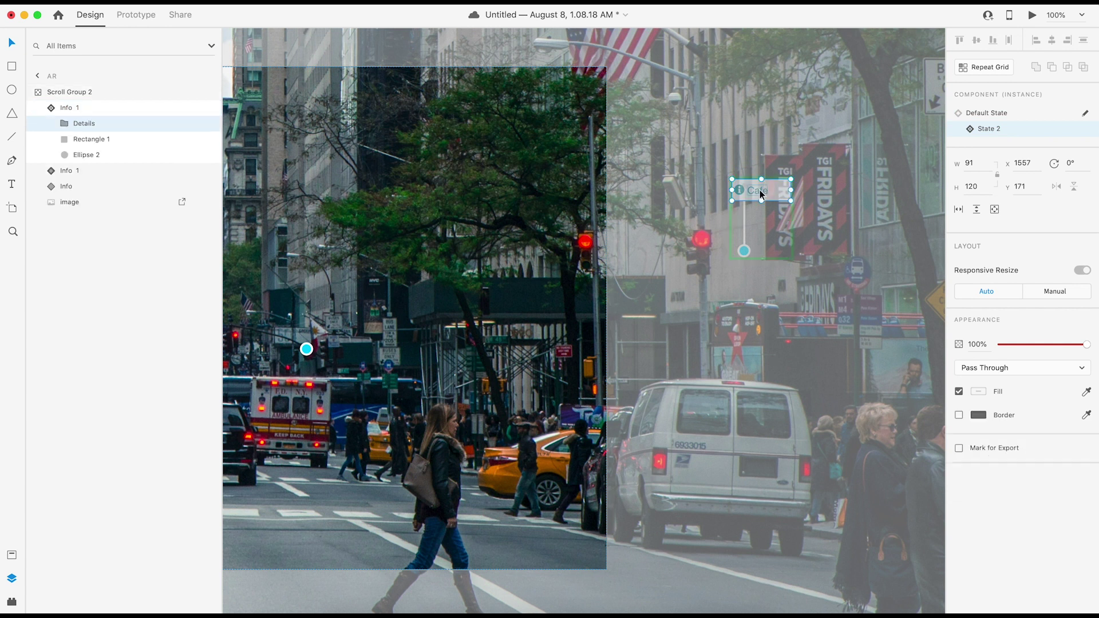
pyautogui.click(761, 190)
pyautogui.doubleClick(761, 190)
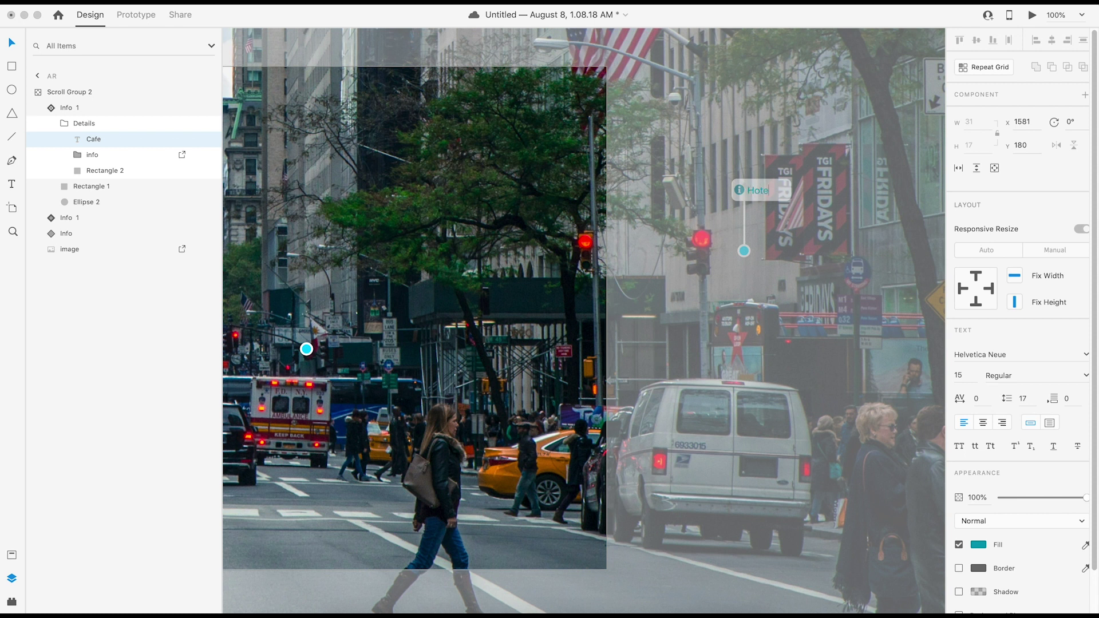
pyautogui.write('Hotel')
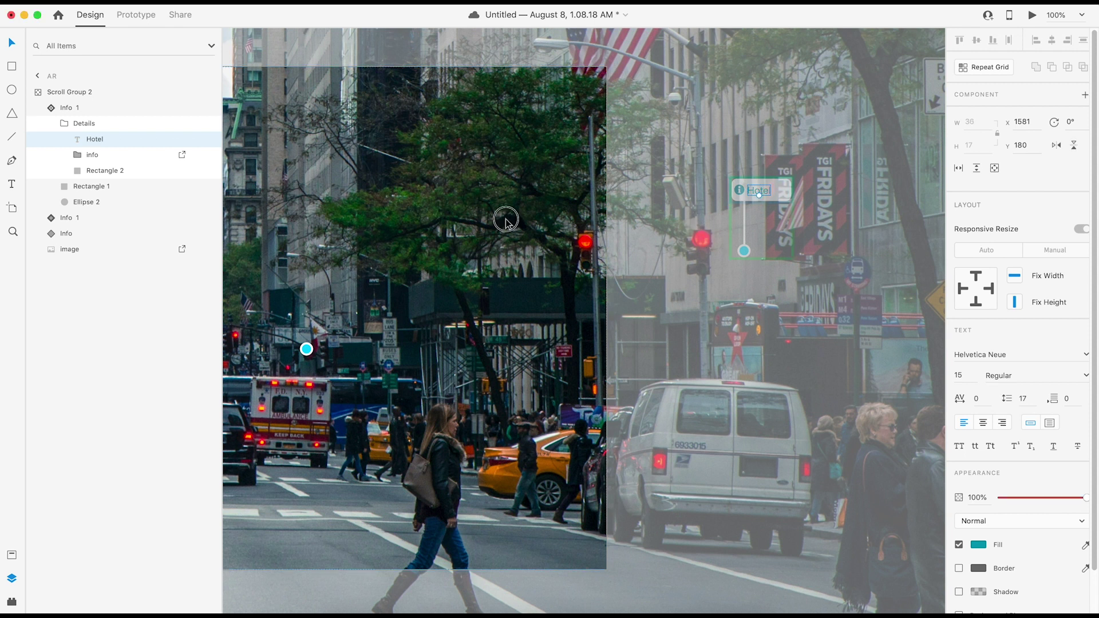
pyautogui.click(504, 216)
# - Preview the prototype and pan to the new Hotel pin beside the TGI Fridays banners, then close the preview
pyautogui.press('super+0')
pyautogui.hscroll(-5, 523, 206)
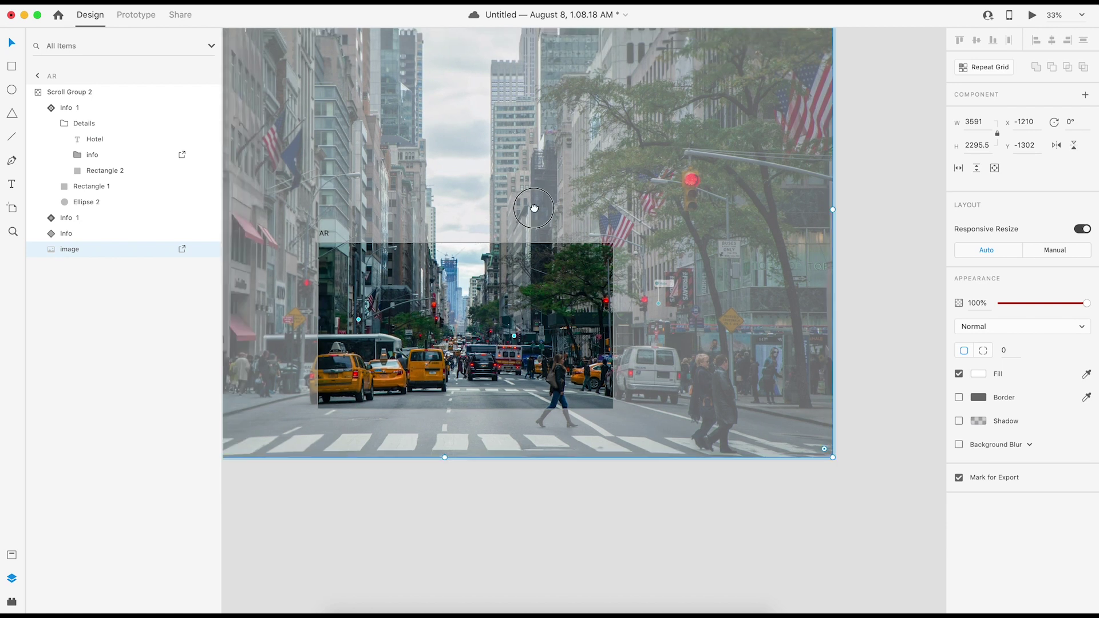
pyautogui.click(1033, 16)
pyautogui.moveTo(981, 235); pyautogui.dragTo(581, 202)
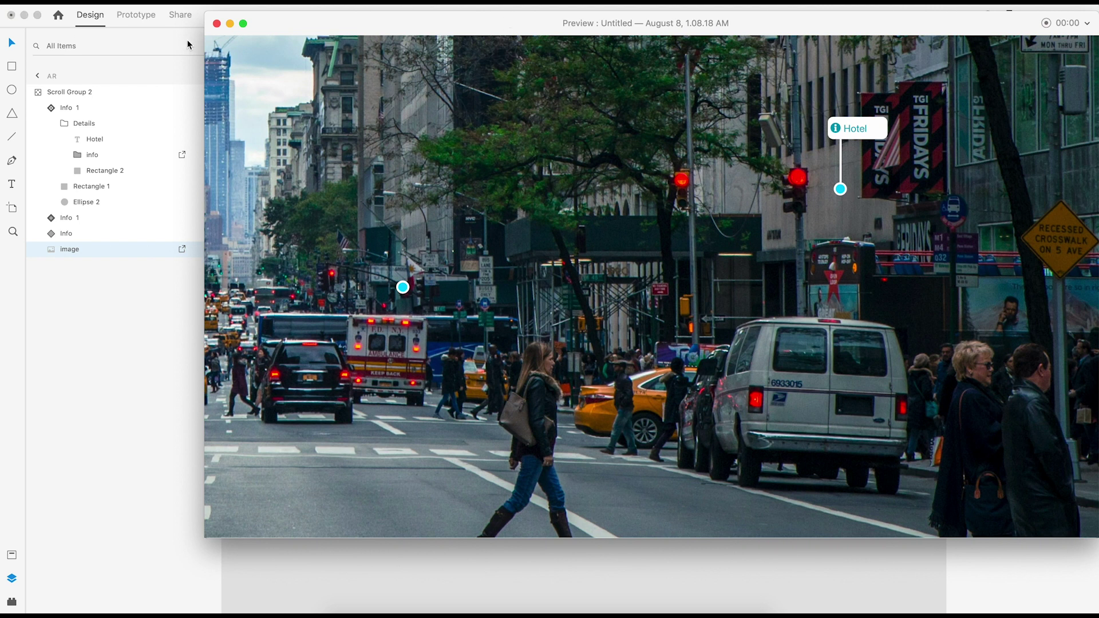
pyautogui.click(217, 23)
# - Return the Hotel pin beside the TGI Fridays banners to its default state
pyautogui.click(54, 107)
pyautogui.click(54, 107)
pyautogui.click(53, 113)
pyautogui.click(52, 113)
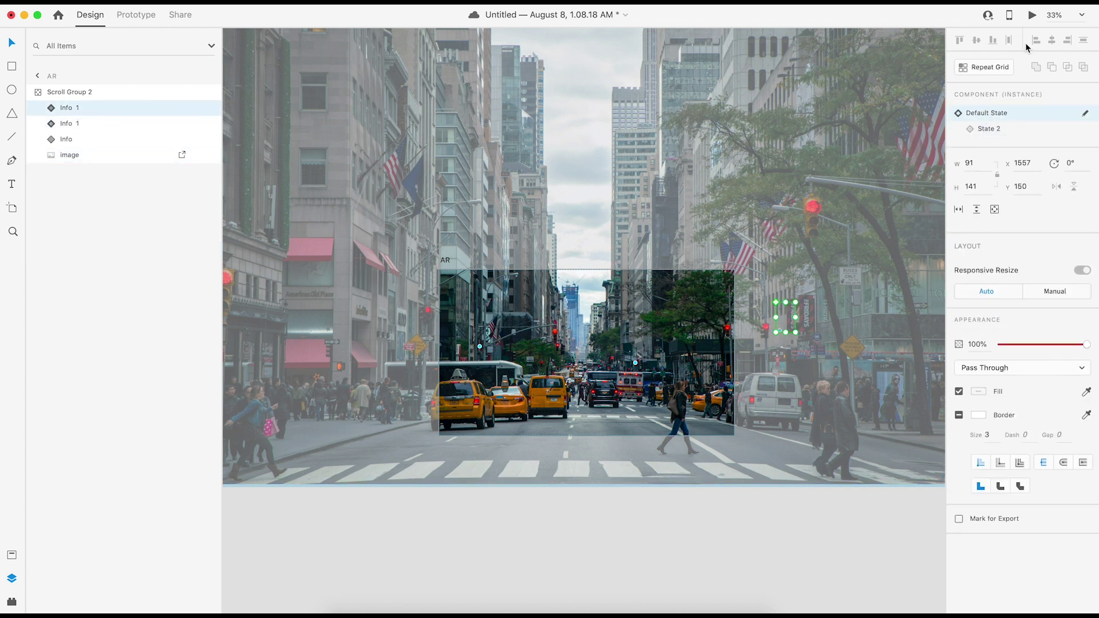
# - Preview the prototype, pan across the street photo to check the three pins, and close the preview
pyautogui.press('super+Return')
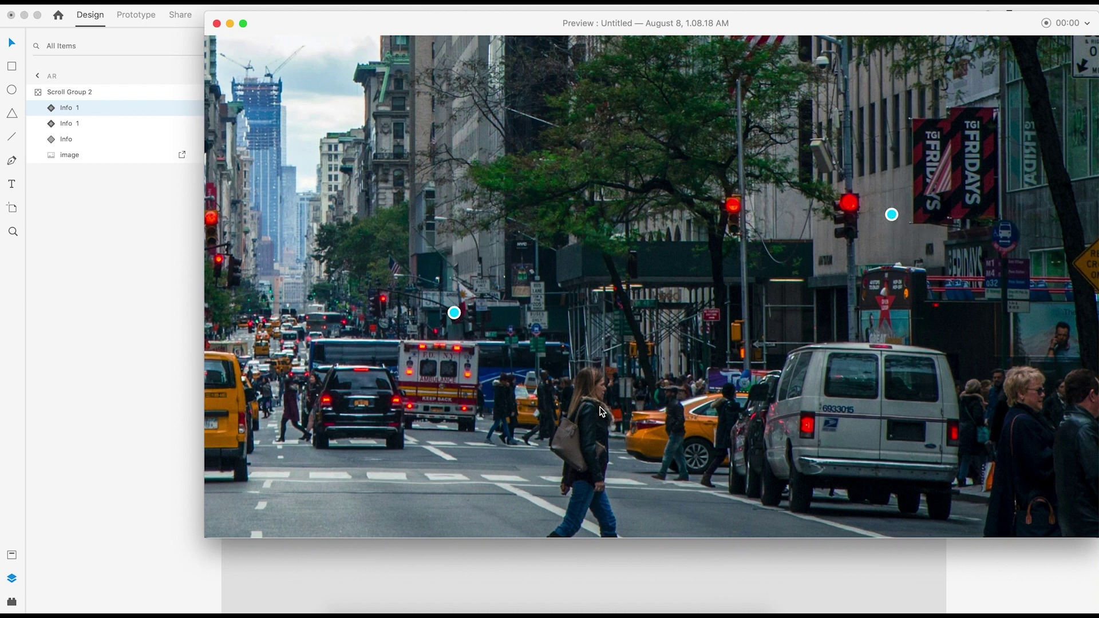
pyautogui.moveTo(464, 391); pyautogui.dragTo(892, 387)
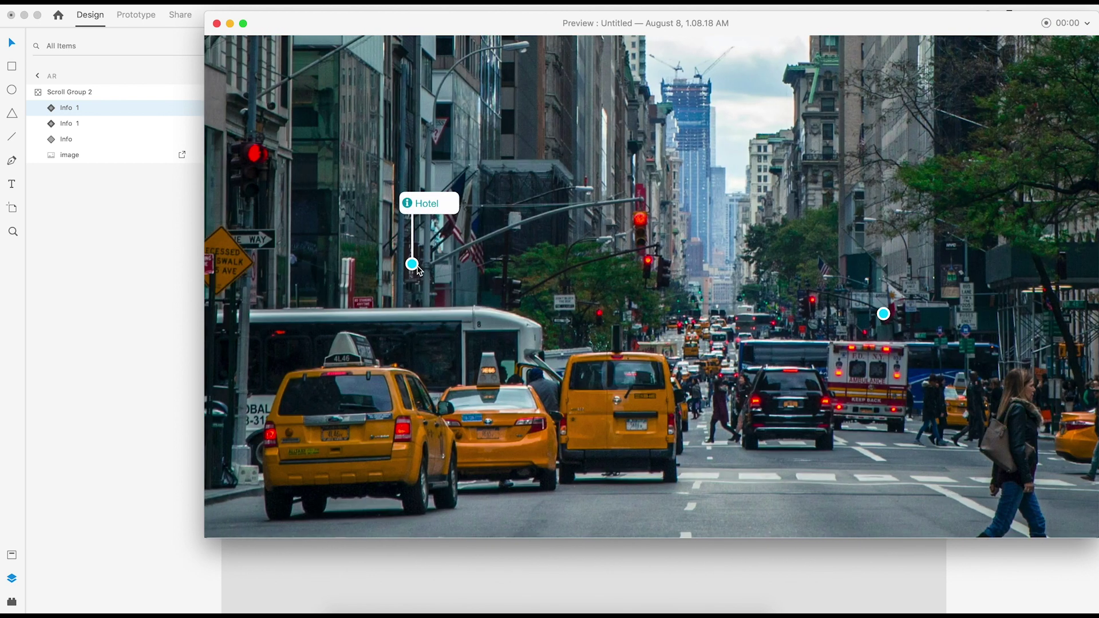
pyautogui.moveTo(681, 384); pyautogui.dragTo(792, 378)
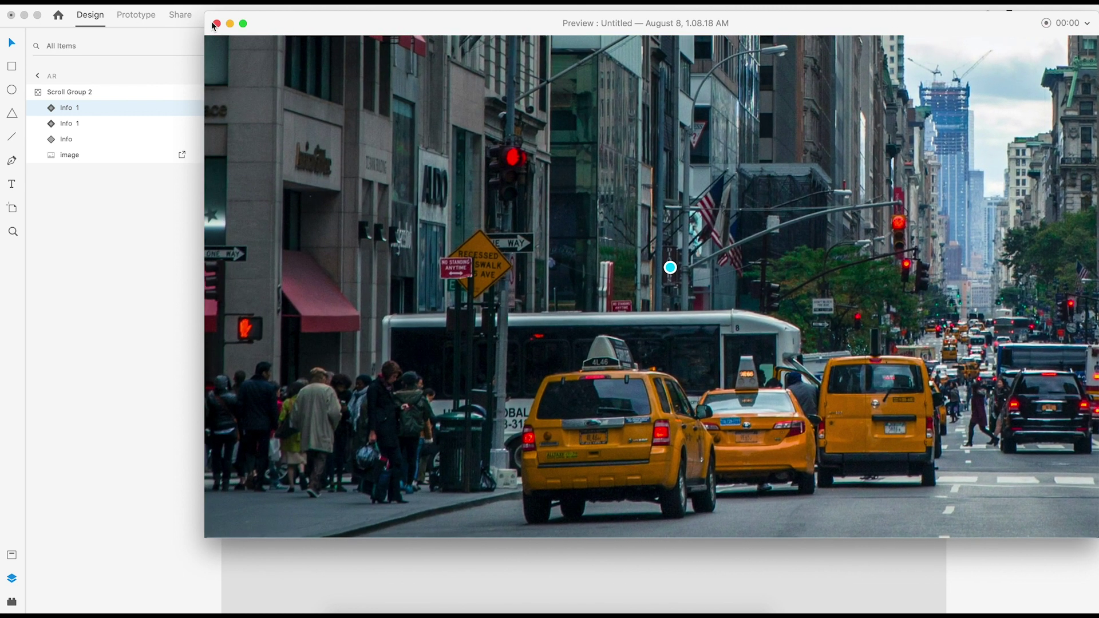
pyautogui.click(217, 25)
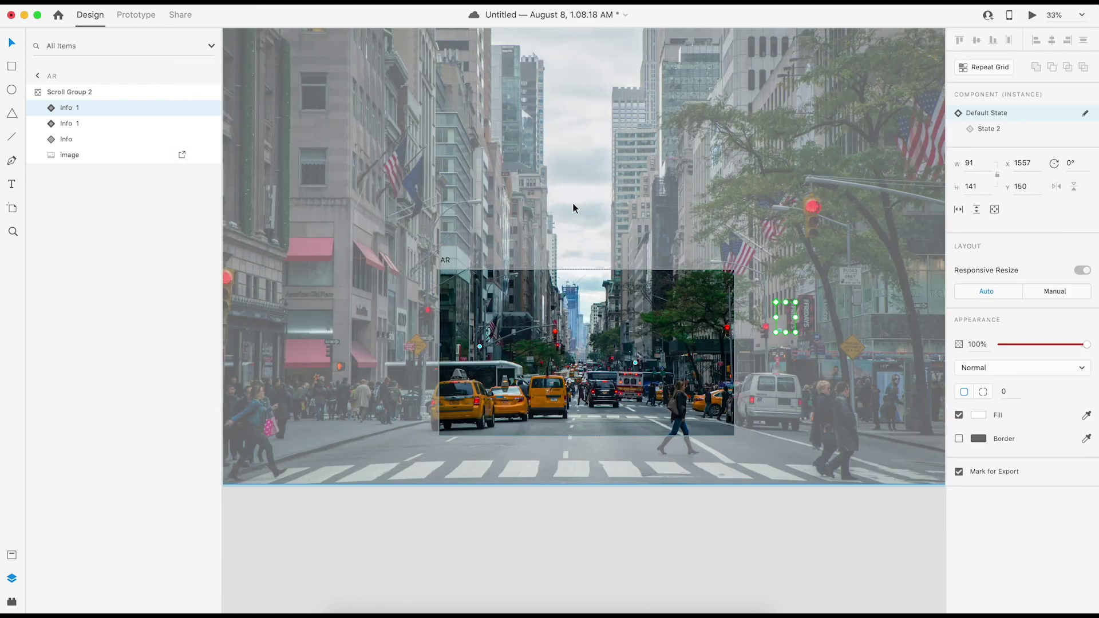
# - Duplicate the main Info pin onto the American Girl Place building, at X -537, Y -33
pyautogui.click(574, 206)
pyautogui.press('super+1')
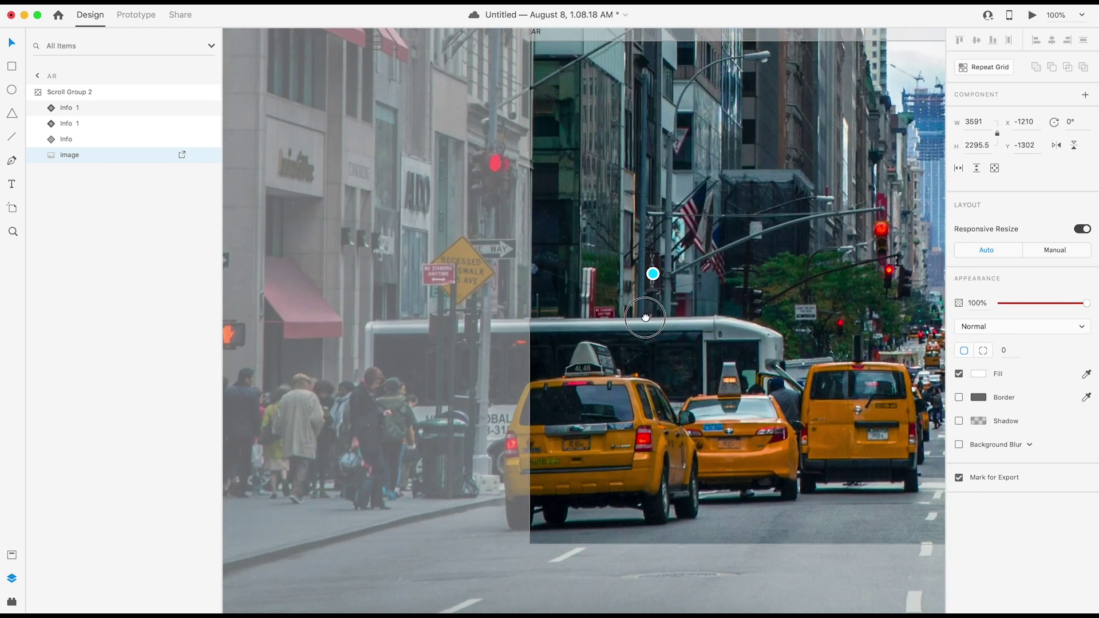
pyautogui.click(660, 280)
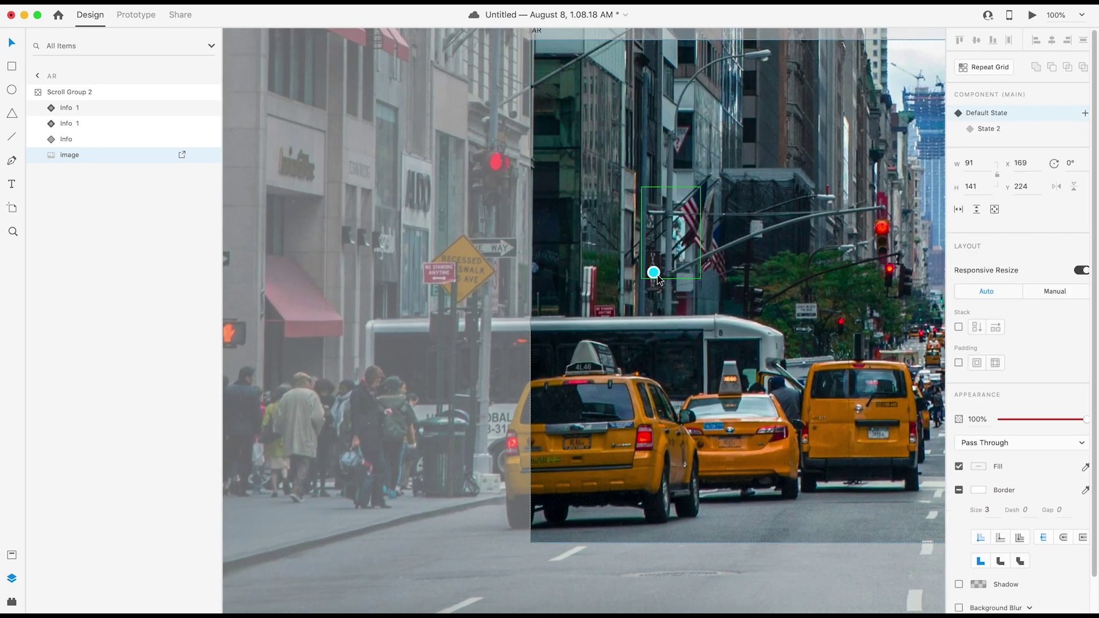
pyautogui.press('super+minus')
pyautogui.hscroll(-5, 659, 326)
pyautogui.scroll(-1, 659, 326)
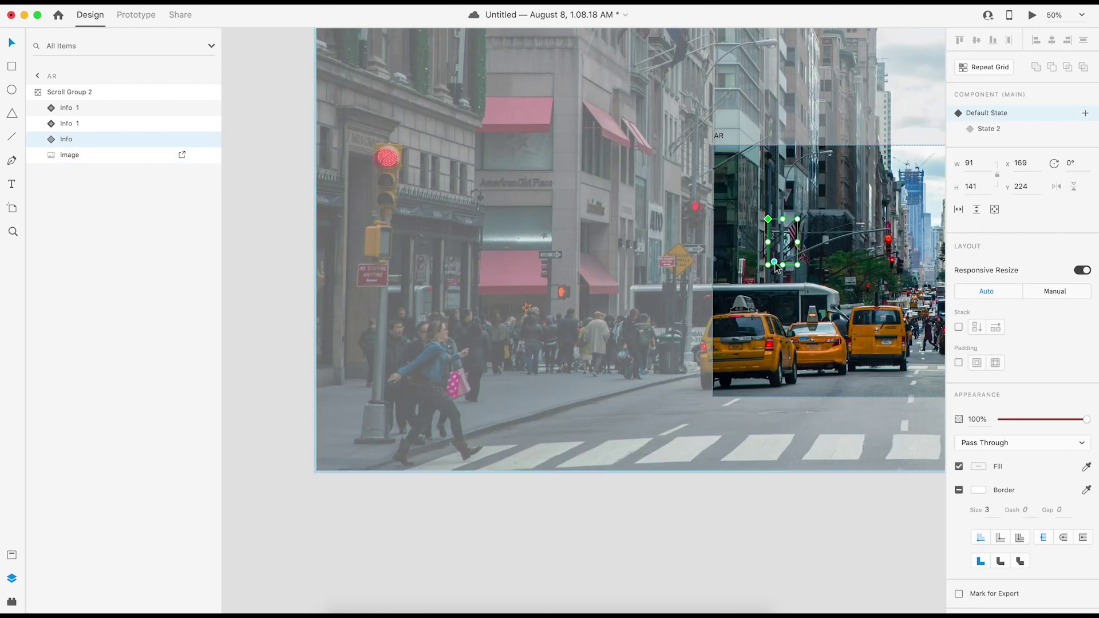
pyautogui.moveTo(776, 267); pyautogui.dragTo(544, 179)
# - Switch the pin copy on the American Girl Place building to State 2 and change its label text to "Bar"
pyautogui.click(994, 131)
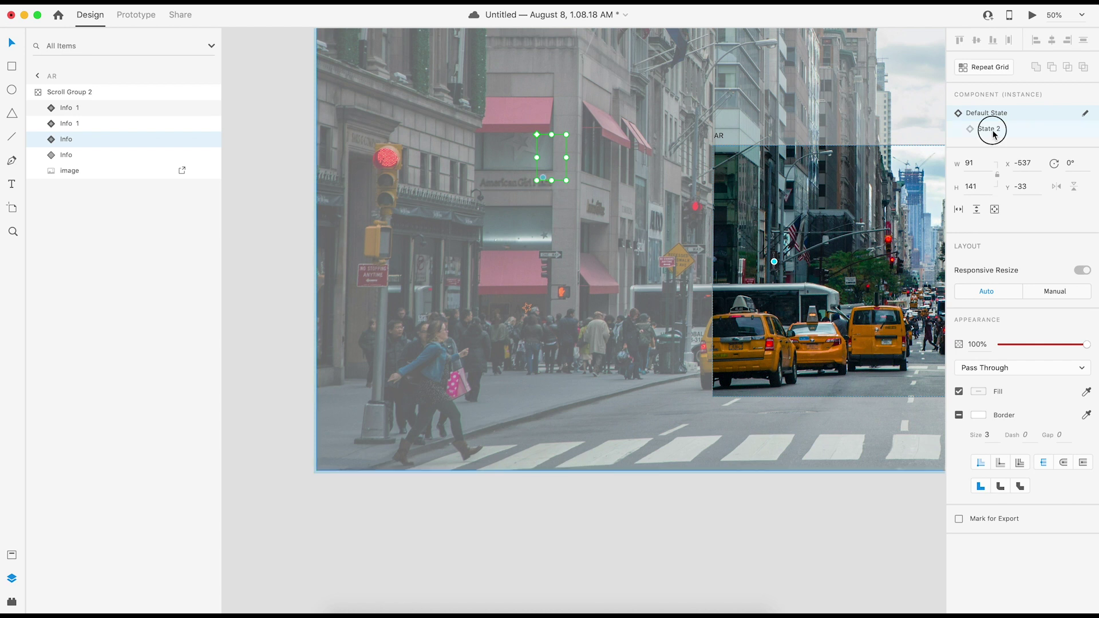
pyautogui.doubleClick(553, 150)
pyautogui.doubleClick(552, 148)
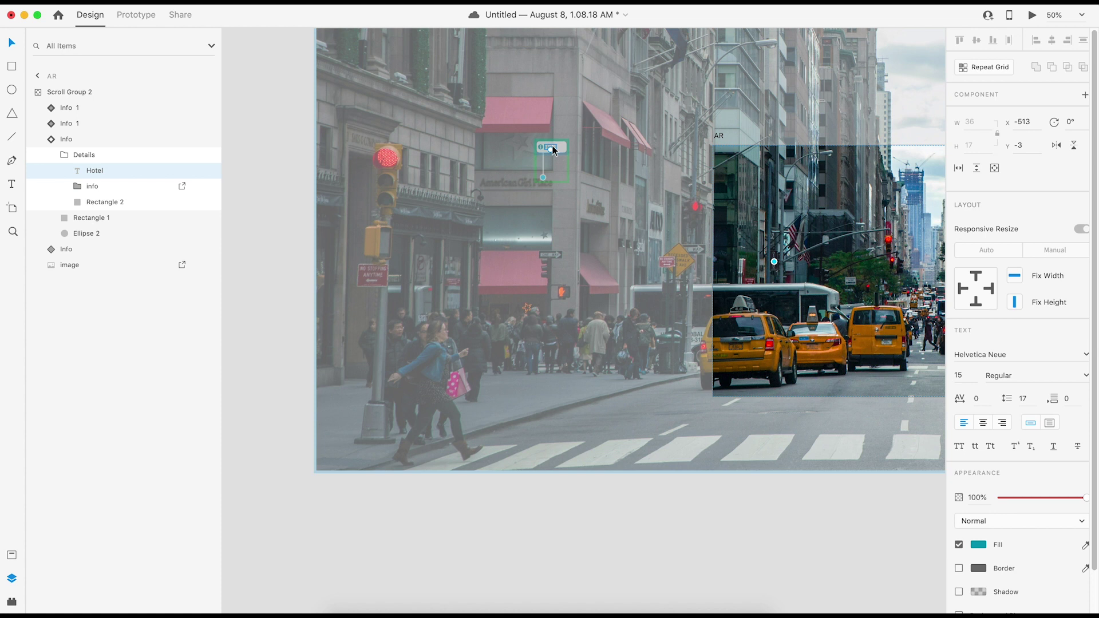
pyautogui.doubleClick(552, 147)
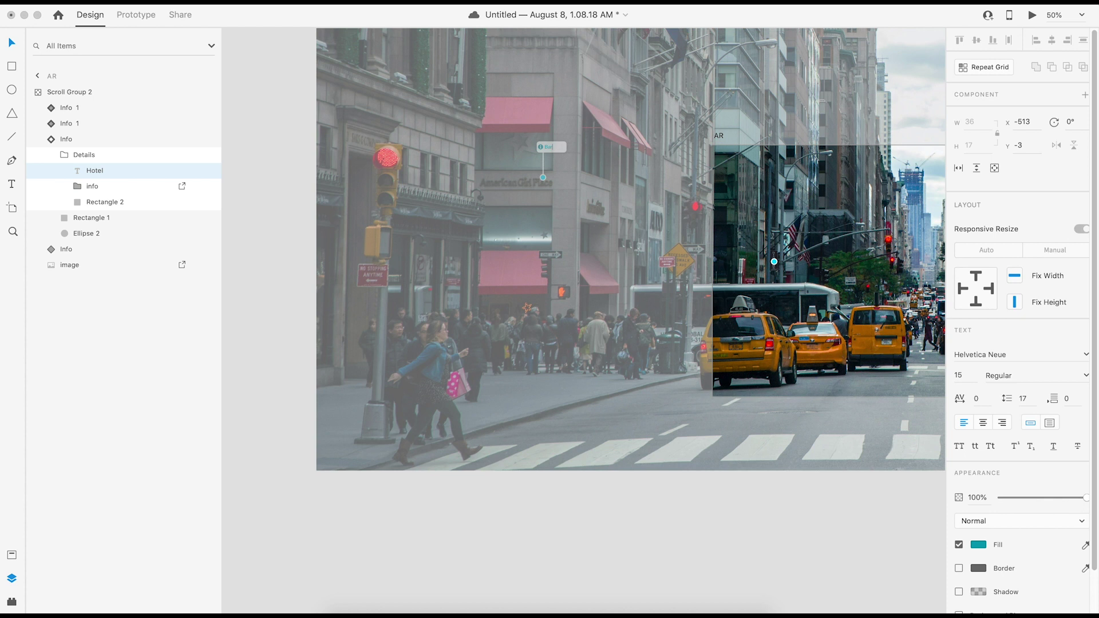
pyautogui.press('Escape')
pyautogui.click(575, 130)
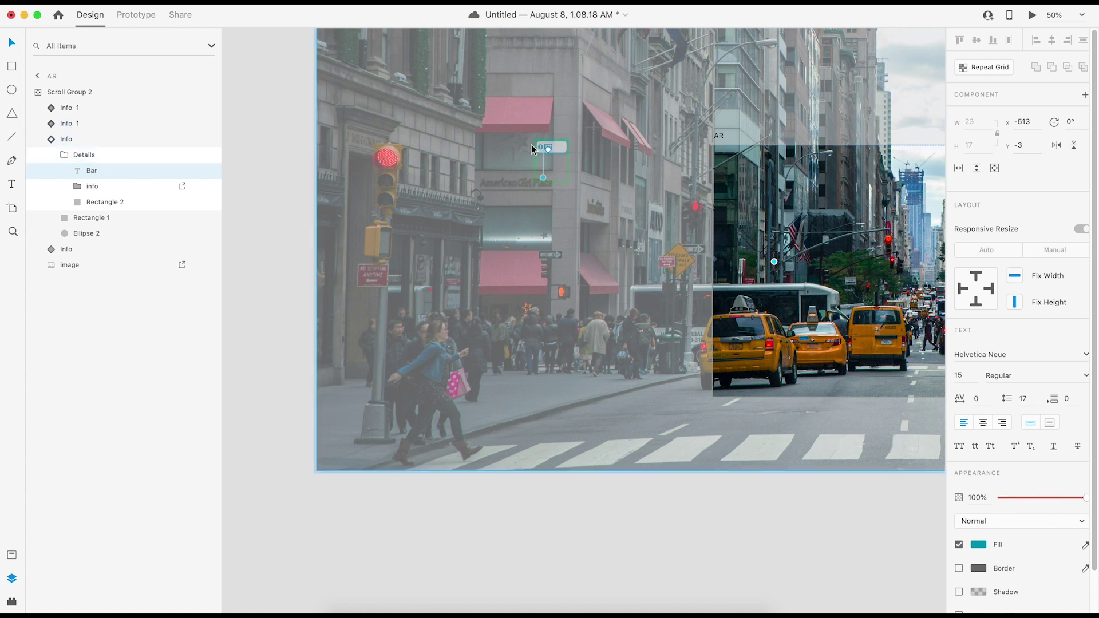
pyautogui.click(558, 147)
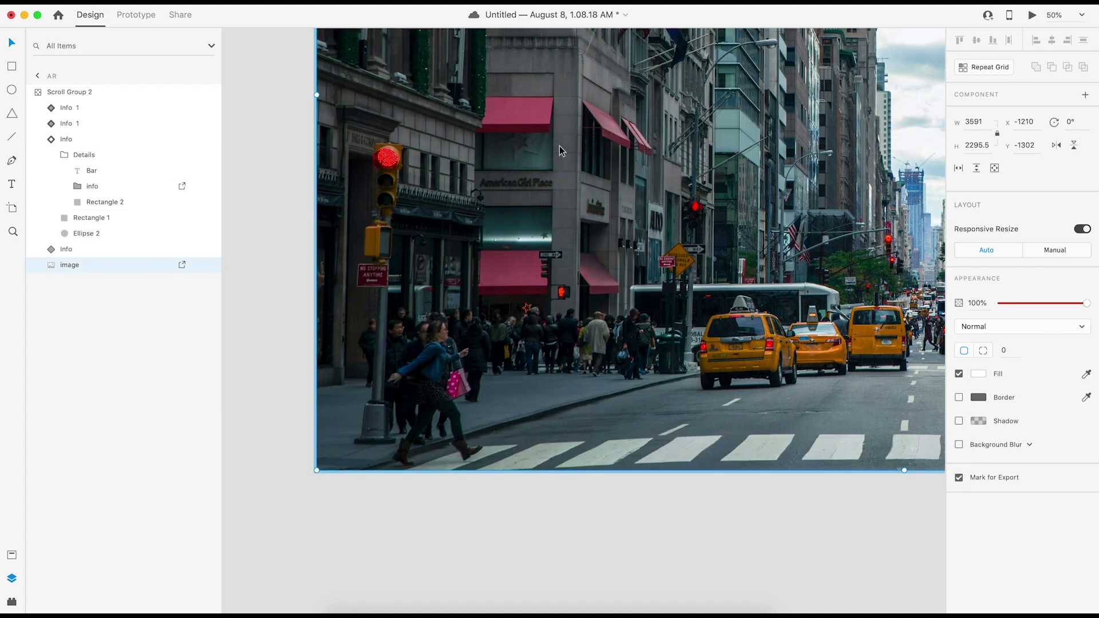
# - Return the Bar pin to its default state and preview the prototype at the American Girl Place building
pyautogui.click(77, 113)
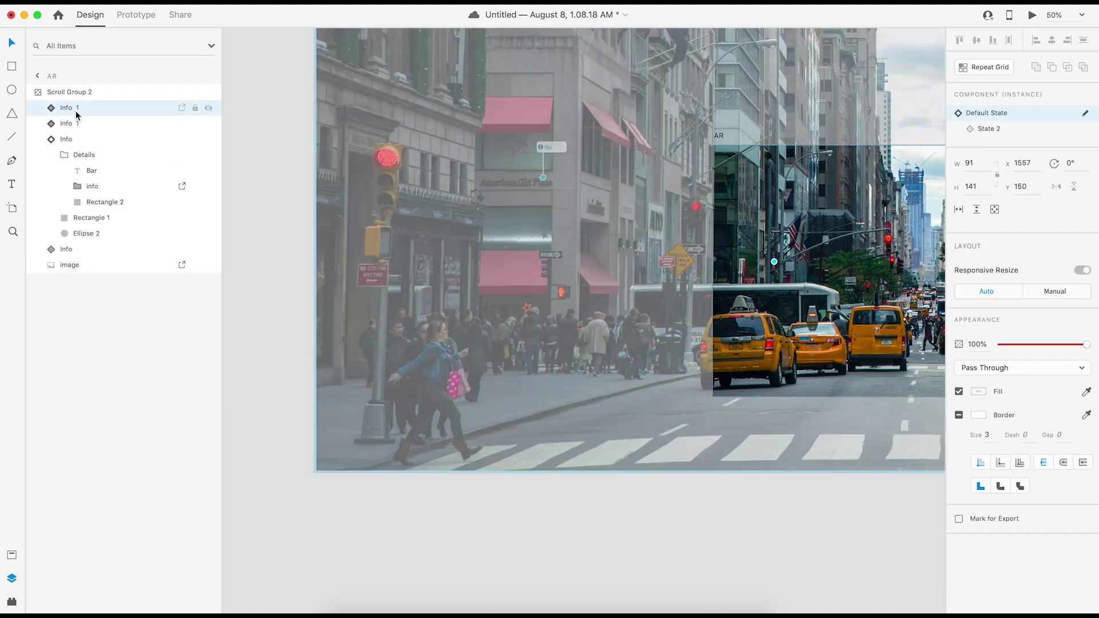
pyautogui.click(71, 139)
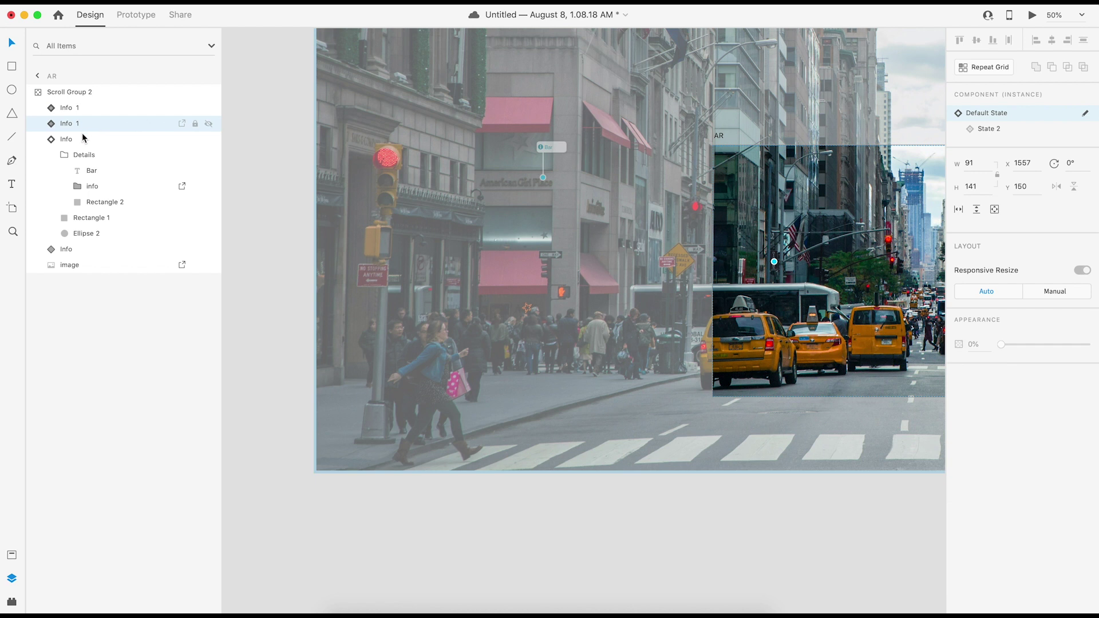
pyautogui.click(989, 113)
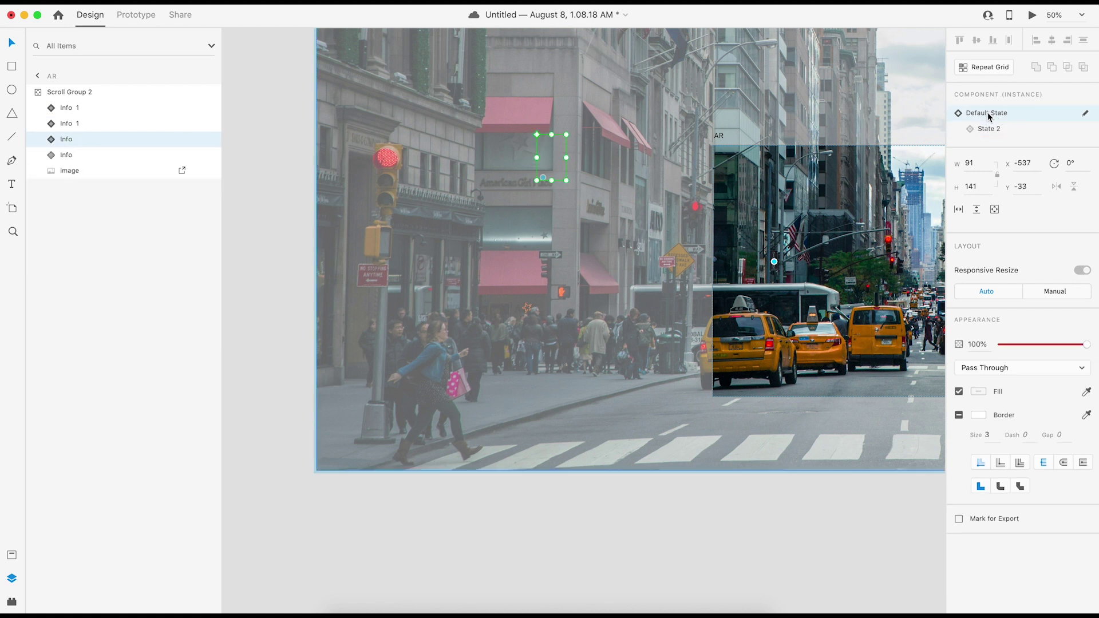
pyautogui.click(1033, 16)
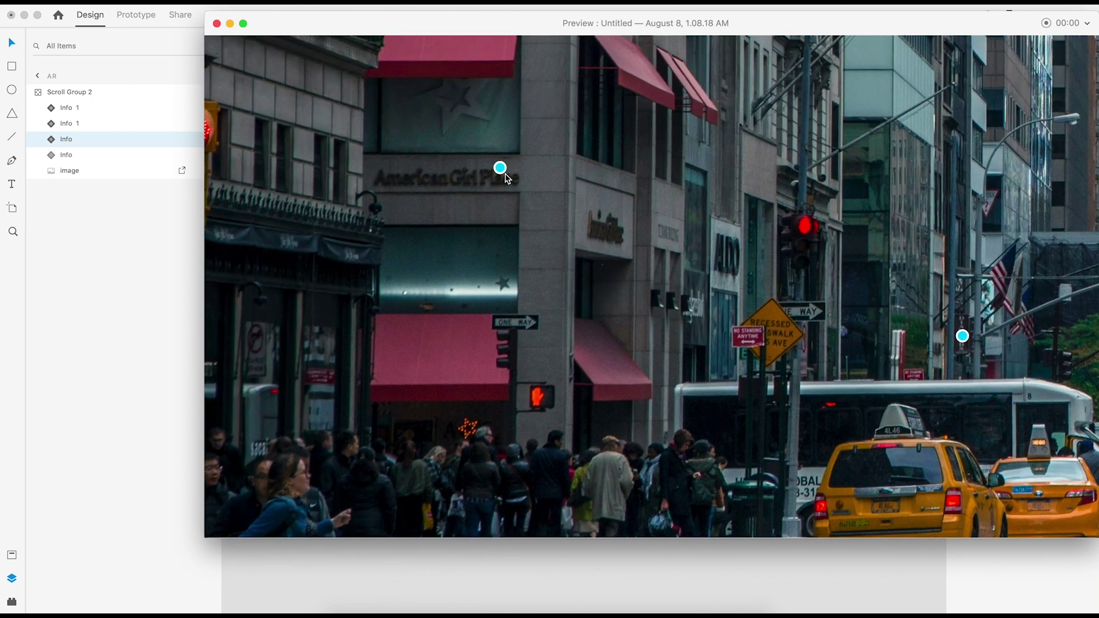
# - Pan across the street photo in the preview to check the pins, and close the preview
pyautogui.moveTo(765, 351); pyautogui.dragTo(538, 296)
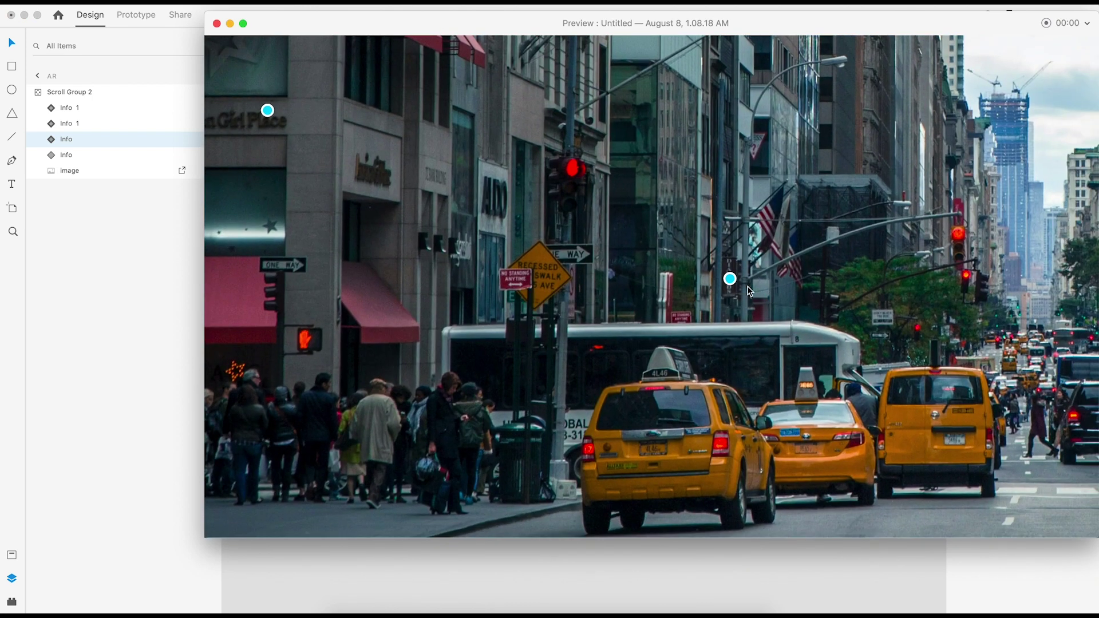
pyautogui.moveTo(913, 329); pyautogui.dragTo(708, 301)
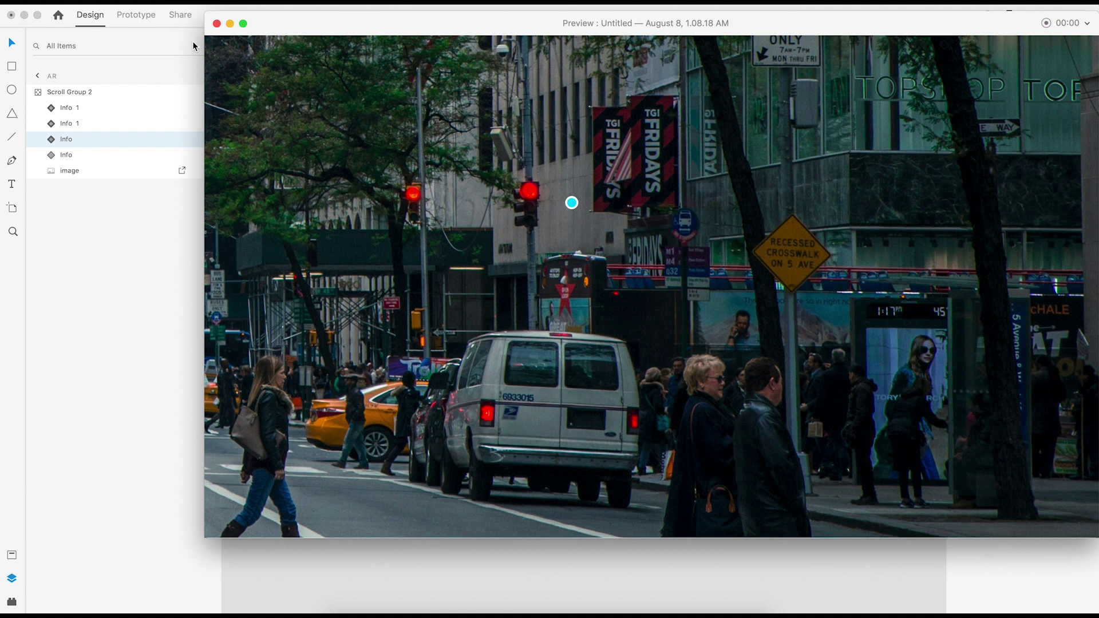
pyautogui.click(217, 24)
# - Duplicate the Bar pin onto the stone facade beside the American Girl Place building, at X -797, Y -13
pyautogui.click(627, 256)
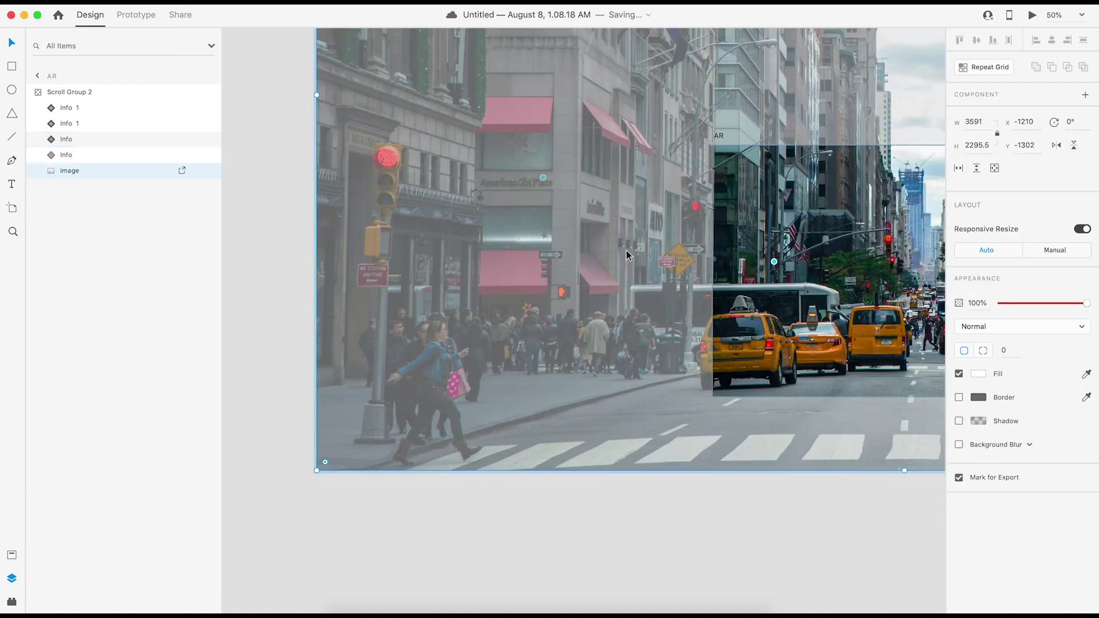
pyautogui.moveTo(520, 236); pyautogui.dragTo(639, 249)
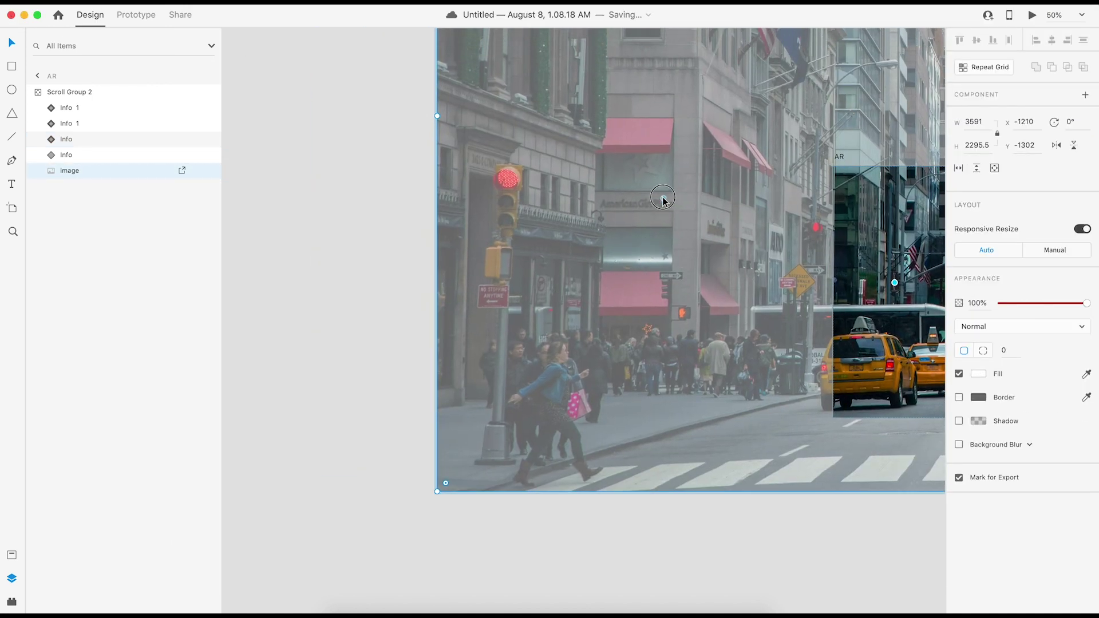
pyautogui.moveTo(664, 201); pyautogui.dragTo(668, 204)
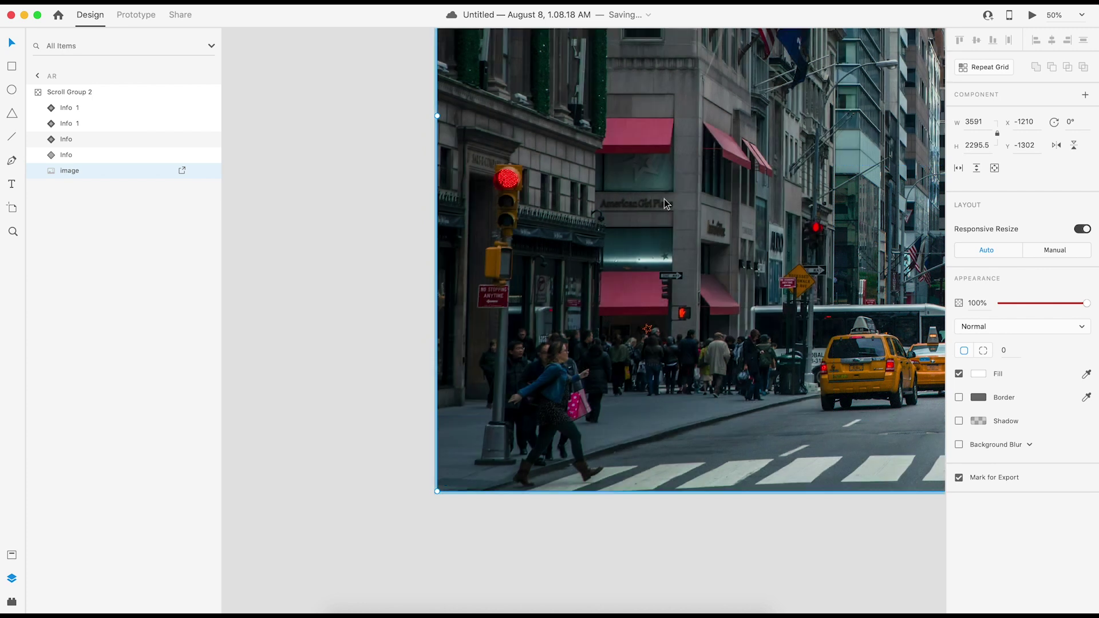
pyautogui.click(69, 140)
pyautogui.press('super+d')
pyautogui.hotkey('shift', 'Left')
pyautogui.hotkey('shift', 'Left')
pyautogui.hotkey('shift', 'Down')
pyautogui.hotkey('shift', 'Down')
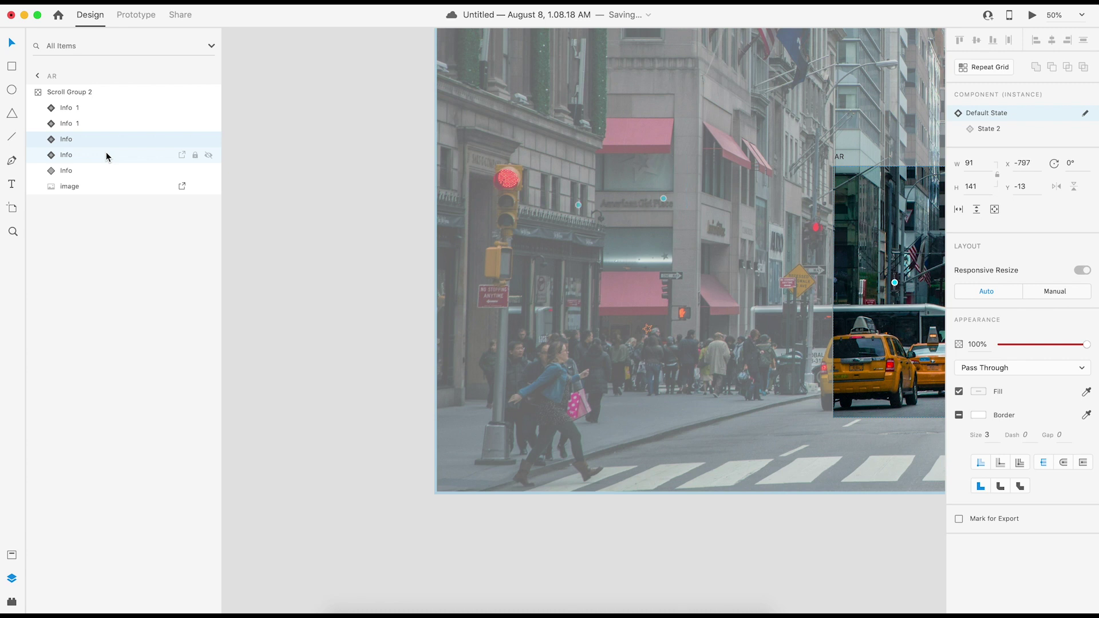
# - Switch the pin copy on the stone facade to State 2 and change its label text to "Mall"
pyautogui.click(50, 143)
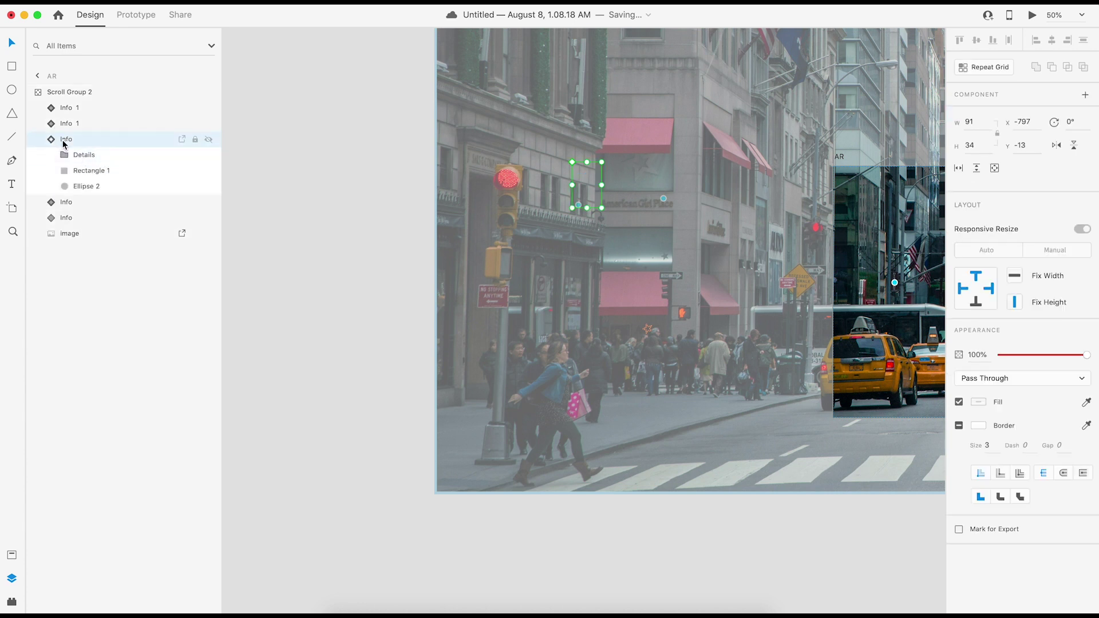
pyautogui.click(990, 130)
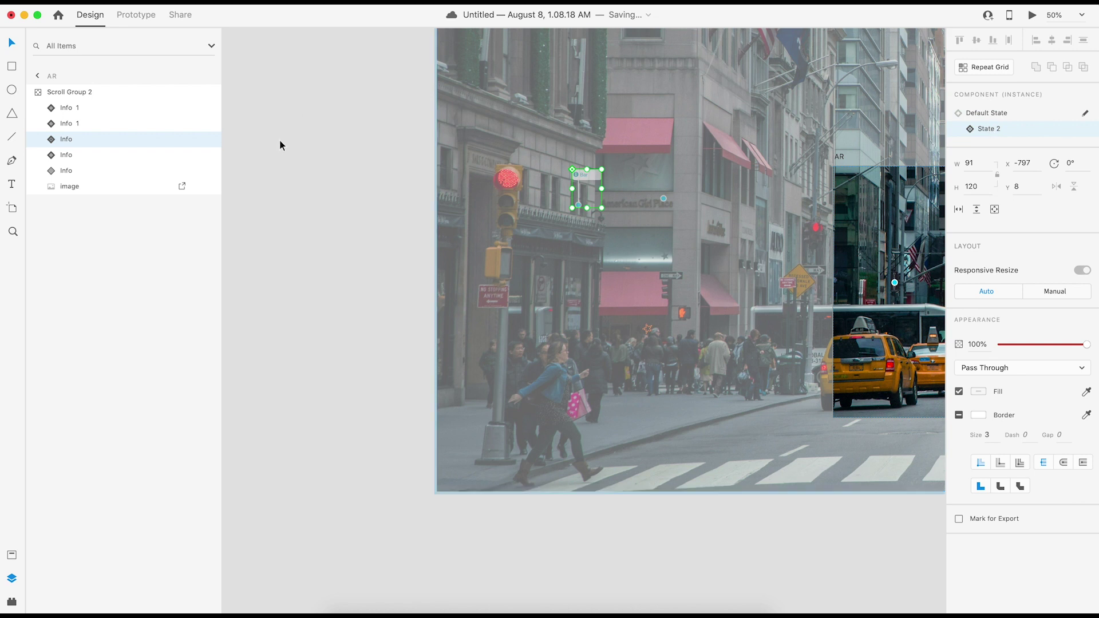
pyautogui.scroll(5, 602, 188)
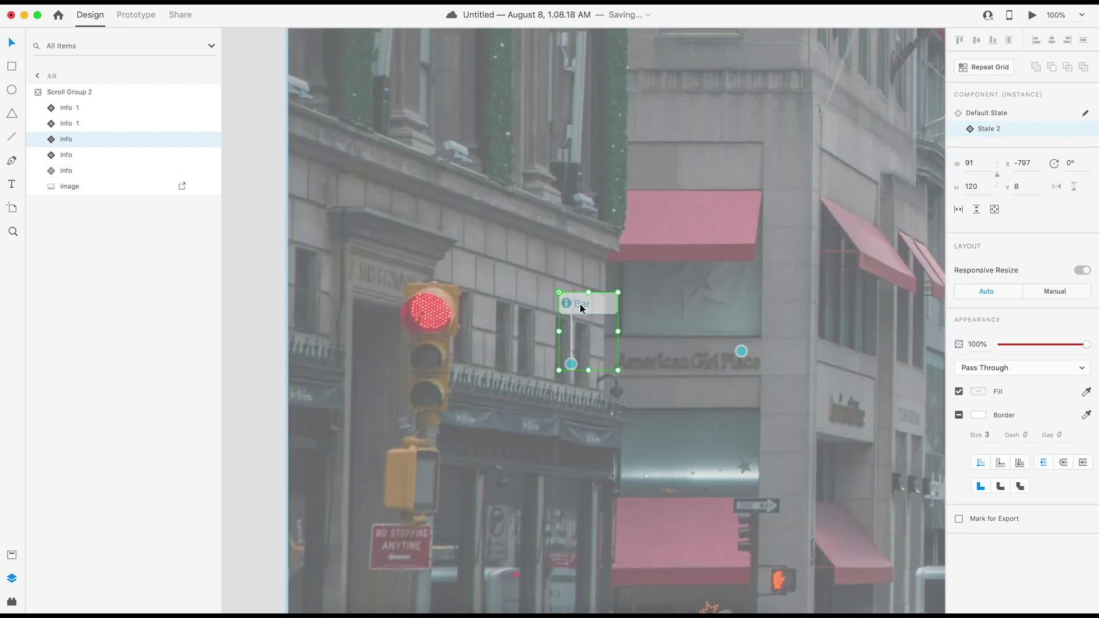
pyautogui.doubleClick(581, 309)
pyautogui.doubleClick(584, 308)
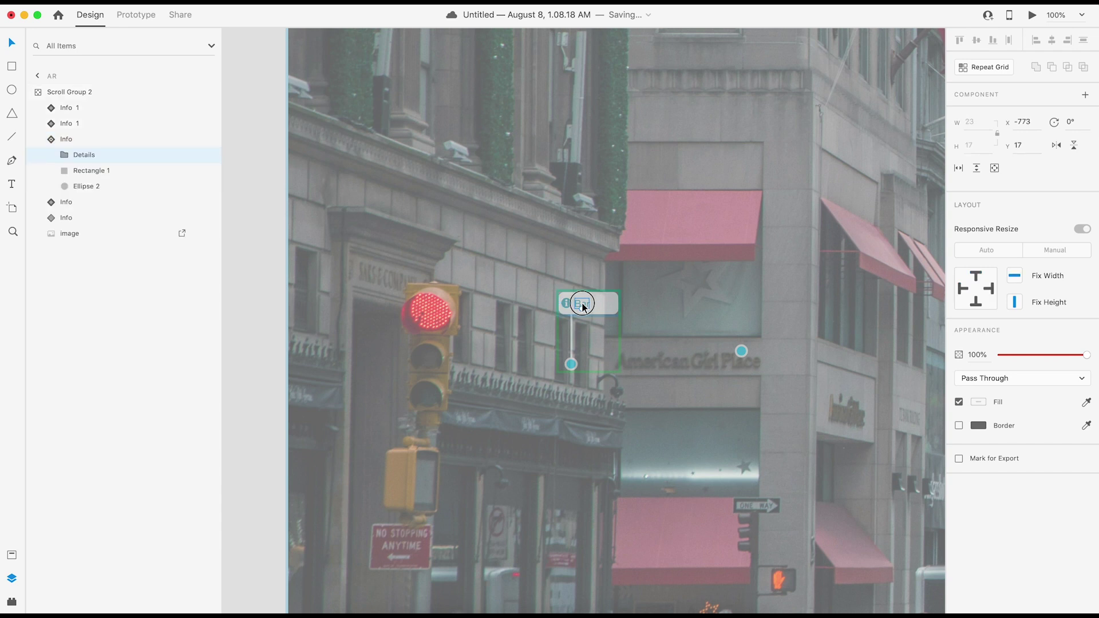
pyautogui.doubleClick(582, 306)
pyautogui.write('Mall')
pyautogui.click(11, 40)
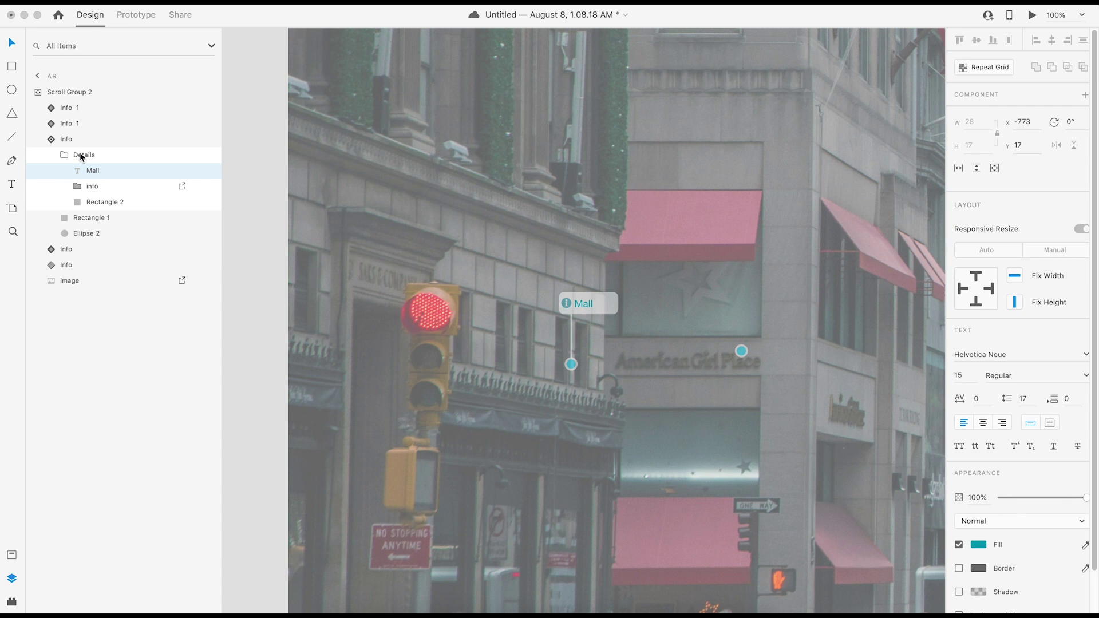
pyautogui.press('Escape')
pyautogui.press('Escape')
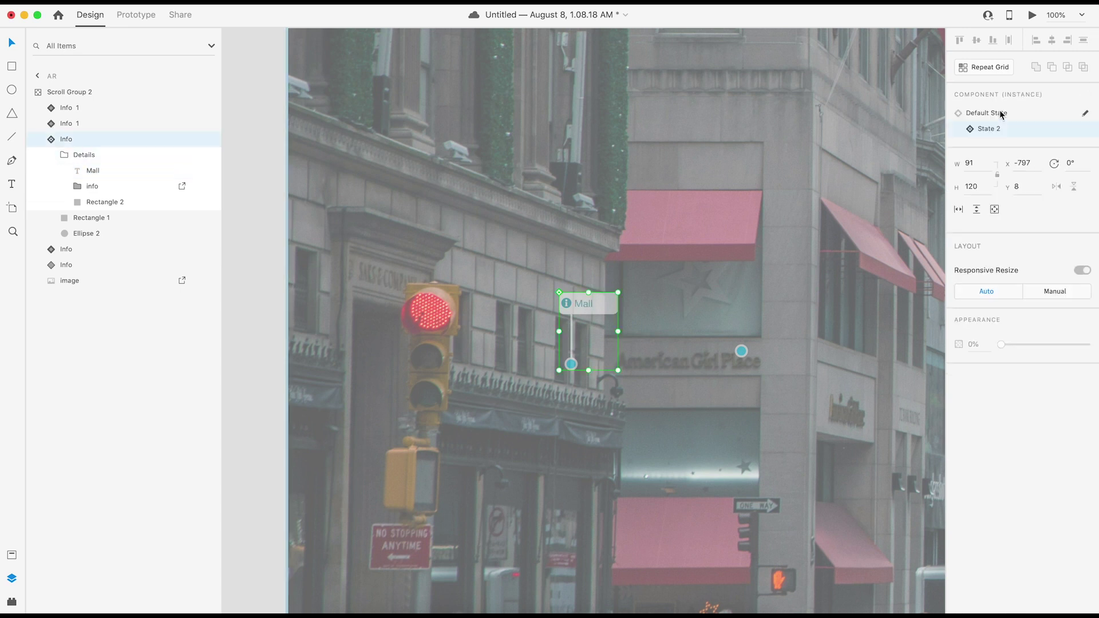
# - Return the Mall pin to its default state and clear the selection
pyautogui.click(992, 112)
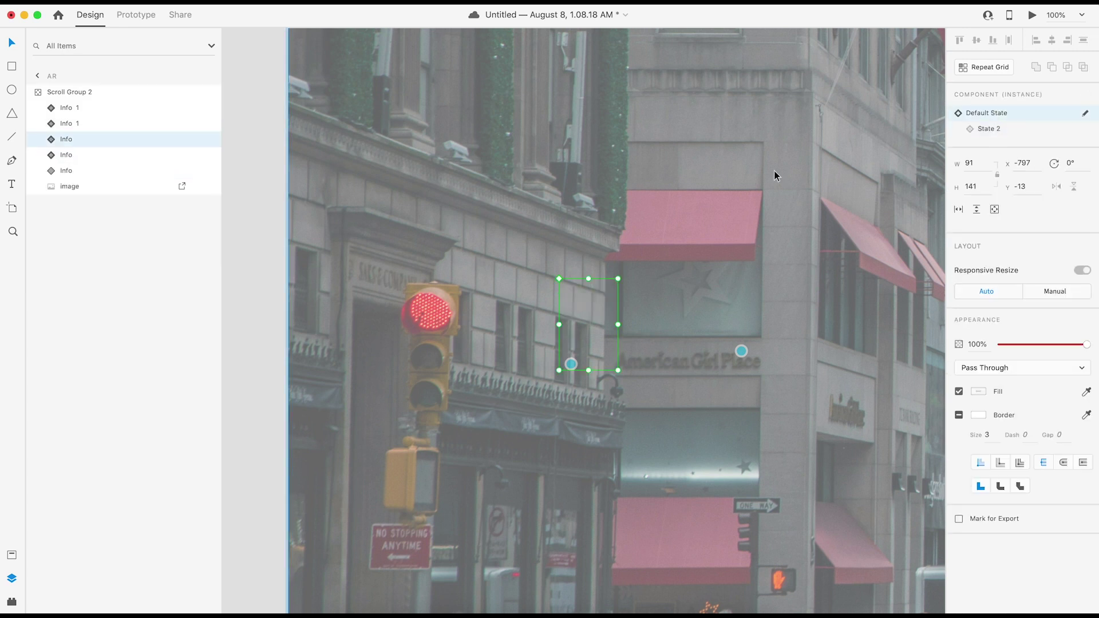
pyautogui.press('super+minus')
pyautogui.press('super+minus')
pyautogui.press('super+minus')
pyautogui.press('super+minus')
pyautogui.moveTo(826, 170); pyautogui.dragTo(686, 124)
pyautogui.click(713, 111)
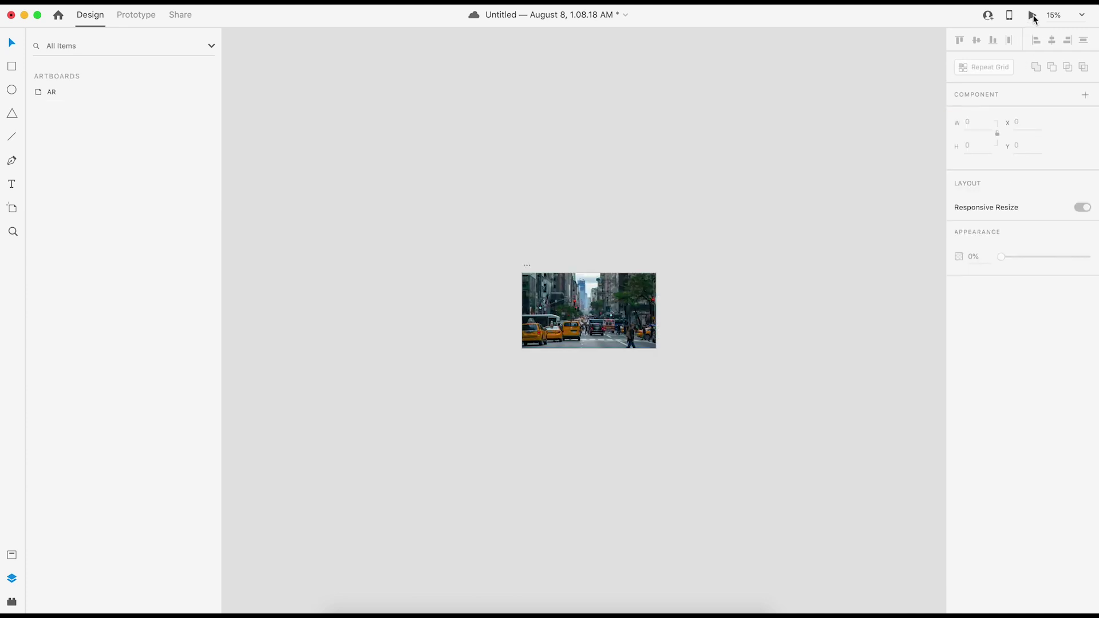
# - Preview the prototype, pan across the whole street photo to check the pins and their hover labels, and close the preview
pyautogui.click(1034, 17)
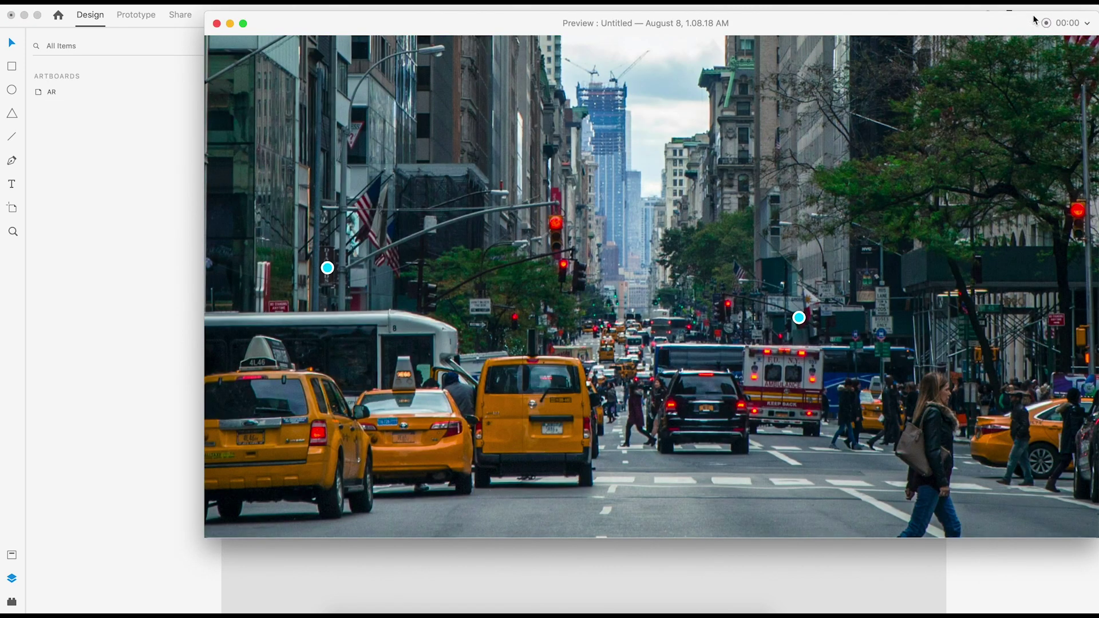
pyautogui.moveTo(553, 35); pyautogui.dragTo(436, 33)
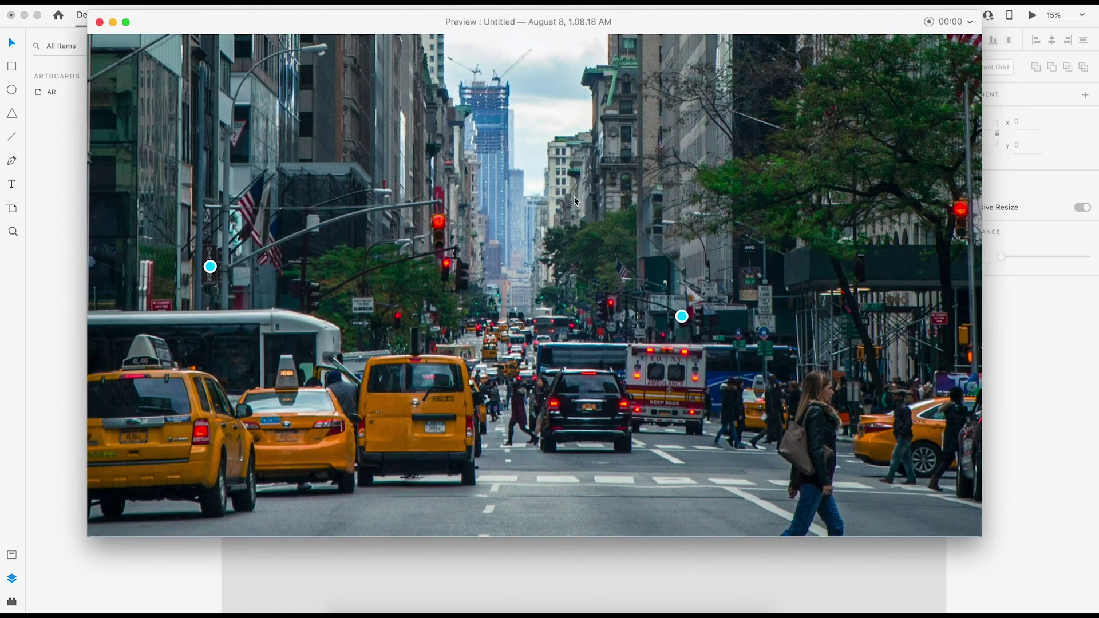
pyautogui.click(211, 268)
pyautogui.click(778, 315)
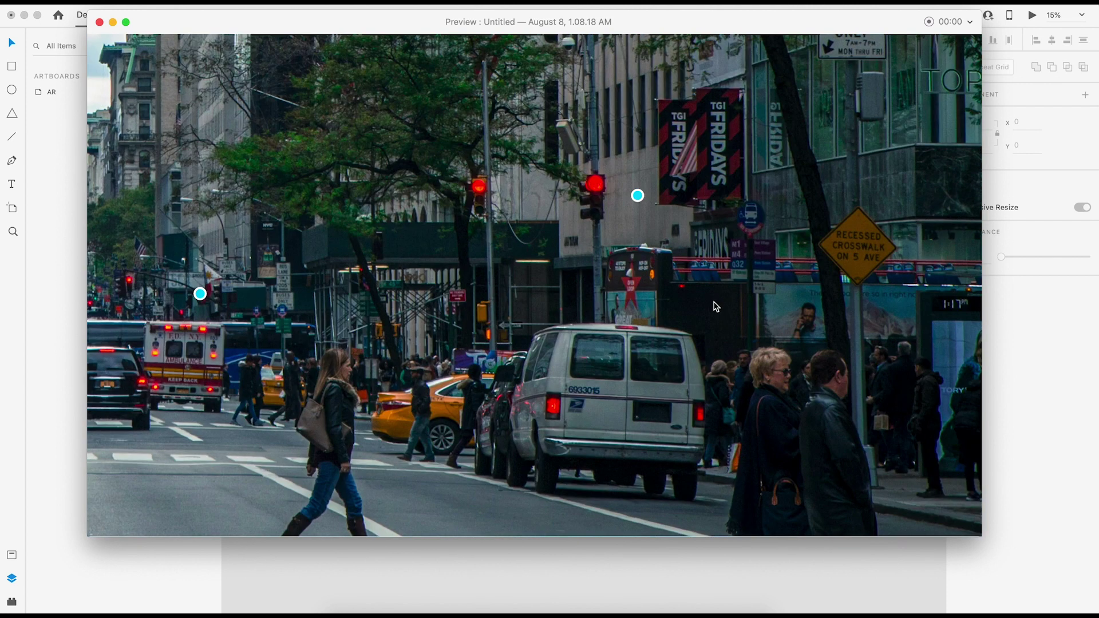
pyautogui.moveTo(867, 309); pyautogui.dragTo(447, 312)
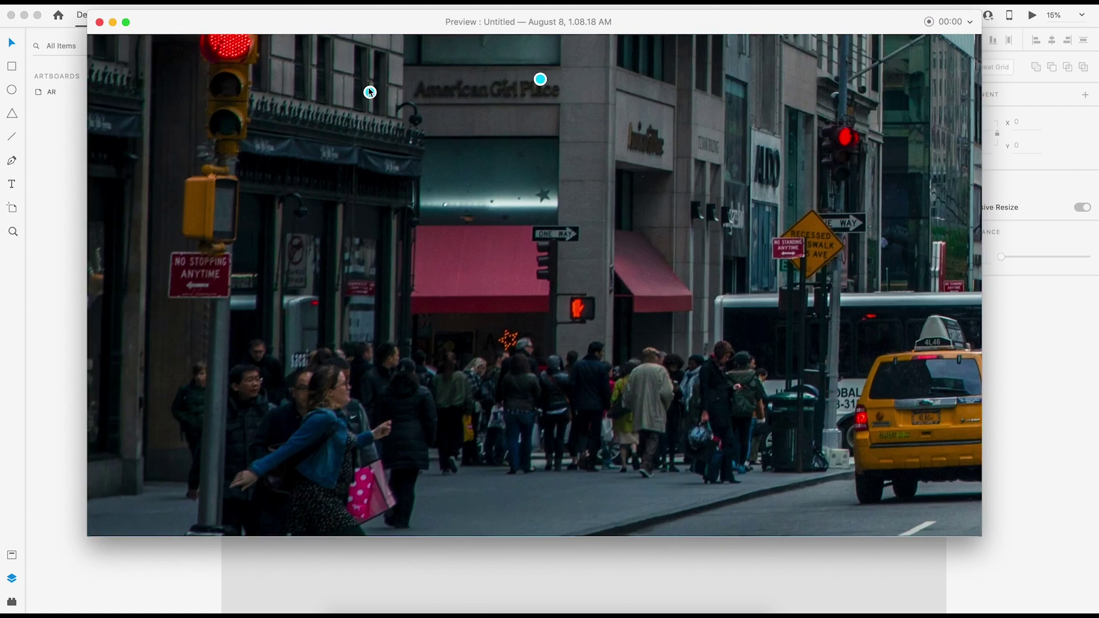
pyautogui.click(447, 143)
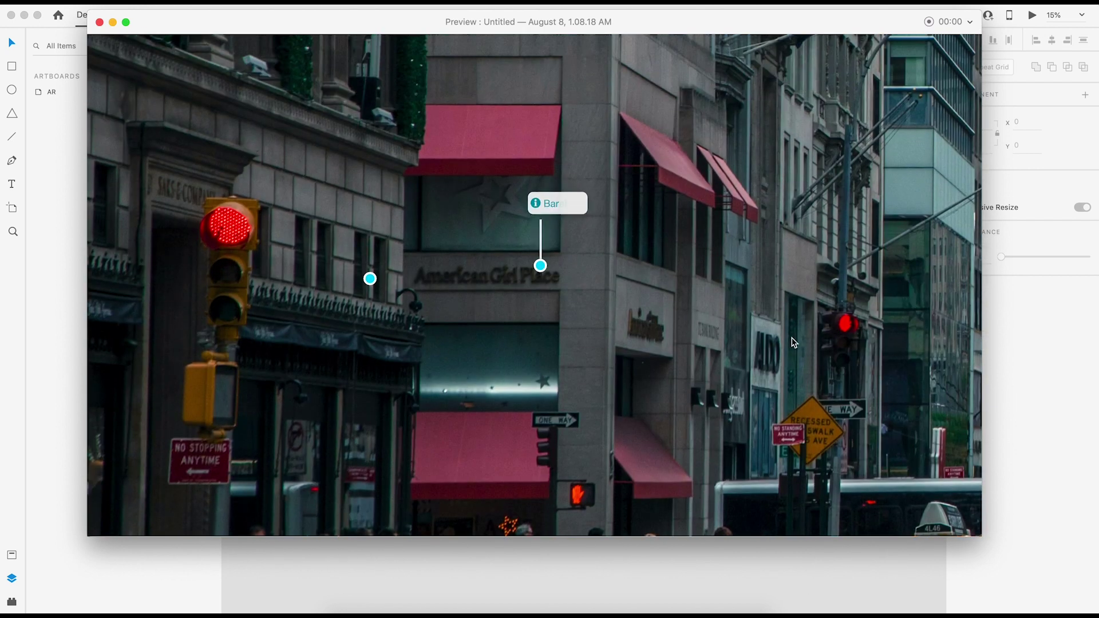
pyautogui.click(794, 342)
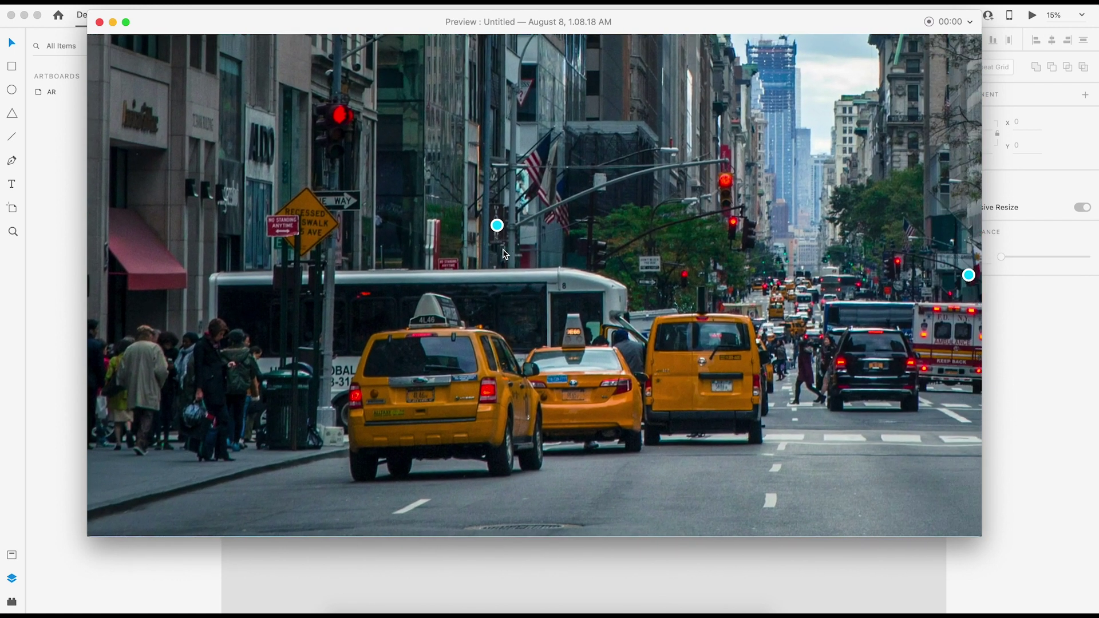
pyautogui.moveTo(667, 274); pyautogui.dragTo(636, 326)
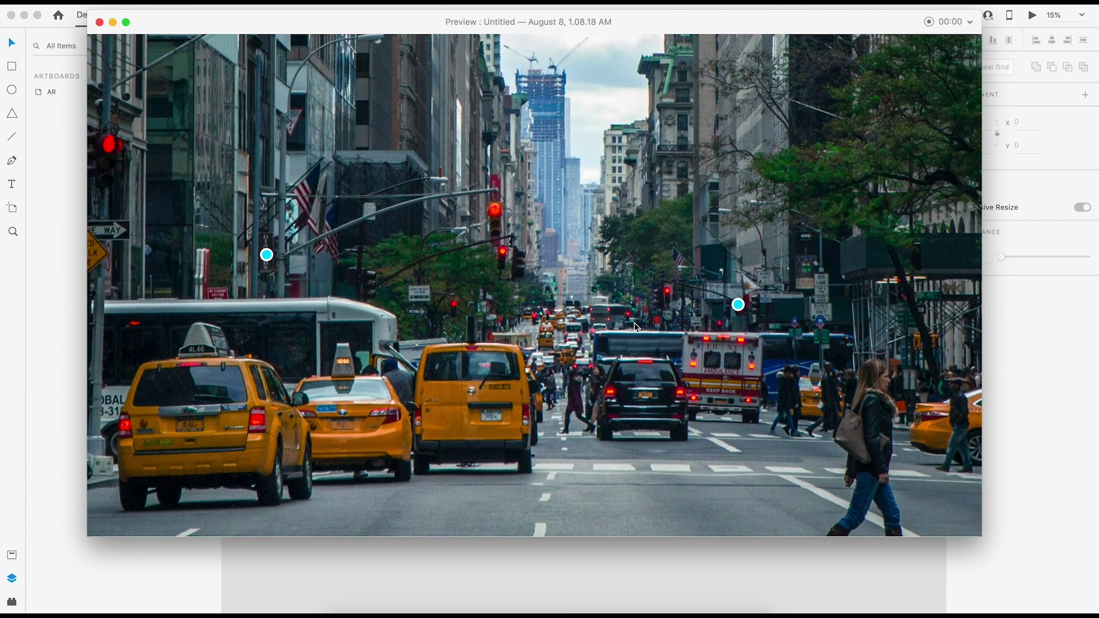
pyautogui.click(99, 23)
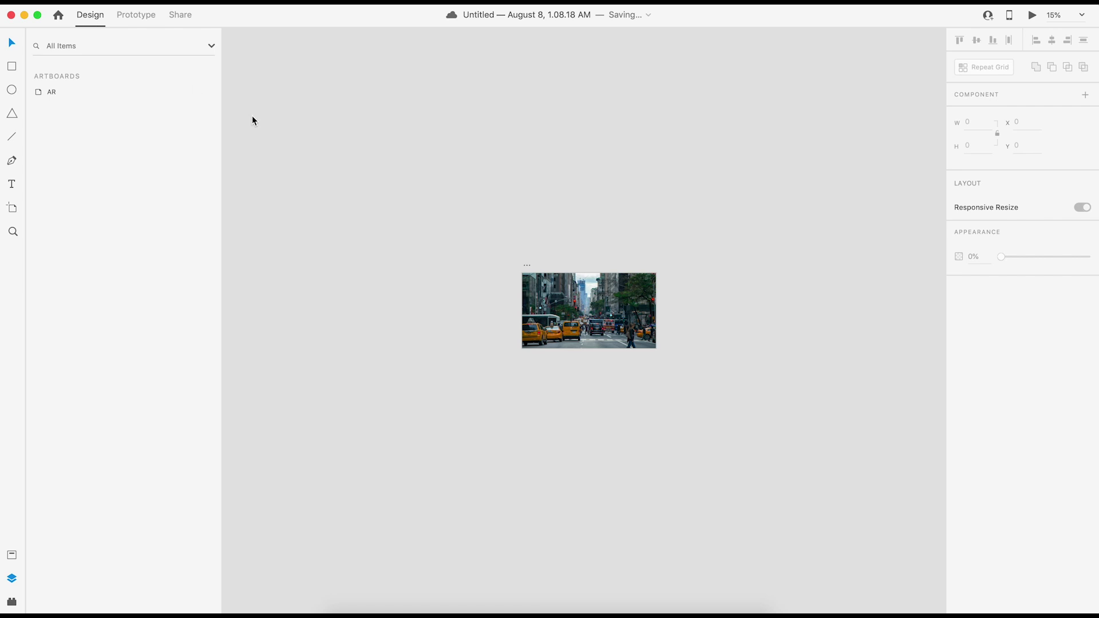
# - Duplicate the main Info pin to the far end of the street in the middle of the artboard, at X 565, Y 272
pyautogui.press('super+equal')
pyautogui.press('super+equal')
pyautogui.press('super+equal')
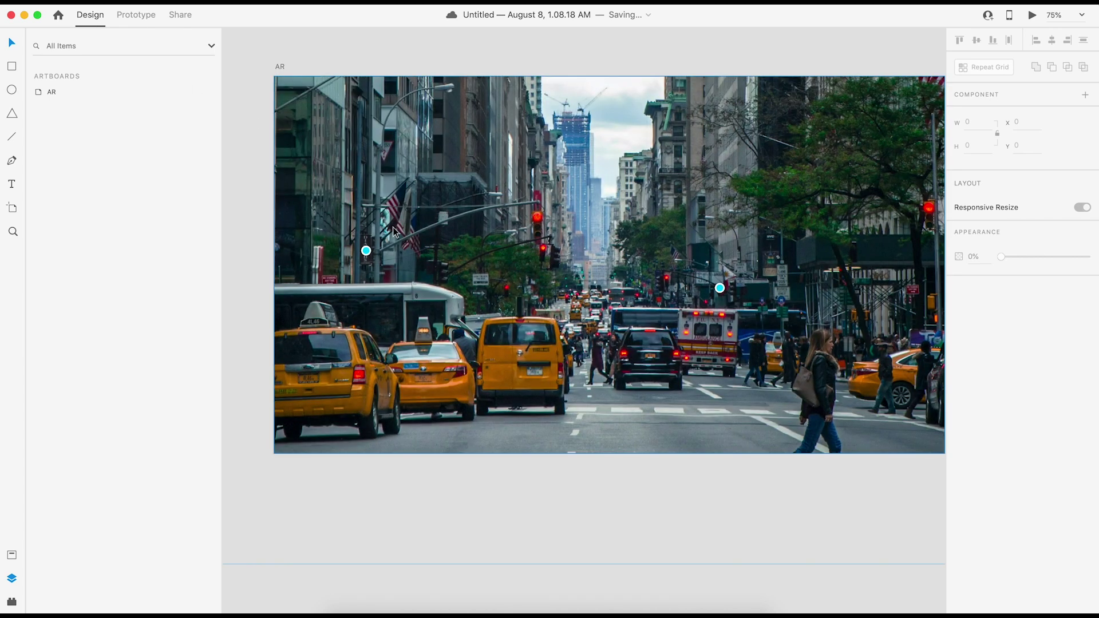
pyautogui.doubleClick(367, 251)
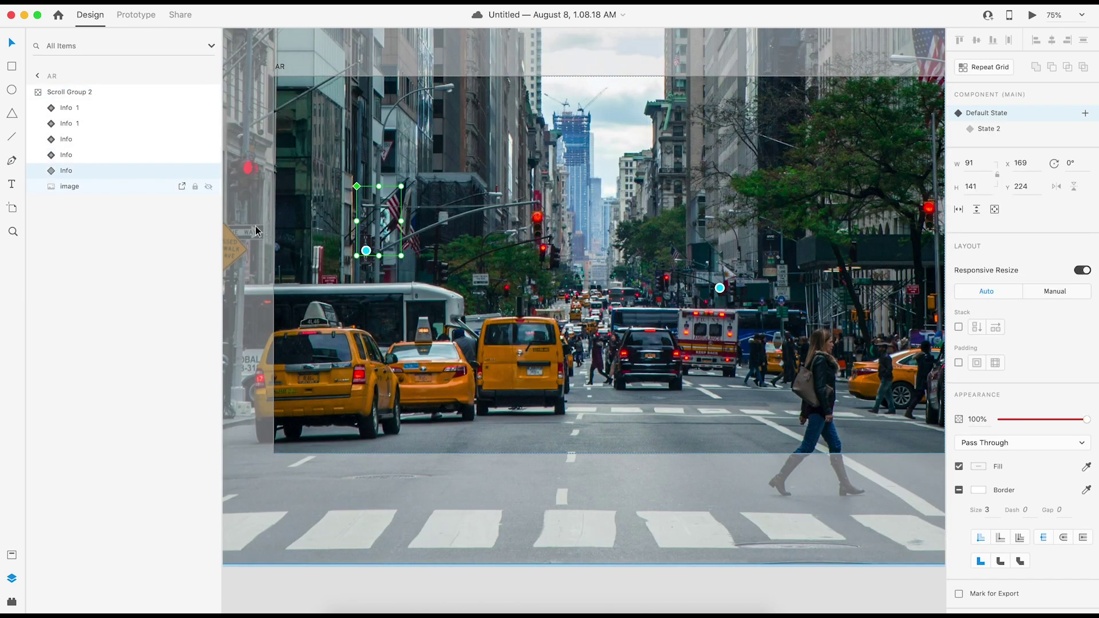
pyautogui.keyDown('alt'); pyautogui.moveTo(366, 250); pyautogui.dragTo(562, 276); pyautogui.keyUp('alt')
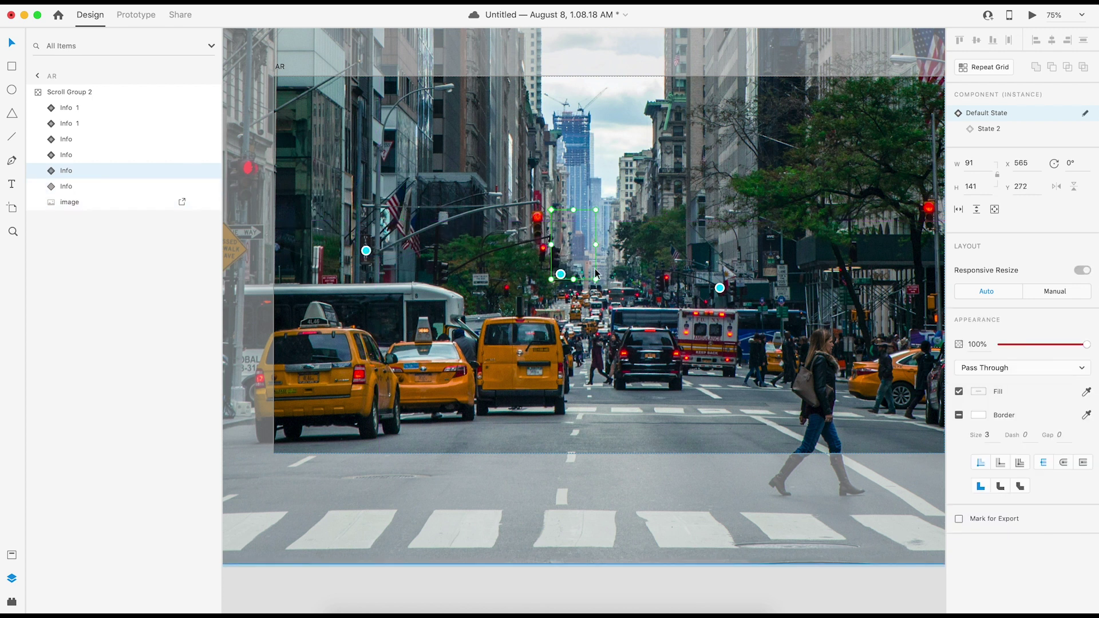
# - Switch the pin copy at the far end of the street to State 2 and replace its "Hotel" label text
pyautogui.click(990, 130)
pyautogui.doubleClick(577, 232)
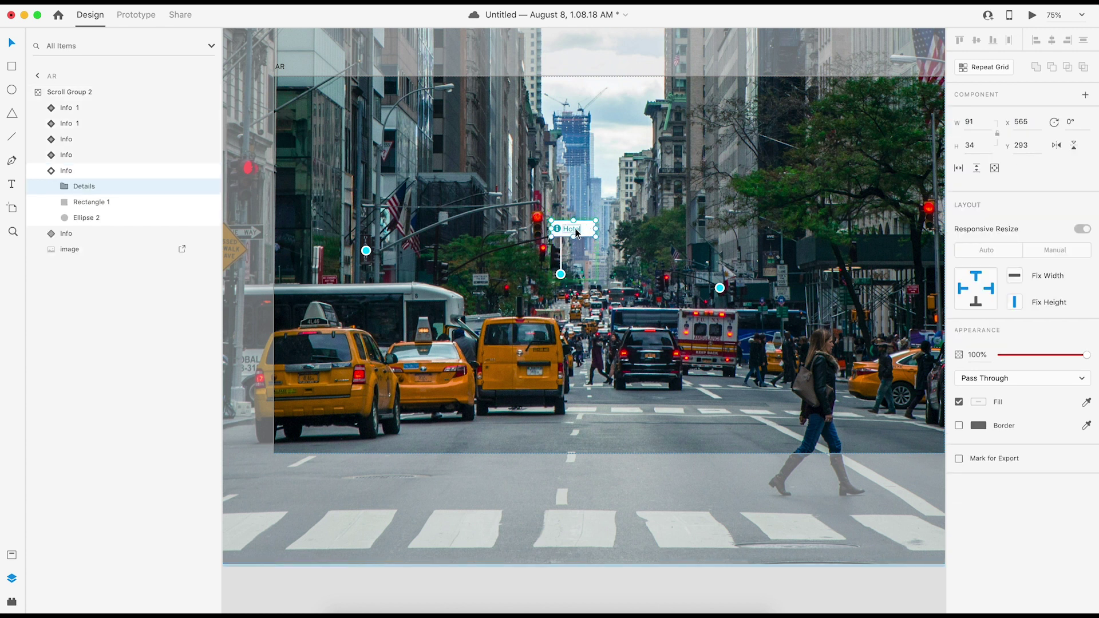
pyautogui.doubleClick(578, 232)
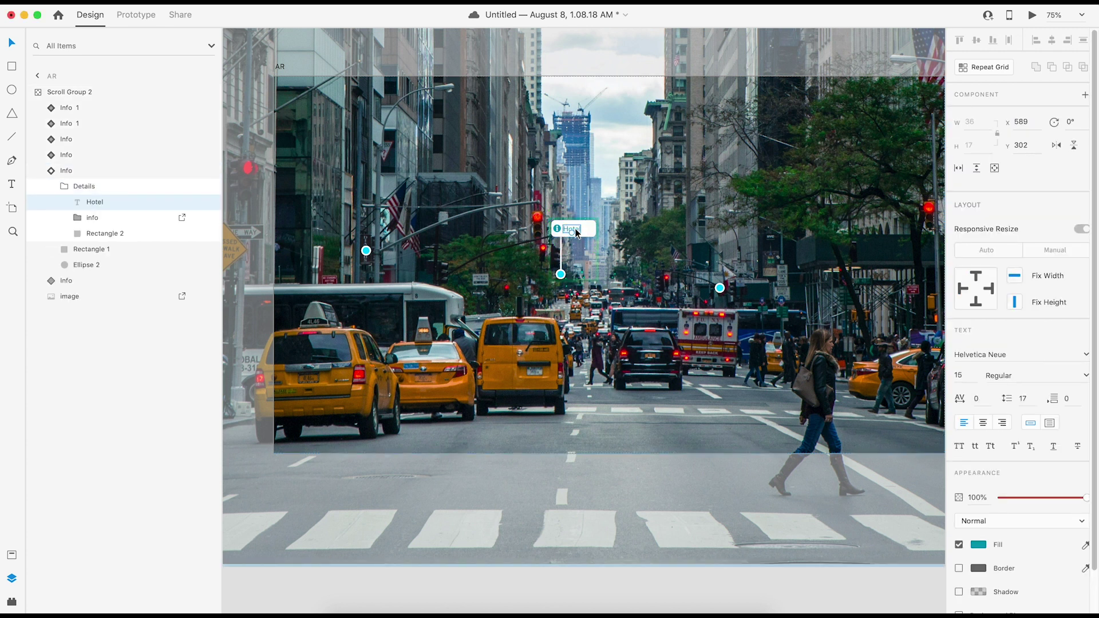
pyautogui.doubleClick(576, 230)
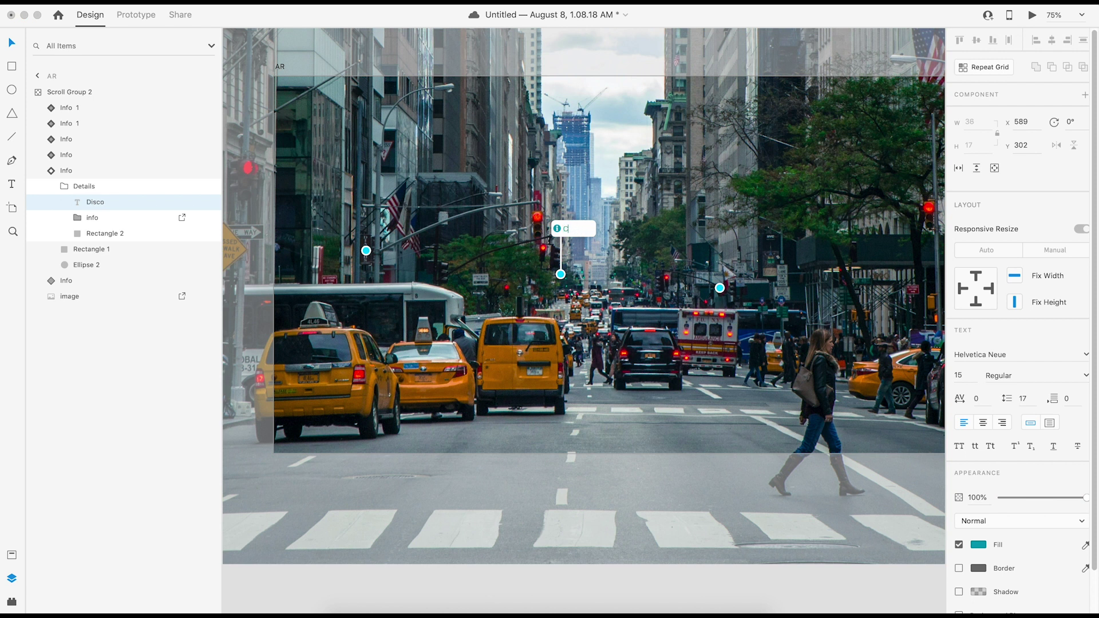
# - Return the pin at the far end of the street to its default state and preview the prototype
pyautogui.click(78, 171)
pyautogui.click(991, 118)
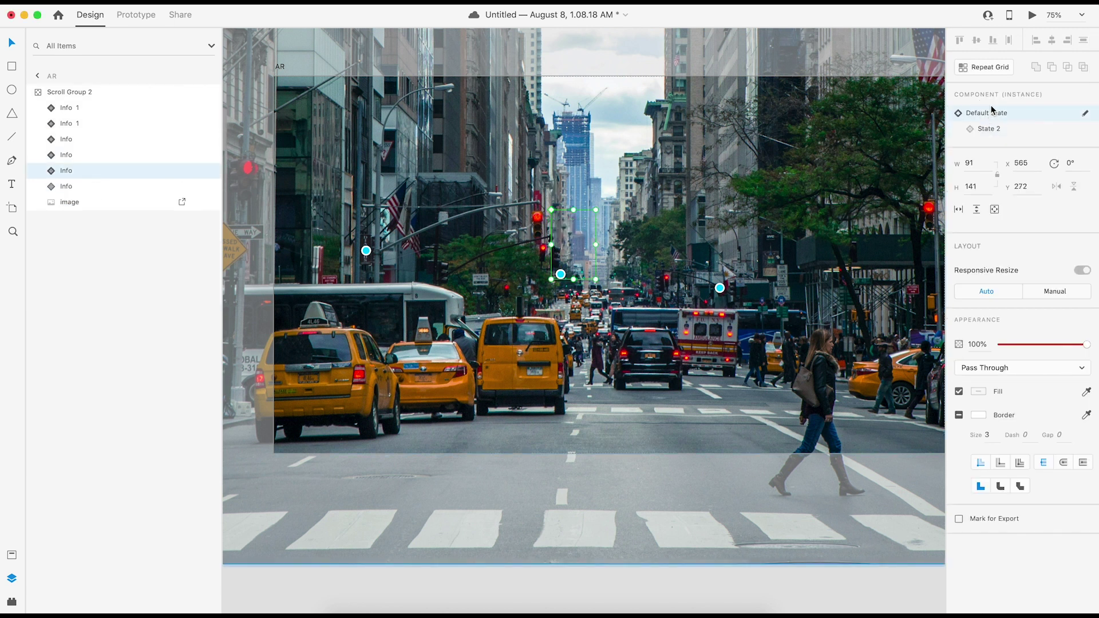
pyautogui.click(1033, 14)
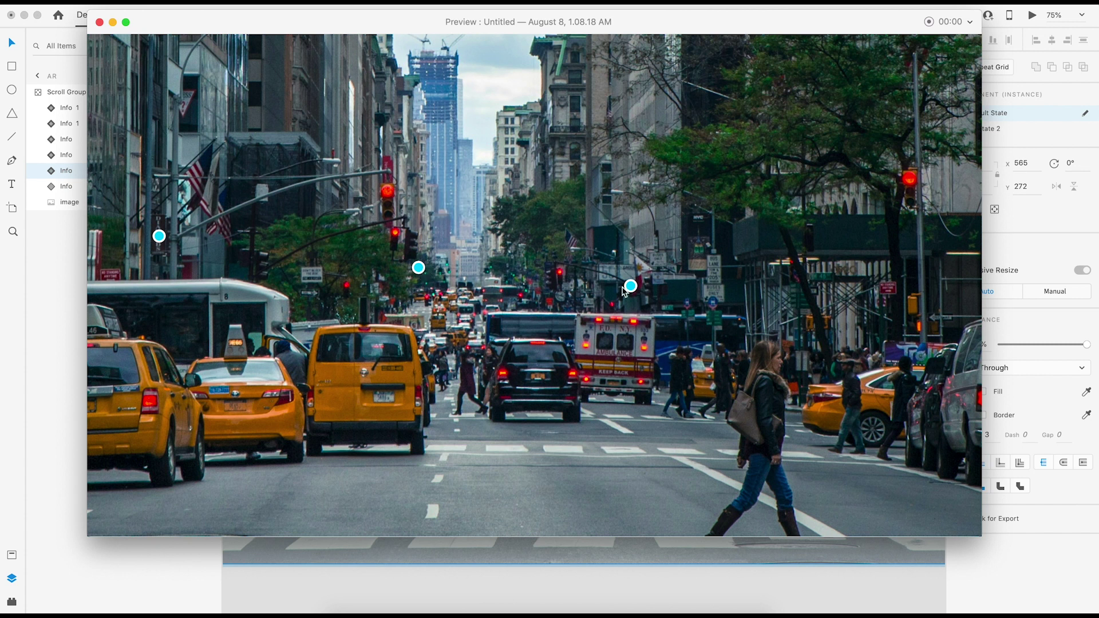
pyautogui.moveTo(623, 26); pyautogui.dragTo(652, 51)
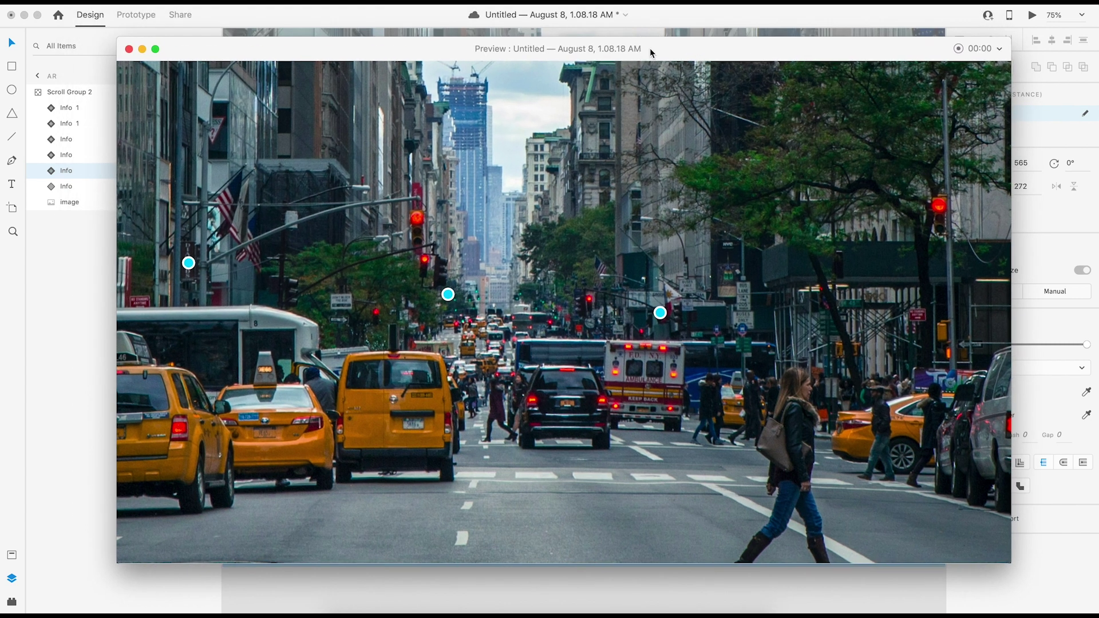